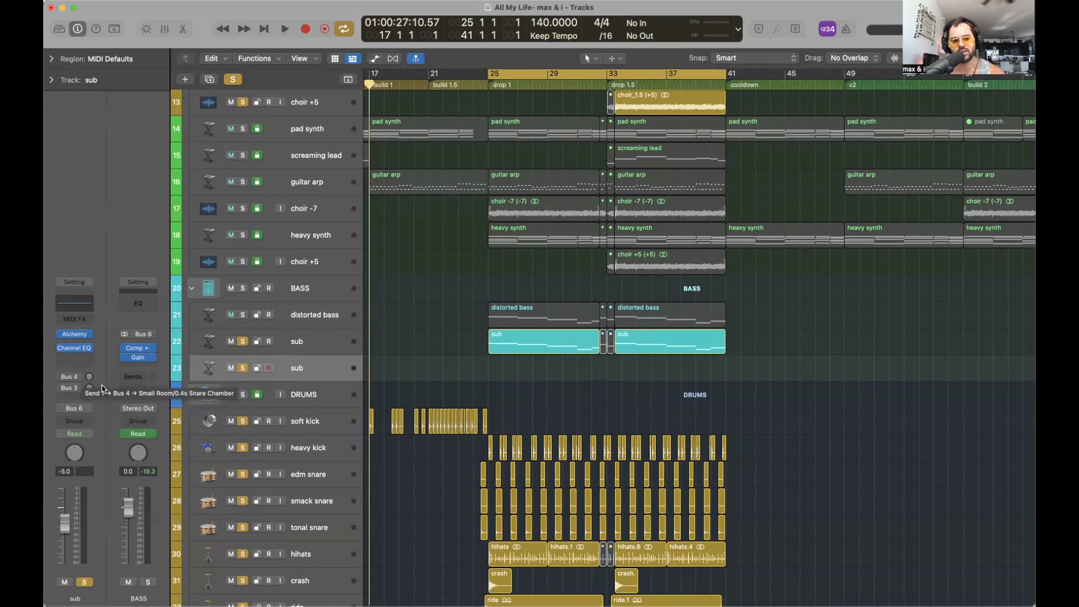
Remove the Bus 4 and Bus 3 sends from the sub track 23 channel
{"action": "left_click", "coordinate": [76, 377]}
{"action": "left_click", "coordinate": [97, 455]}
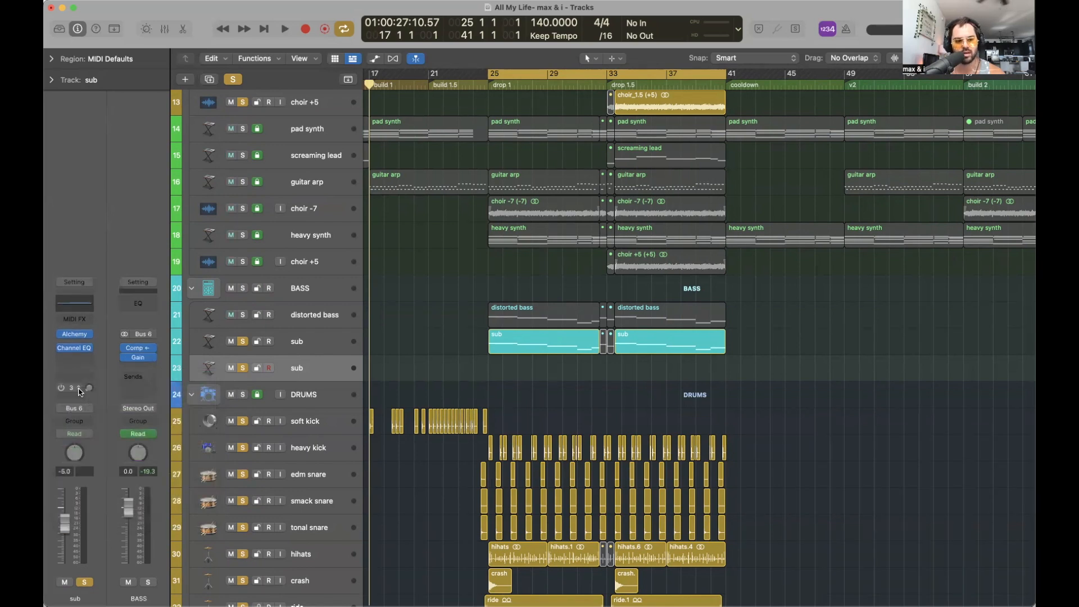
{"action": "left_click", "coordinate": [81, 392]}
{"action": "left_click", "coordinate": [94, 465]}
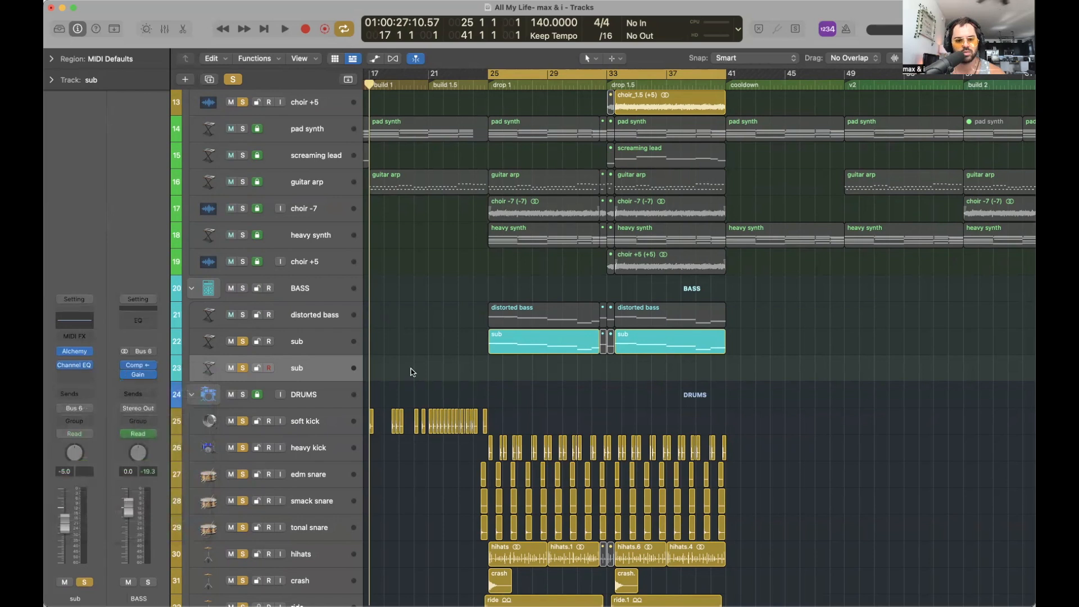
{"action": "scroll", "coordinate": [412, 372], "scroll_direction": "up", "scroll_amount": 2}
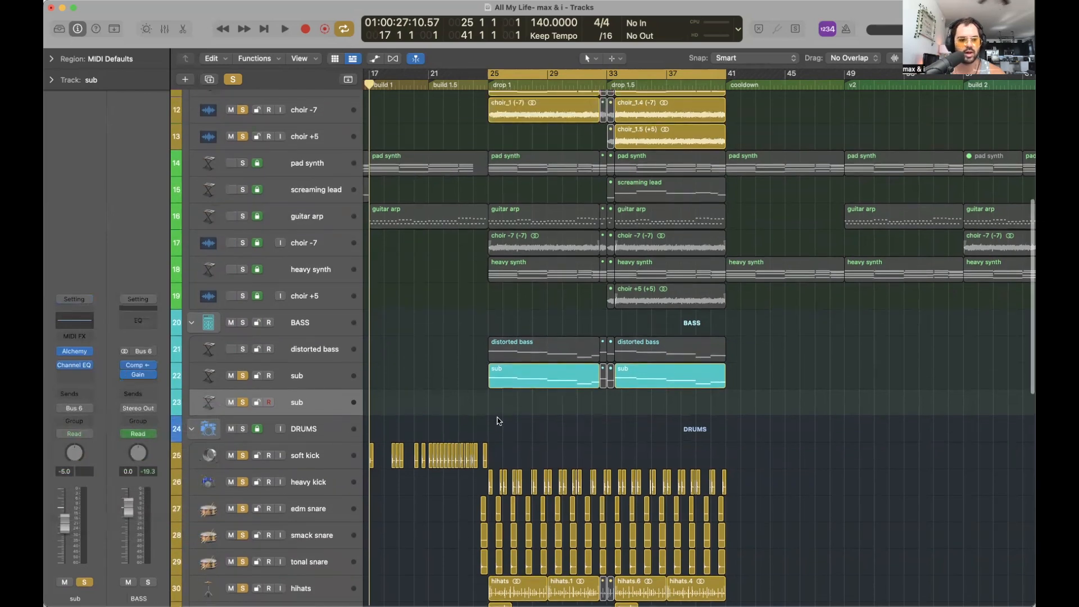
{"action": "scroll", "coordinate": [433, 403], "scroll_direction": "down", "scroll_amount": 2}
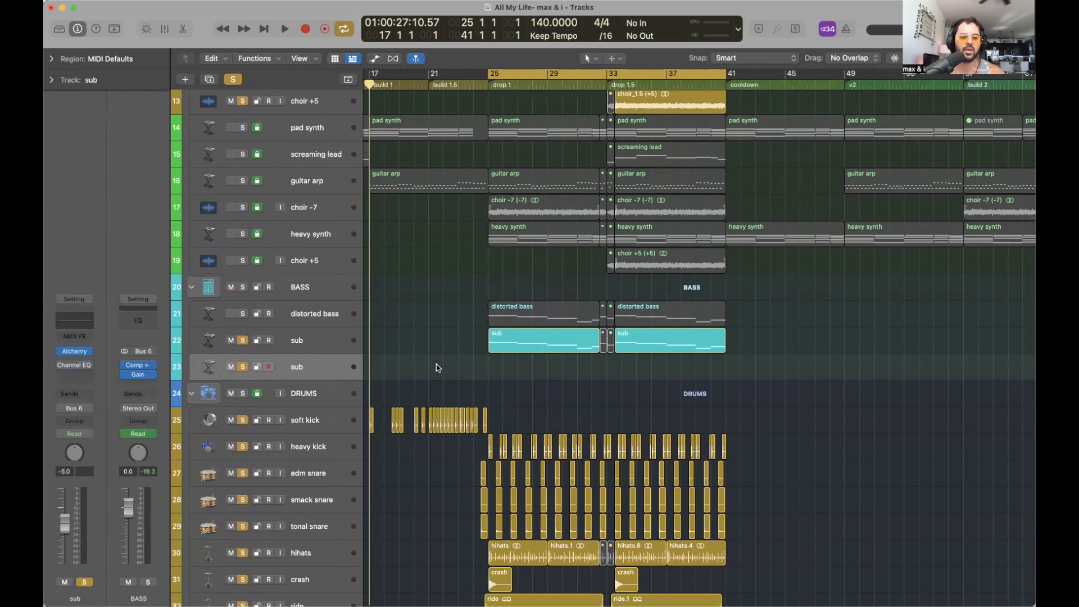
Inspect the sub track's Alchemy 808 Bass preset and its advanced source settings, and close the plug-in
{"action": "left_click", "coordinate": [76, 352]}
{"action": "left_click_drag", "start_coordinate": [831, 110], "coordinate": [707, 79]}
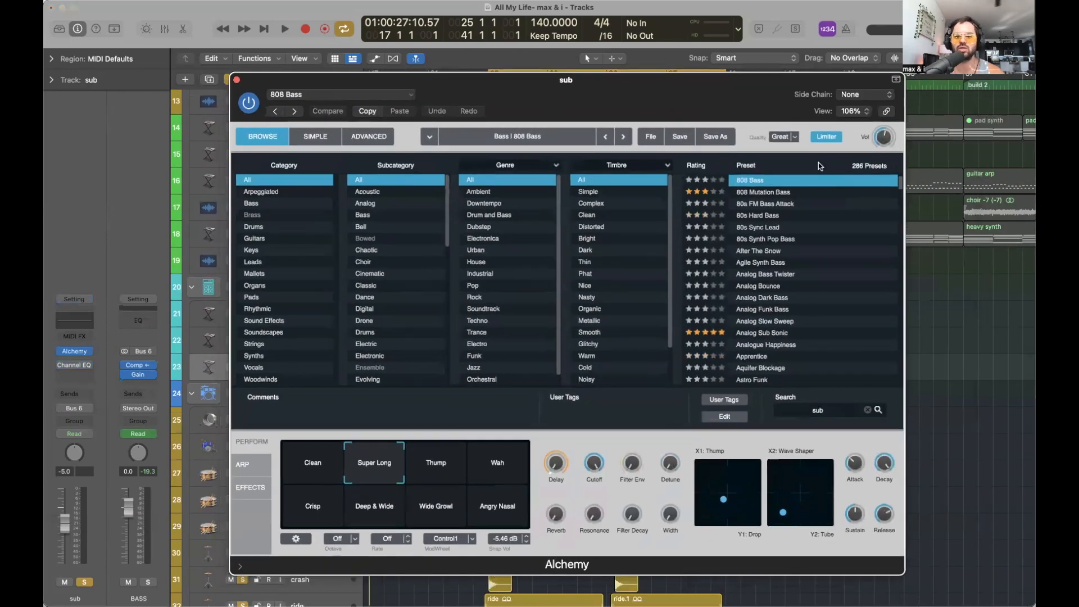
{"action": "scroll", "coordinate": [820, 235], "scroll_direction": "up", "scroll_amount": 1}
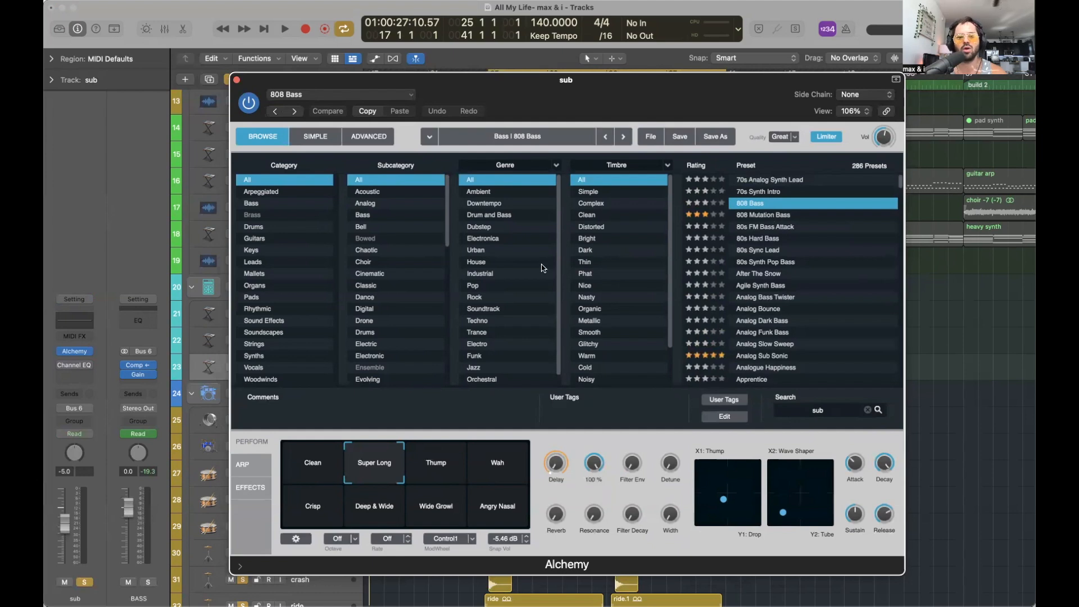
{"action": "left_click", "coordinate": [385, 143]}
{"action": "left_click_drag", "start_coordinate": [377, 79], "coordinate": [489, 241]}
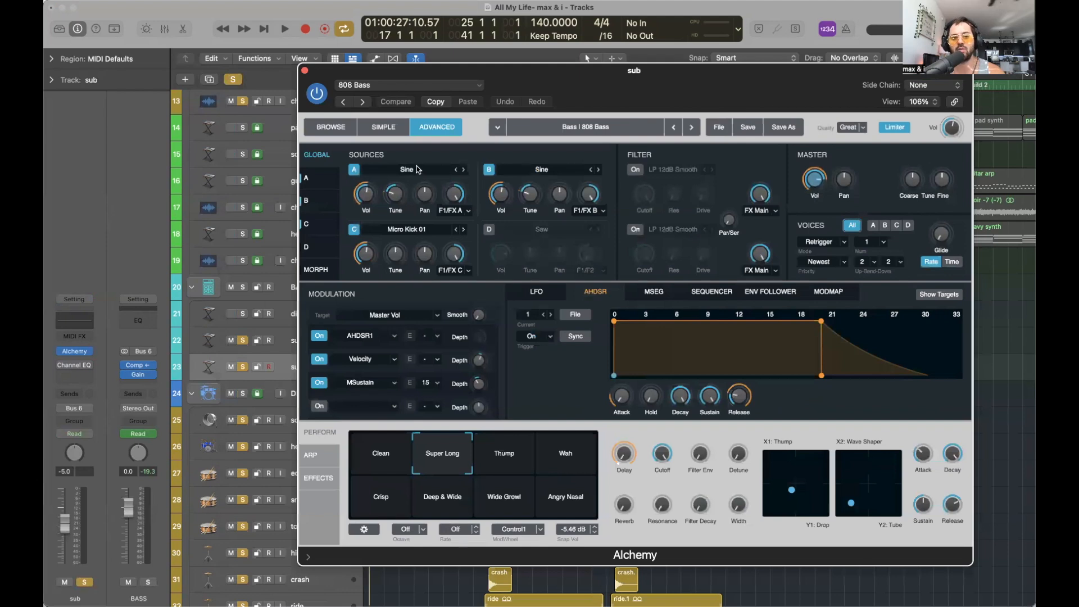
{"action": "left_click", "coordinate": [304, 72]}
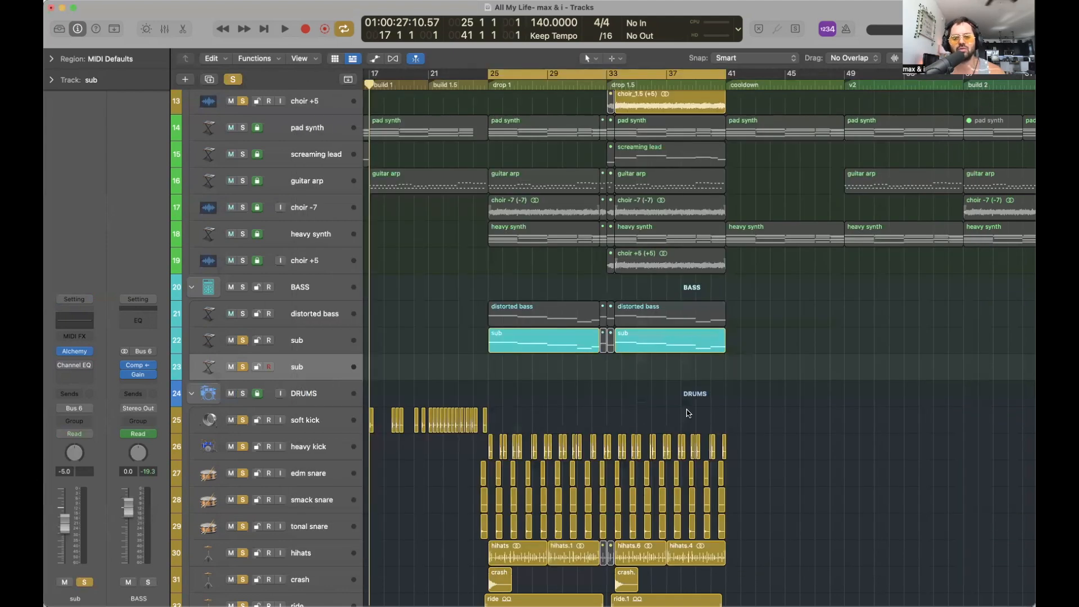
Turn off solo on the chord, drum and other soloed tracks, leaving only the two sub tracks soloed
{"action": "scroll", "coordinate": [762, 396], "scroll_direction": "up", "scroll_amount": 5}
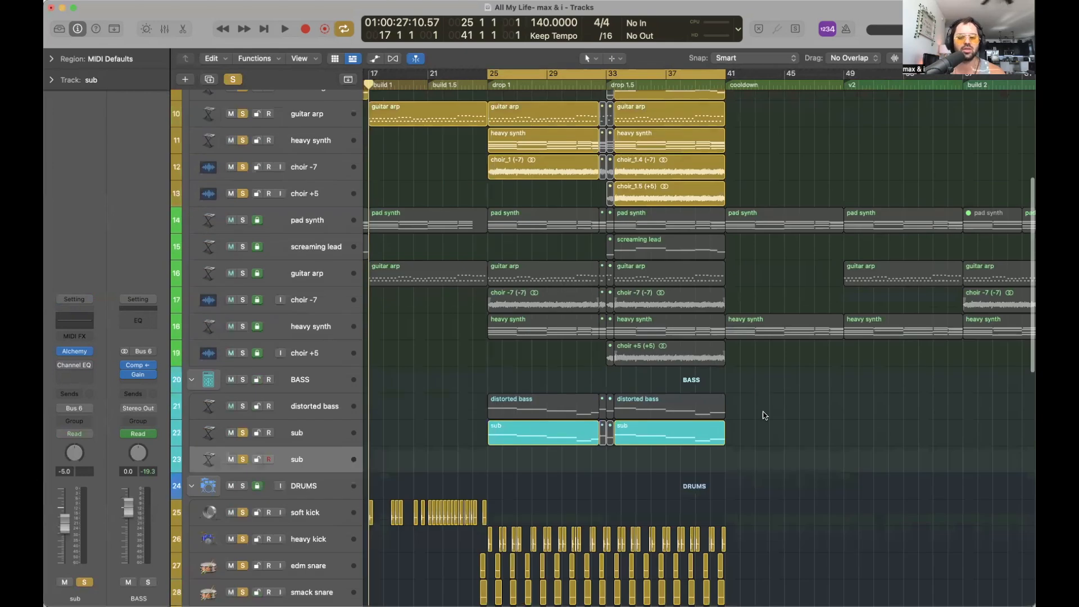
{"action": "scroll", "coordinate": [764, 416], "scroll_direction": "down", "scroll_amount": 1}
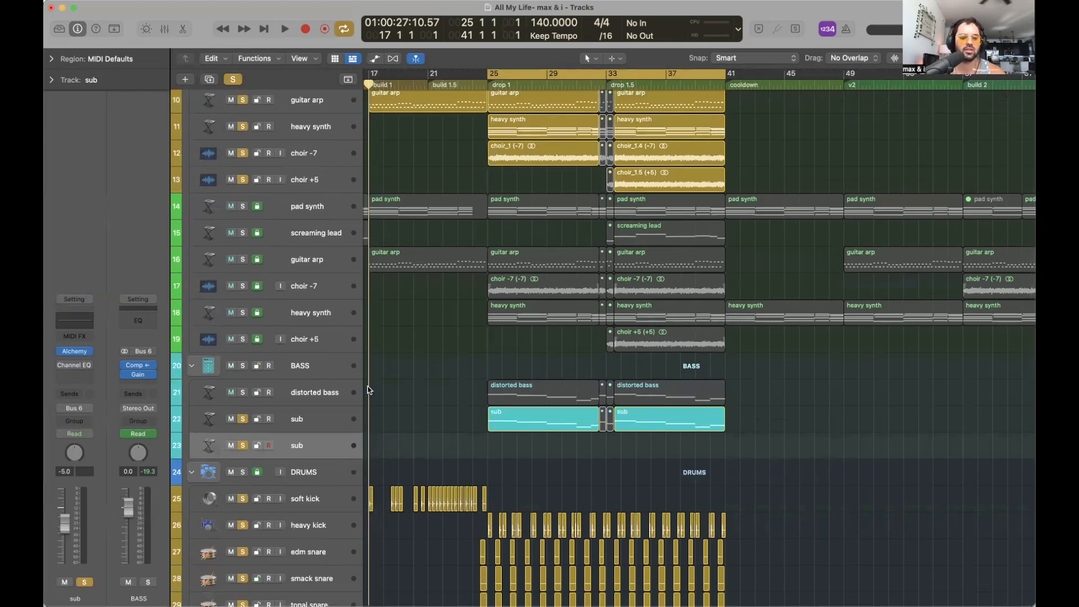
{"action": "scroll", "coordinate": [446, 381], "scroll_direction": "up", "scroll_amount": 11}
{"action": "left_click_drag", "start_coordinate": [245, 255], "coordinate": [242, 383]}
{"action": "scroll", "coordinate": [251, 355], "scroll_direction": "up", "scroll_amount": 2}
{"action": "left_click", "coordinate": [243, 130]}
{"action": "scroll", "coordinate": [521, 267], "scroll_direction": "down", "scroll_amount": 20}
{"action": "scroll", "coordinate": [249, 141], "scroll_direction": "down", "scroll_amount": 4}
{"action": "left_click_drag", "start_coordinate": [243, 143], "coordinate": [243, 380]}
{"action": "scroll", "coordinate": [861, 382], "scroll_direction": "up", "scroll_amount": 13}
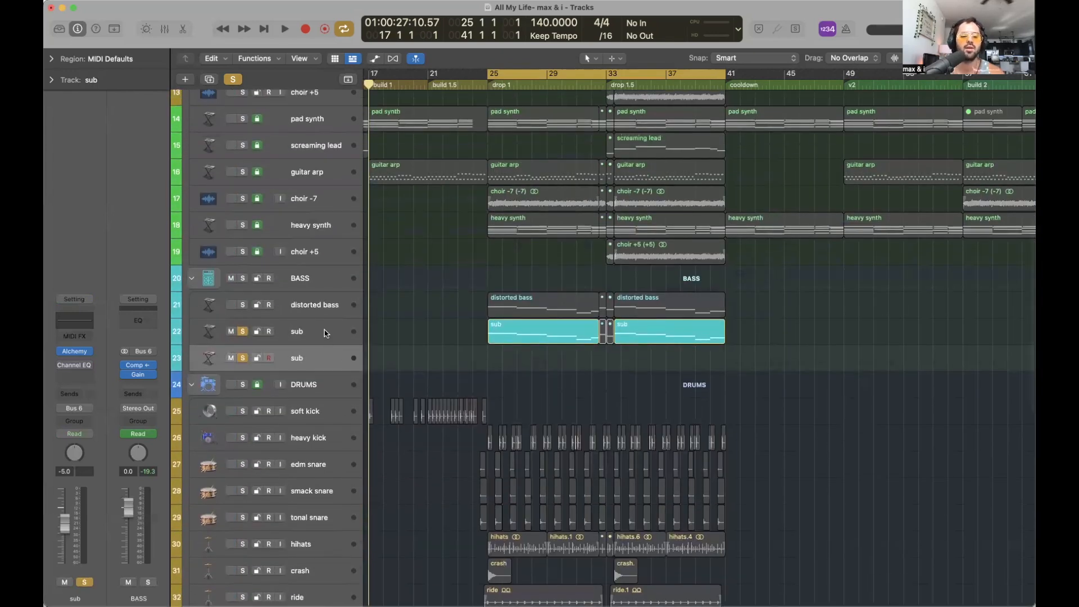
Remove the Bus 4 and Bus 3 sends from the sub track 22 channel
{"action": "left_click", "coordinate": [325, 329]}
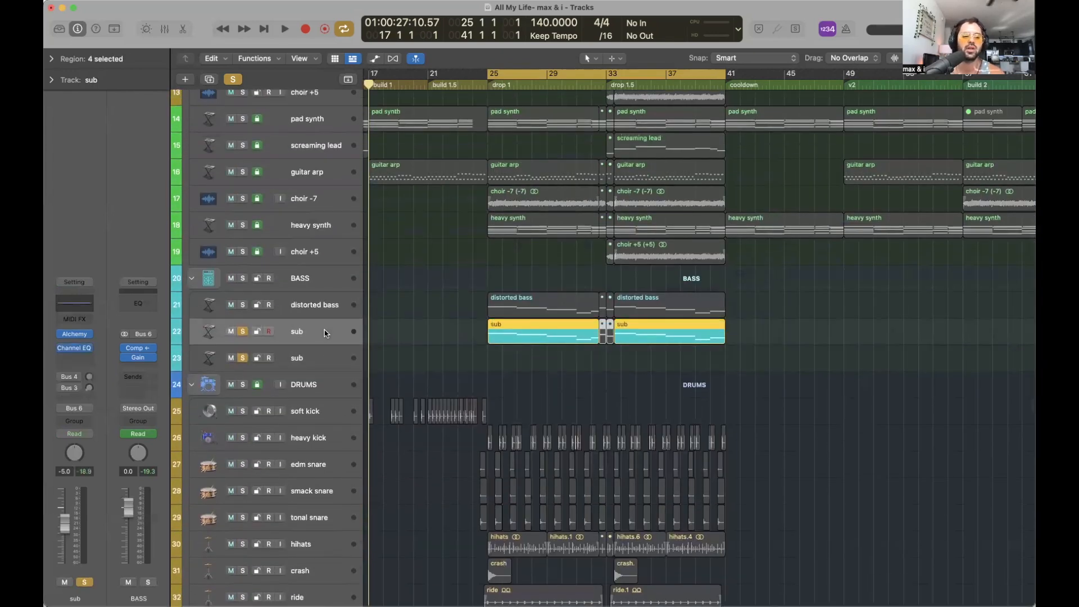
{"action": "left_click", "coordinate": [78, 377]}
{"action": "left_click", "coordinate": [106, 454]}
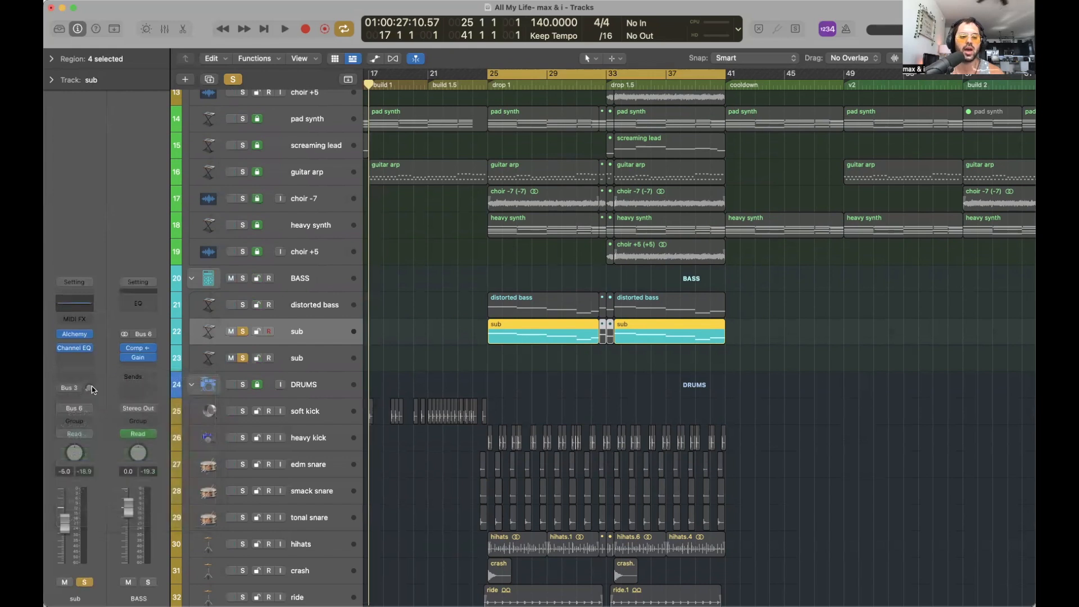
{"action": "left_click", "coordinate": [78, 389]}
{"action": "left_click", "coordinate": [102, 464]}
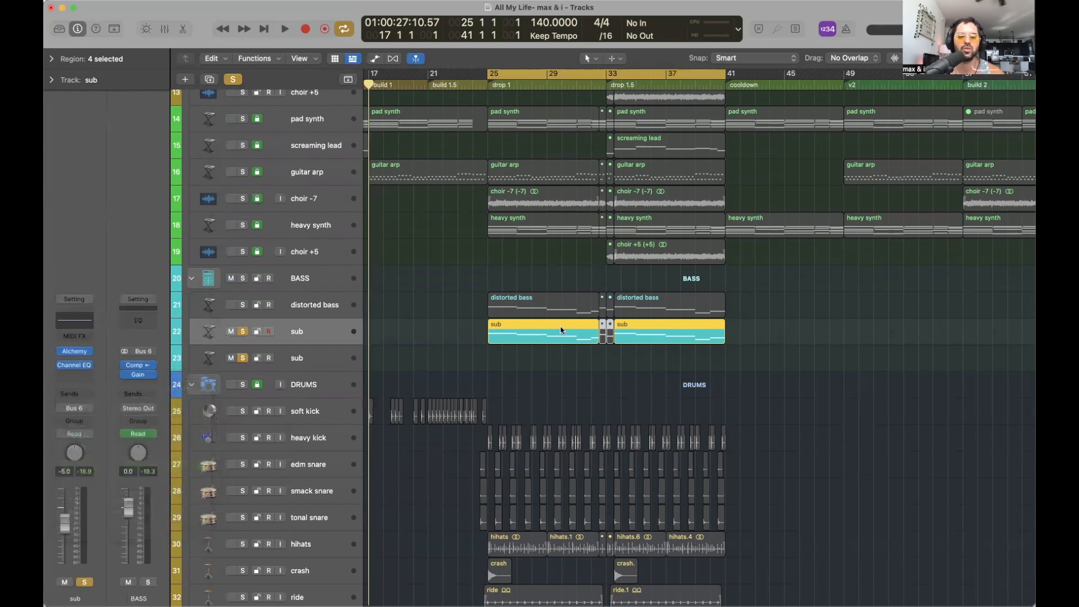
Play the soloed sub through drop 1 while watching its Channel EQ analyzer, and close the EQ
{"action": "left_click", "coordinate": [752, 308]}
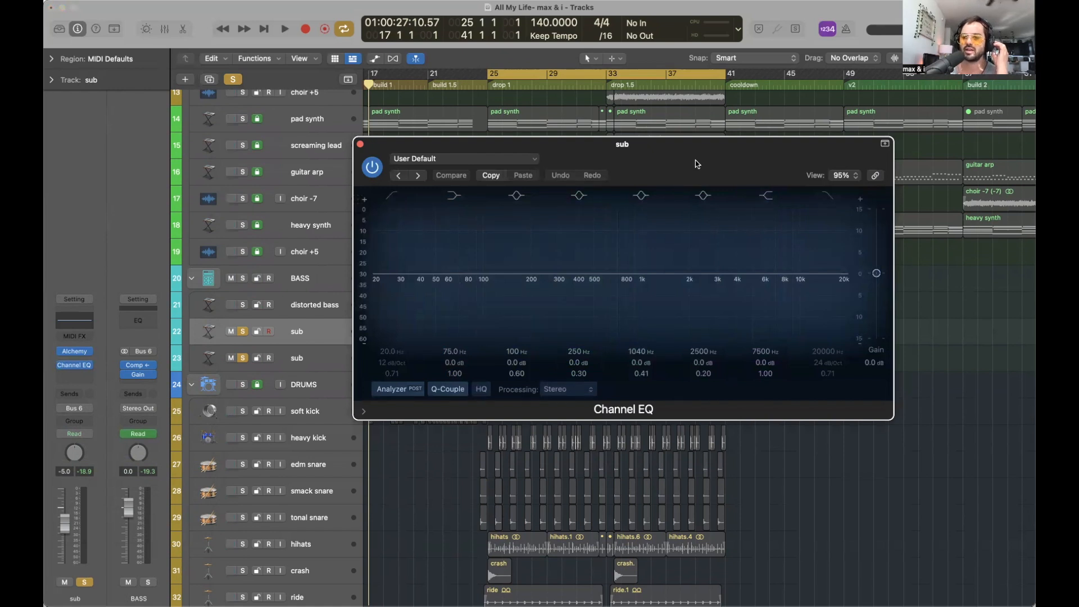
{"action": "key", "text": "space"}
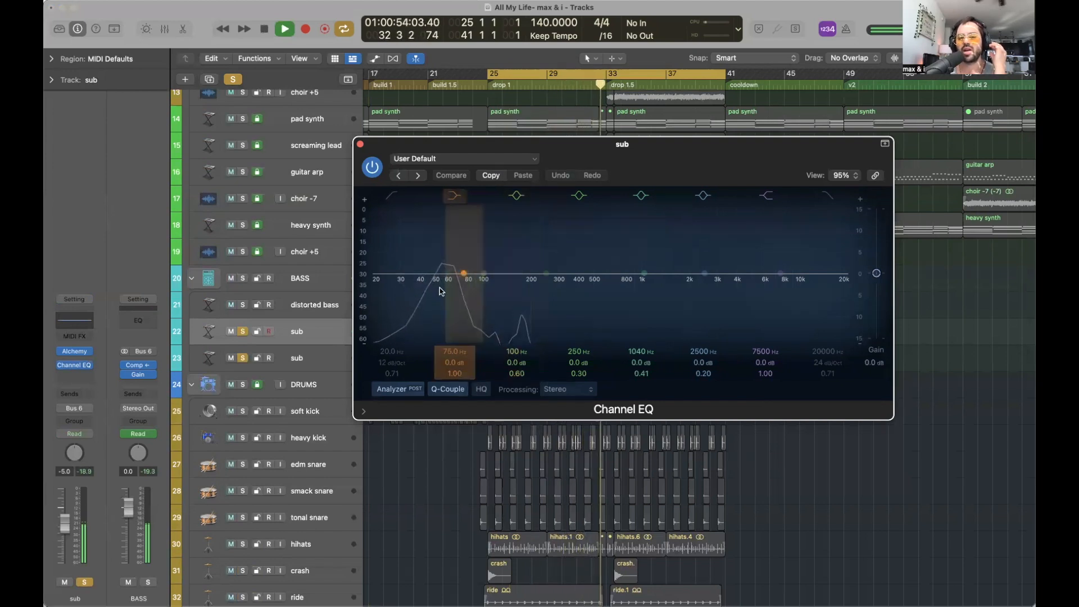
{"action": "key", "text": "space"}
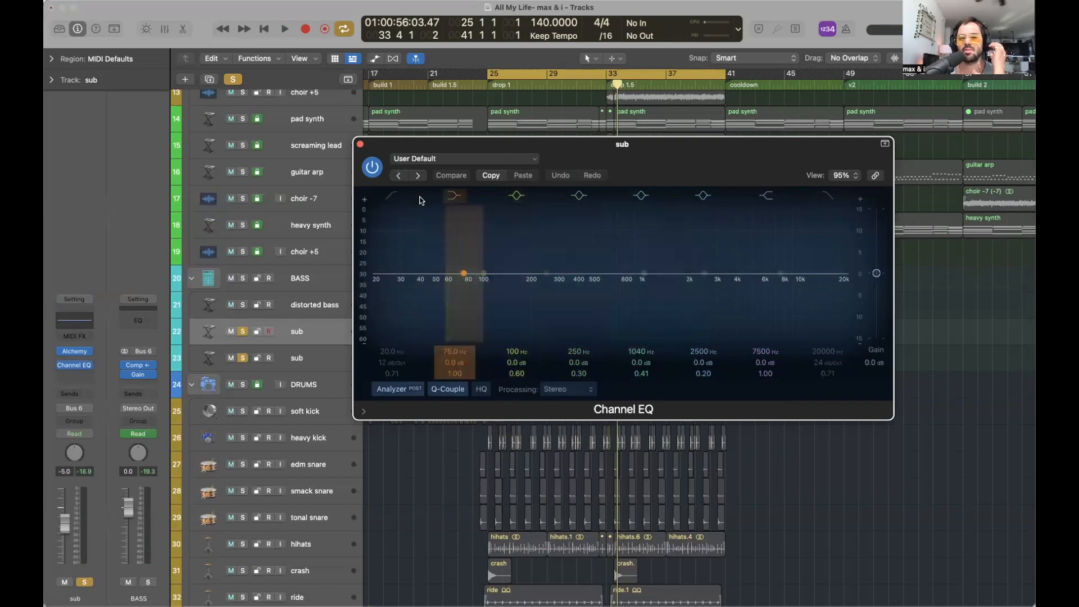
{"action": "left_click", "coordinate": [361, 144]}
Solo the pad synth track 8 in the CHORDS stack alongside the sub tracks
{"action": "scroll", "coordinate": [707, 418], "scroll_direction": "up", "scroll_amount": 2}
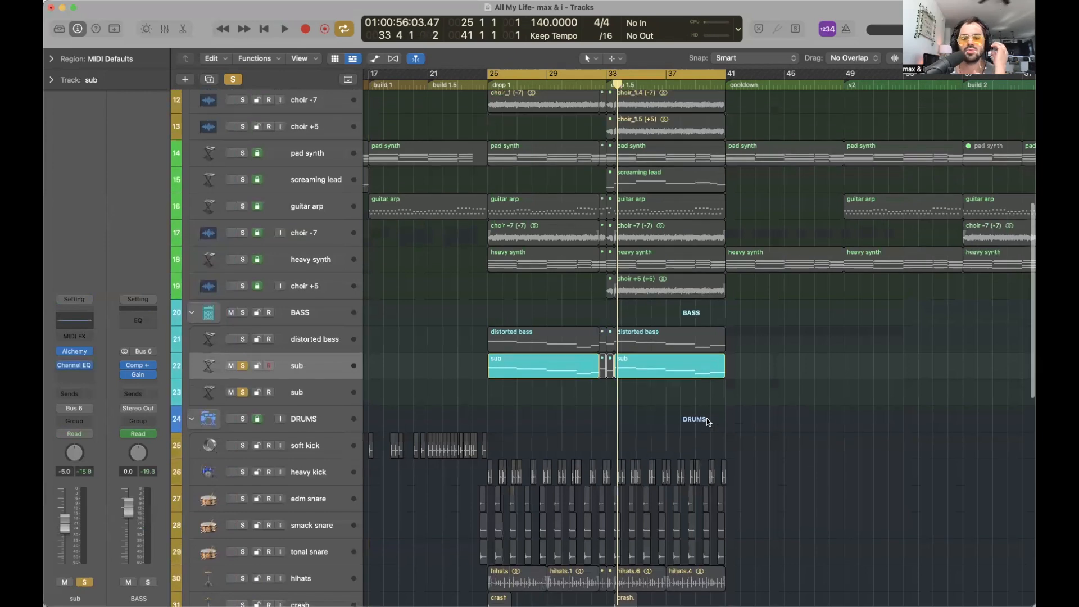
{"action": "scroll", "coordinate": [781, 404], "scroll_direction": "up", "scroll_amount": 6}
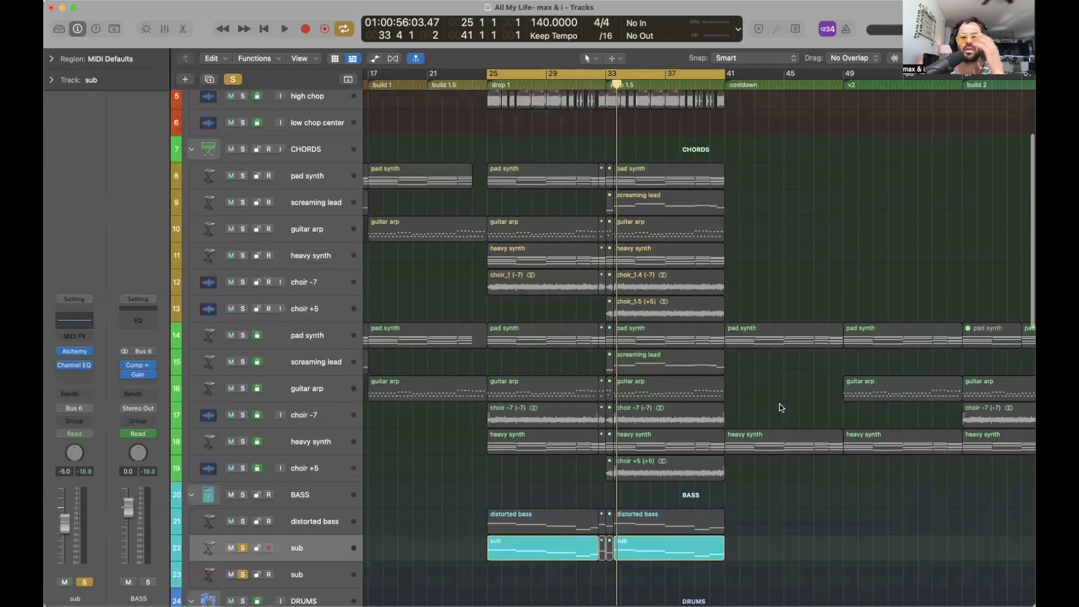
{"action": "scroll", "coordinate": [781, 405], "scroll_direction": "up", "scroll_amount": 4}
{"action": "scroll", "coordinate": [780, 404], "scroll_direction": "down", "scroll_amount": 12}
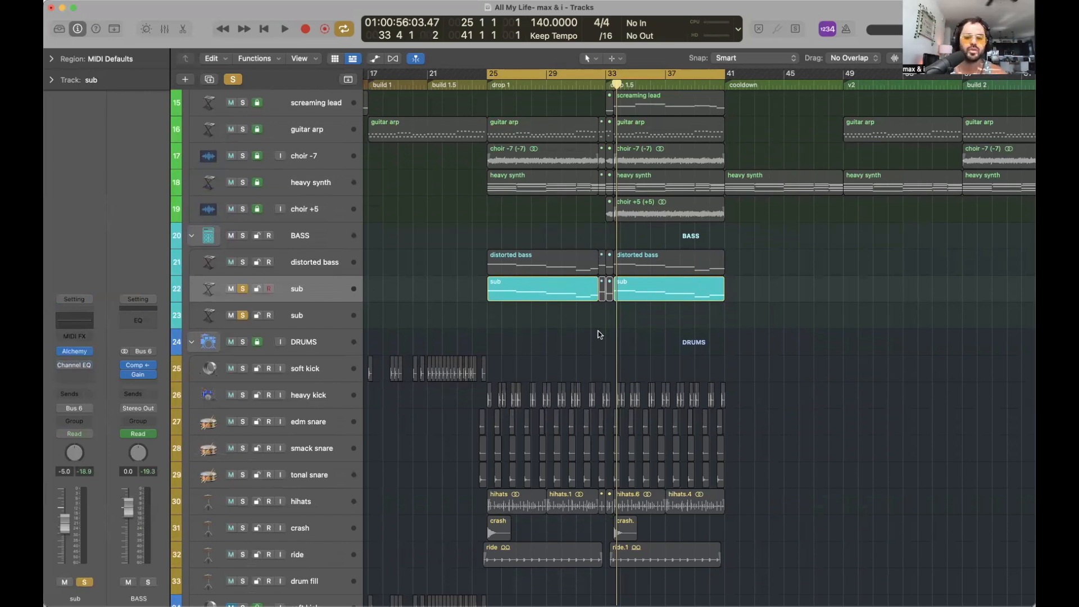
{"action": "scroll", "coordinate": [603, 284], "scroll_direction": "up", "scroll_amount": 6}
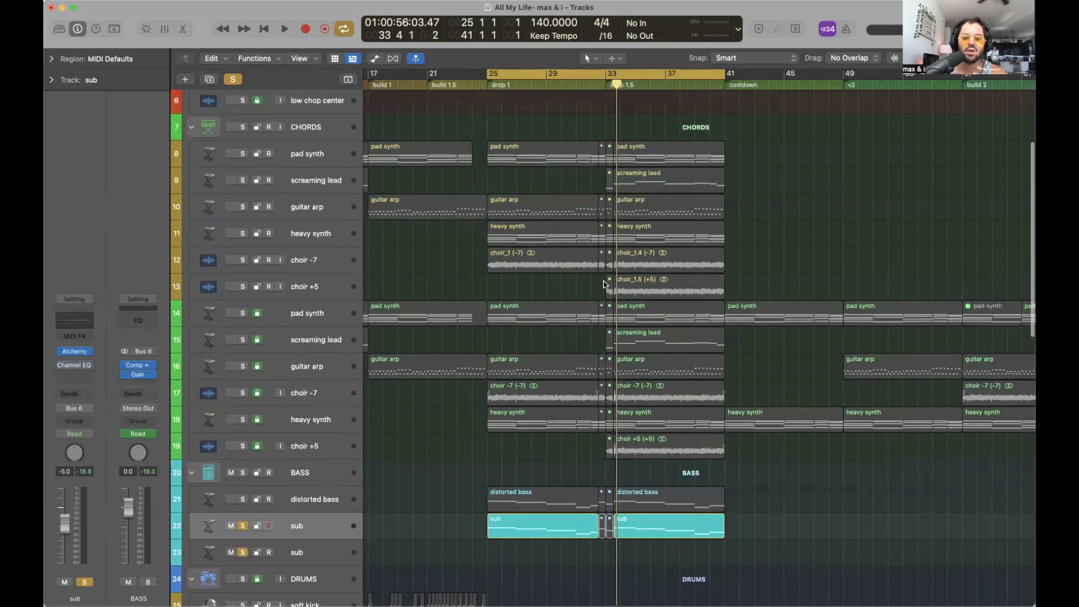
{"action": "scroll", "coordinate": [604, 284], "scroll_direction": "up", "scroll_amount": 2}
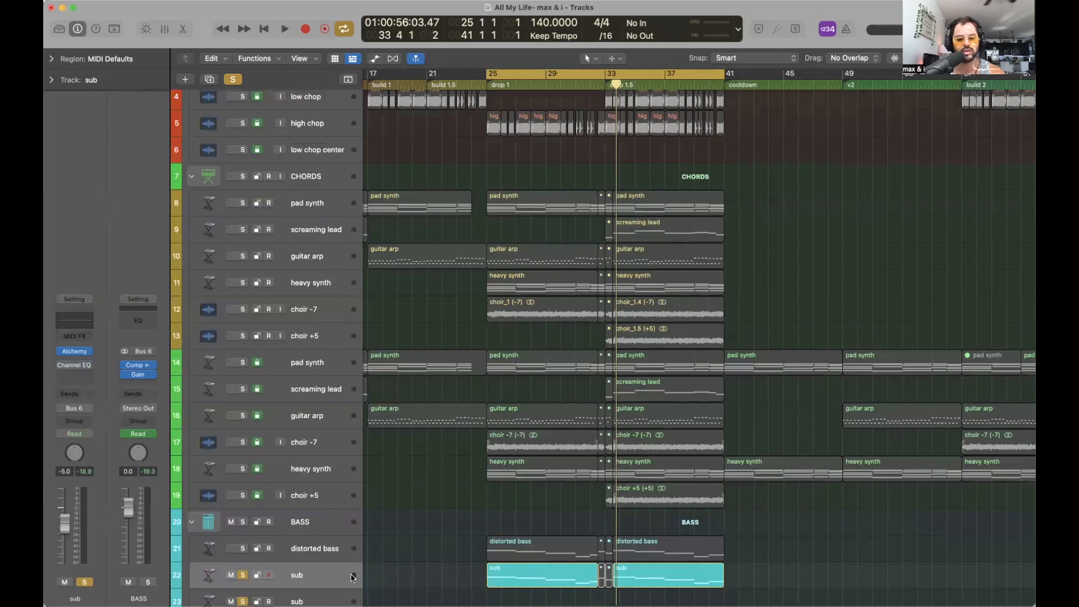
{"action": "scroll", "coordinate": [665, 479], "scroll_direction": "up", "scroll_amount": 3}
{"action": "scroll", "coordinate": [734, 459], "scroll_direction": "down", "scroll_amount": 7}
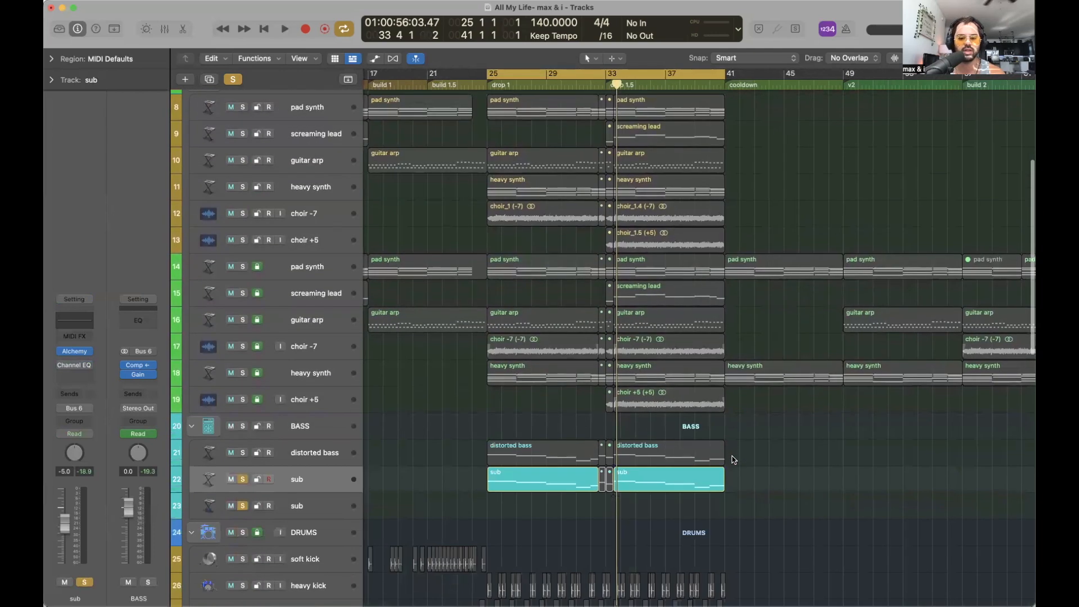
{"action": "scroll", "coordinate": [527, 161], "scroll_direction": "up", "scroll_amount": 3}
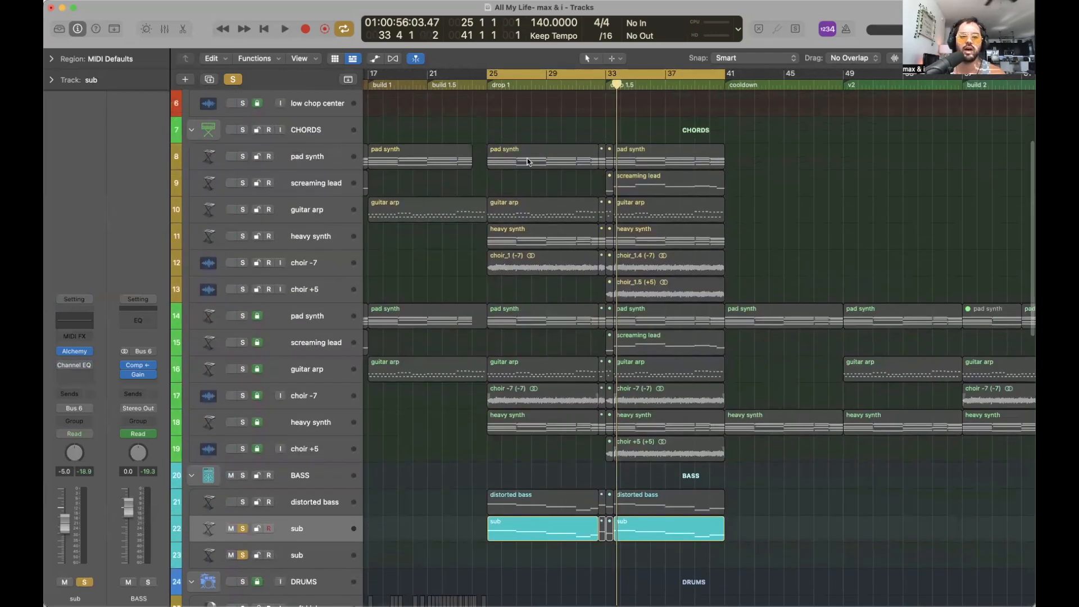
{"action": "left_click", "coordinate": [243, 156]}
{"action": "scroll", "coordinate": [703, 208], "scroll_direction": "down", "scroll_amount": 1}
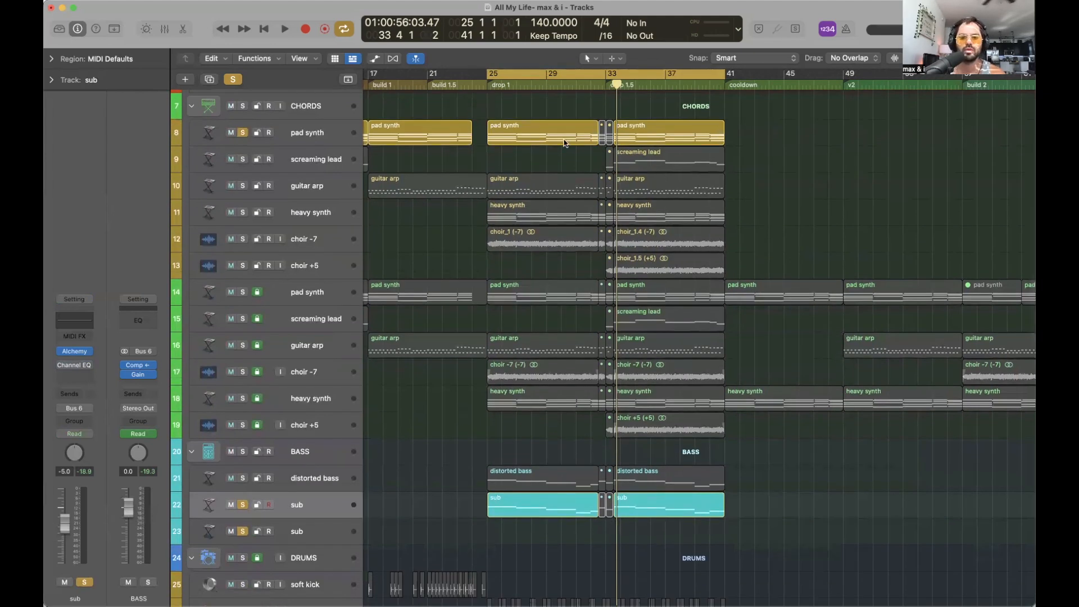
Audition the first top note of the drop 1 pad synth region and the first note of the drop 1 sub region in the Piano Roll
{"action": "double_click", "coordinate": [531, 135]}
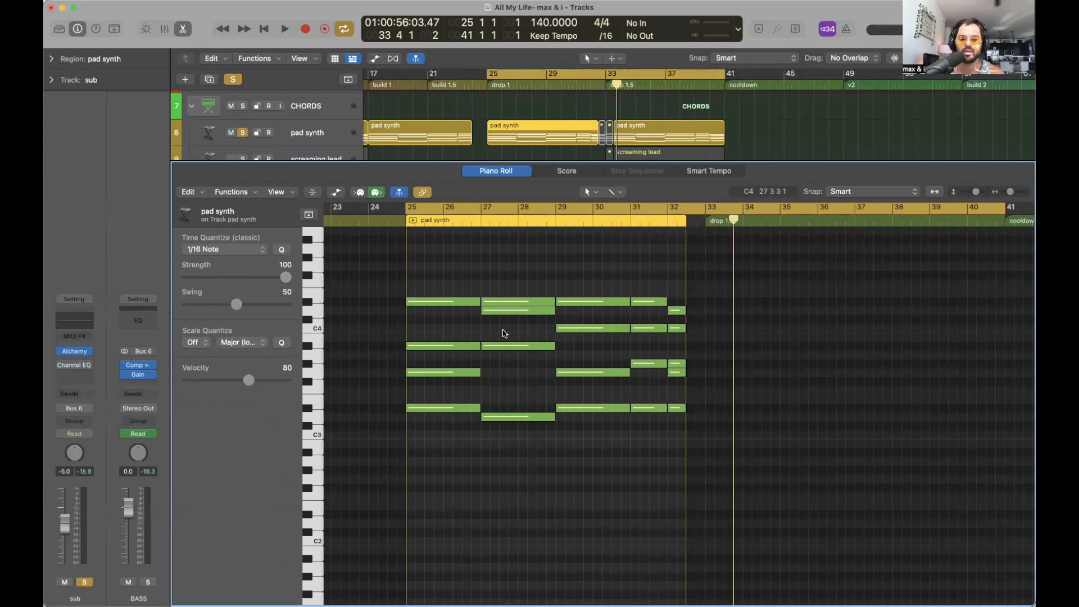
{"action": "left_click", "coordinate": [461, 302]}
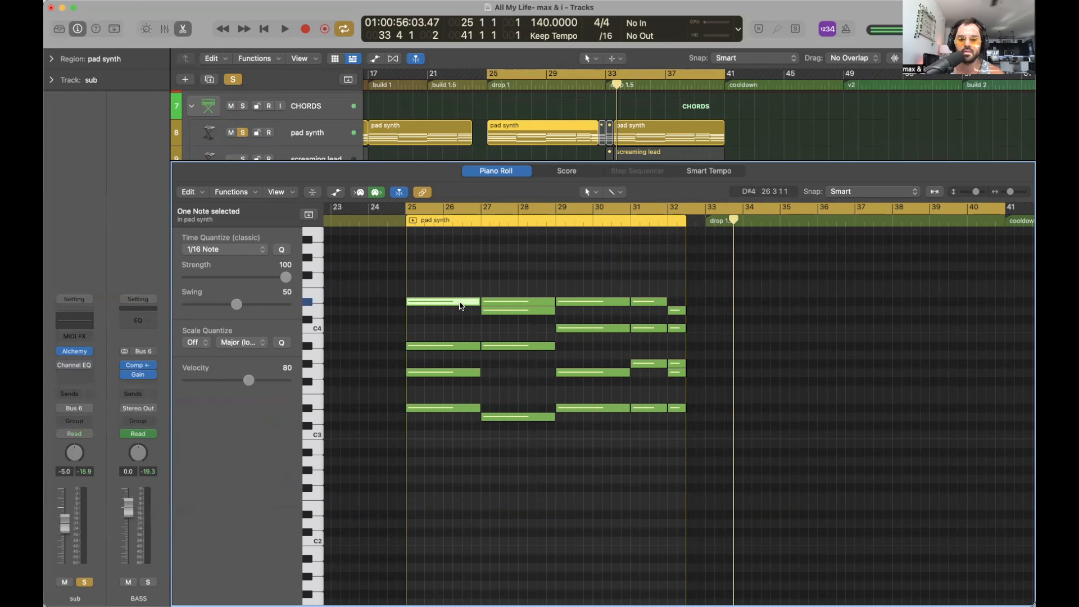
{"action": "key", "text": "e"}
{"action": "scroll", "coordinate": [536, 428], "scroll_direction": "down", "scroll_amount": 2}
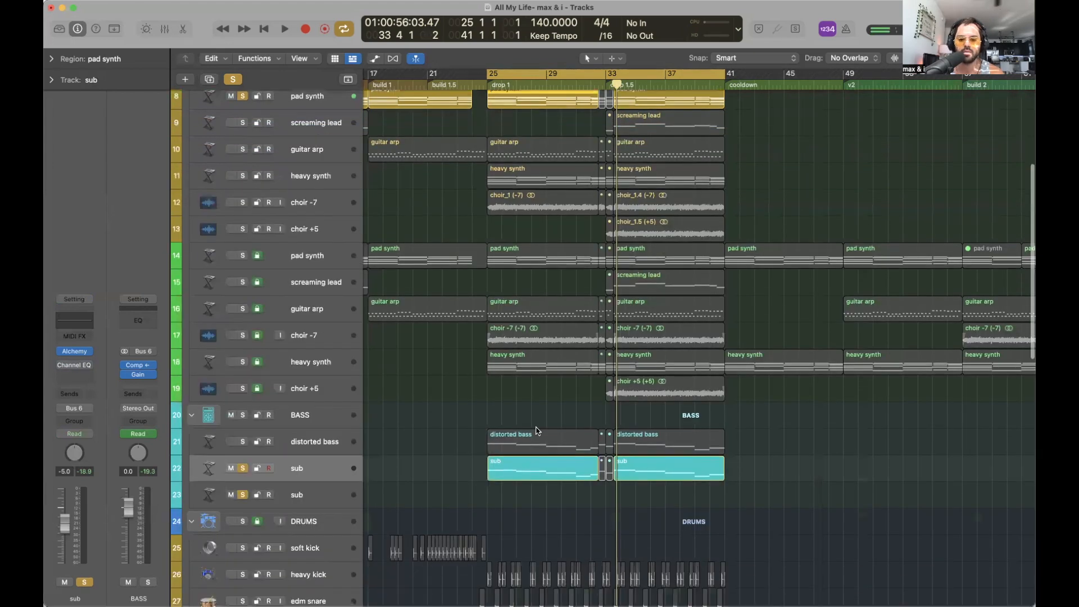
{"action": "left_click", "coordinate": [532, 477]}
{"action": "key", "text": "e"}
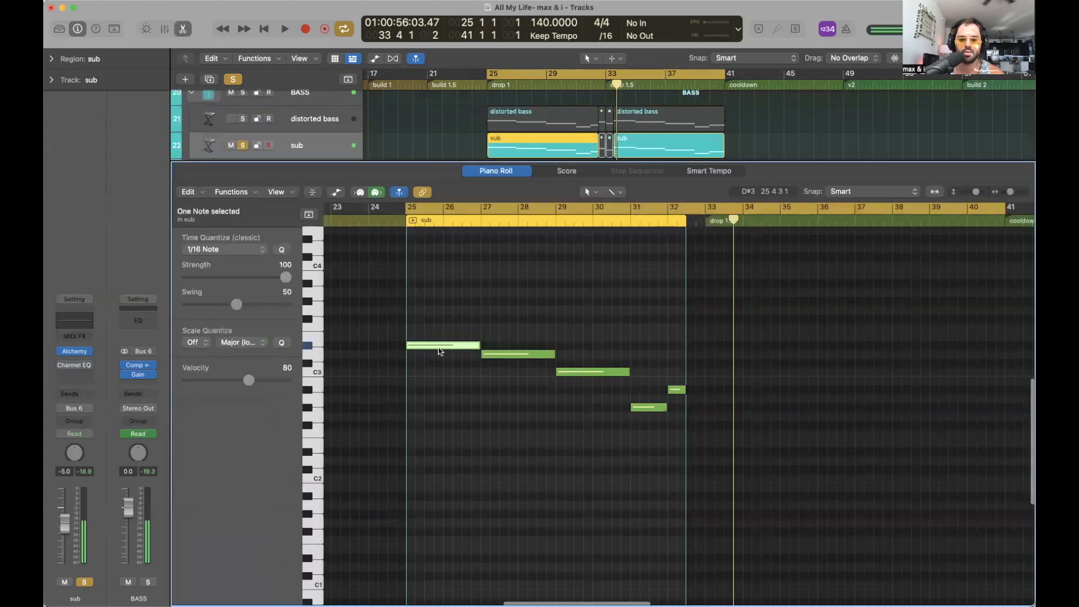
{"action": "key", "text": "e"}
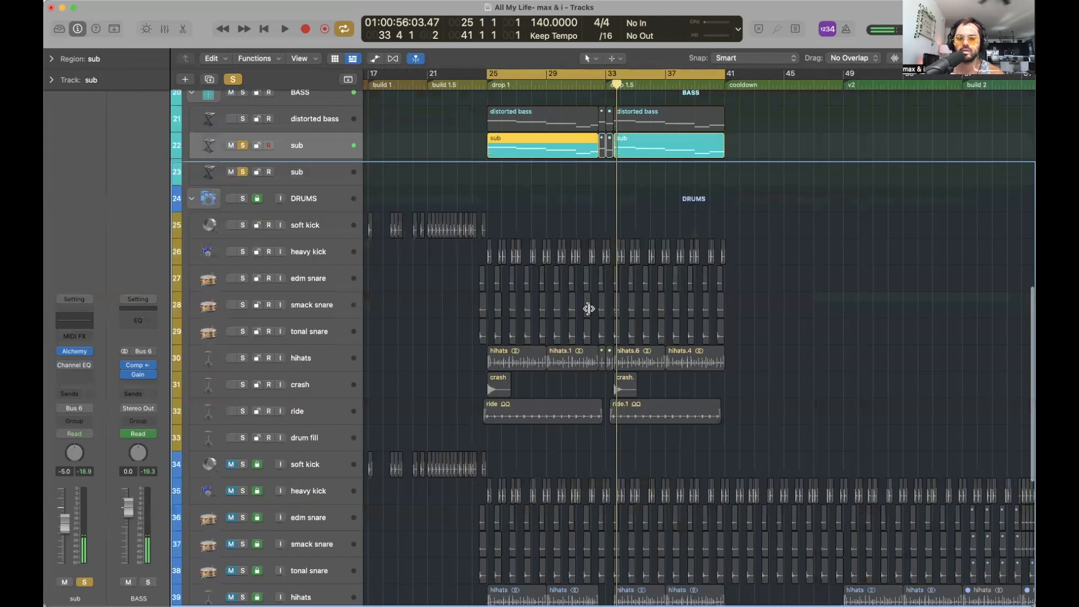
Show the drop 1 pad synth and sub regions together in the Piano Roll and compare their notes starting at bar 27
{"action": "scroll", "coordinate": [589, 309], "scroll_direction": "up", "scroll_amount": 10}
{"action": "left_click", "coordinate": [559, 199], "text": "shift"}
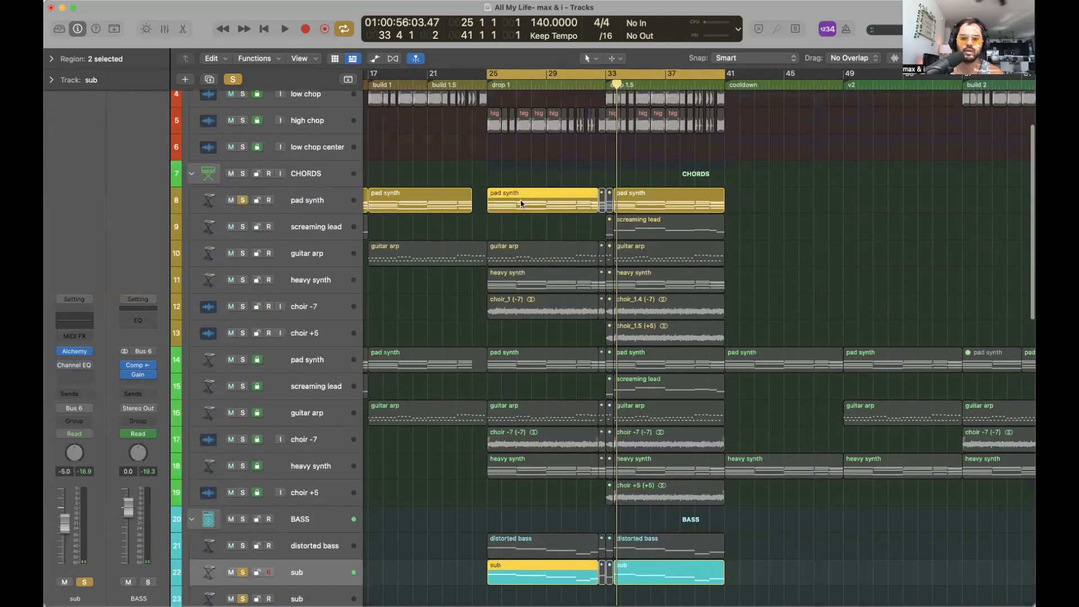
{"action": "key", "text": "e"}
{"action": "scroll", "coordinate": [539, 388], "scroll_direction": "down", "scroll_amount": 4}
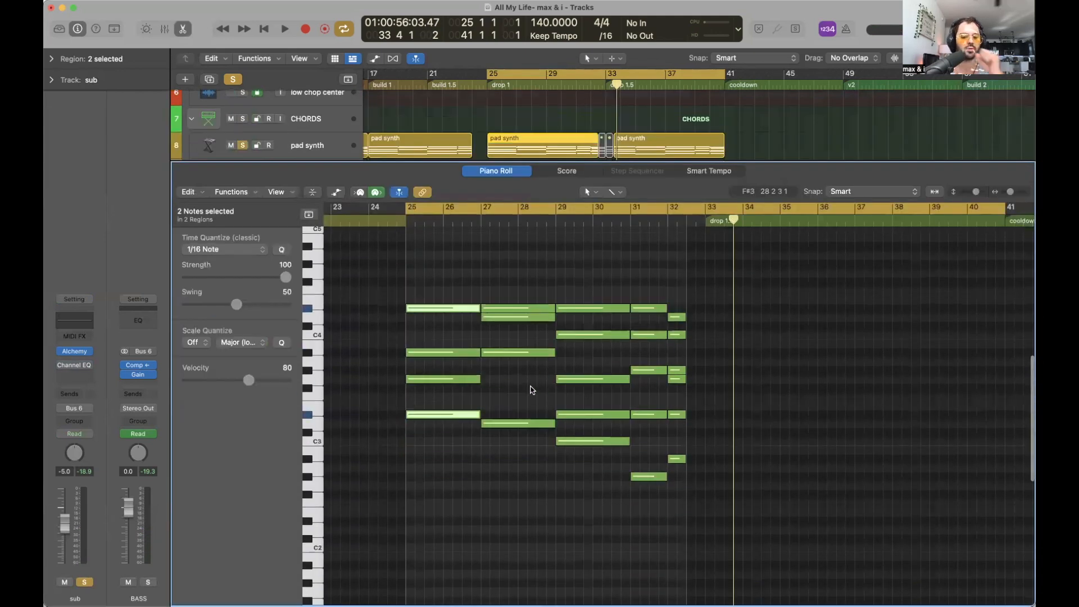
{"action": "left_click", "coordinate": [527, 425]}
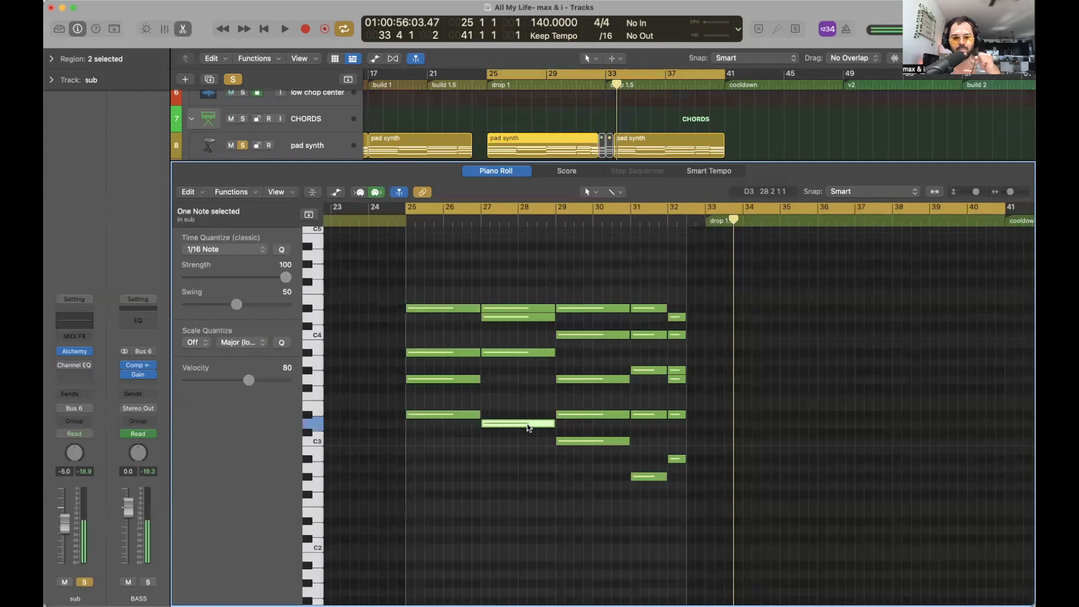
{"action": "left_click", "coordinate": [514, 329]}
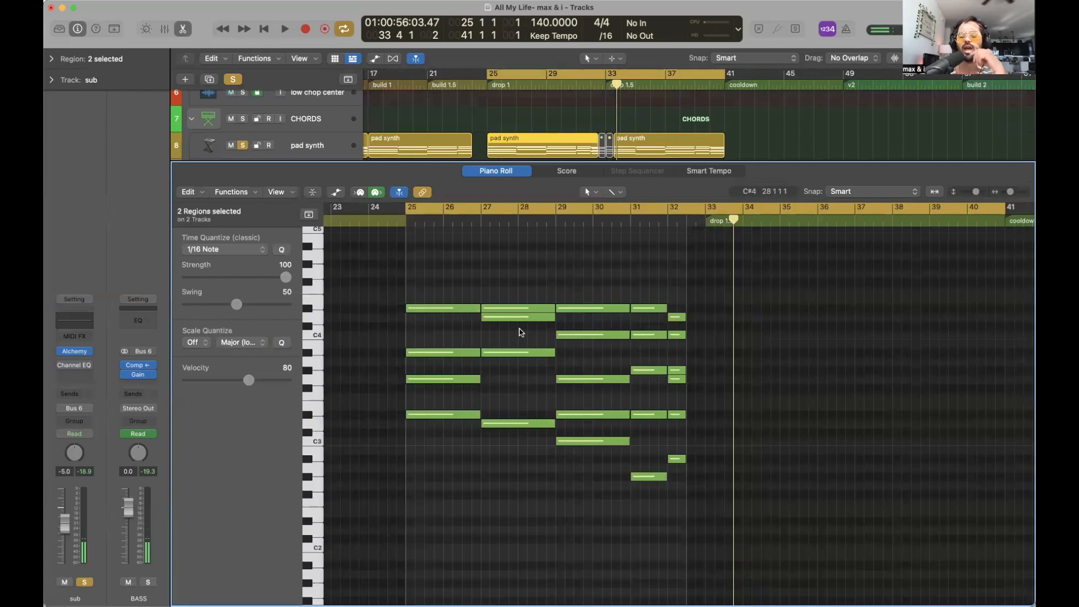
{"action": "left_click", "coordinate": [528, 318]}
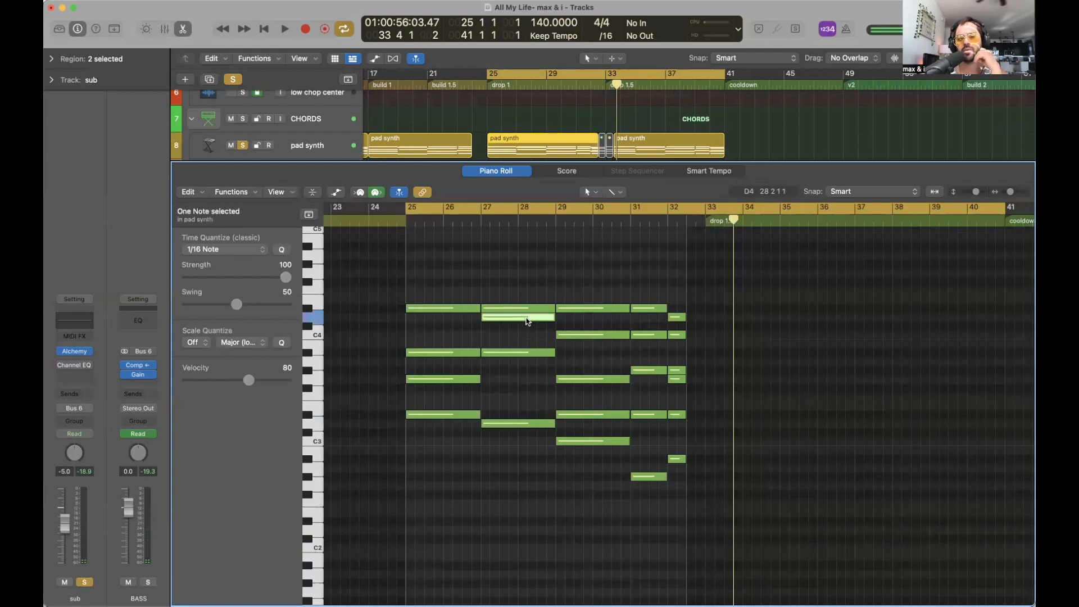
Audition the sub notes against the pad synth chord notes at bars 27, 29 and 31
{"action": "left_click", "coordinate": [523, 424]}
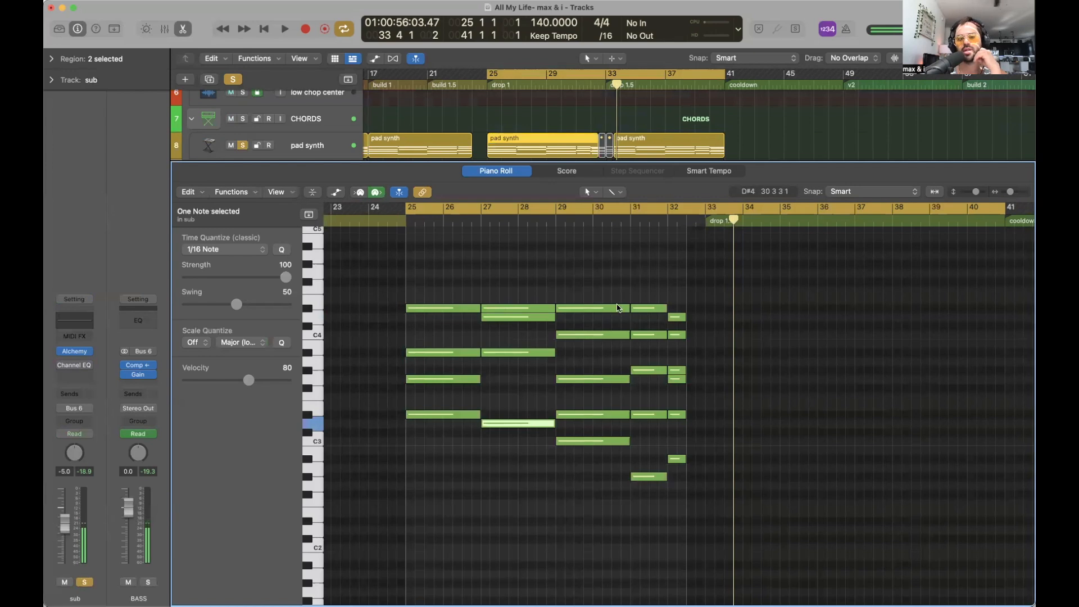
{"action": "left_click", "coordinate": [588, 336]}
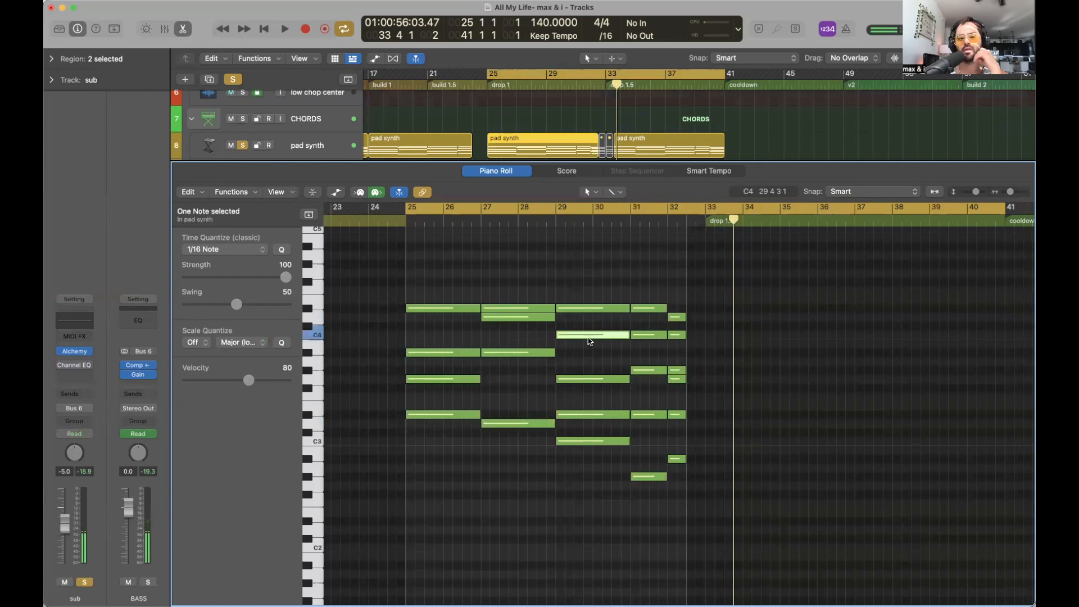
{"action": "left_click", "coordinate": [595, 442]}
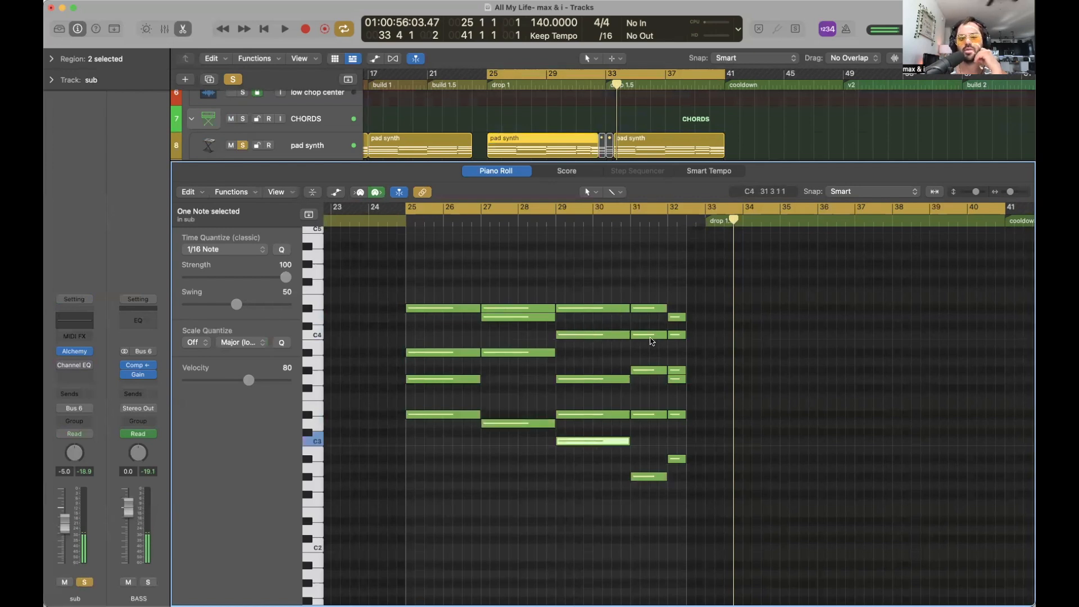
{"action": "left_click", "coordinate": [655, 371]}
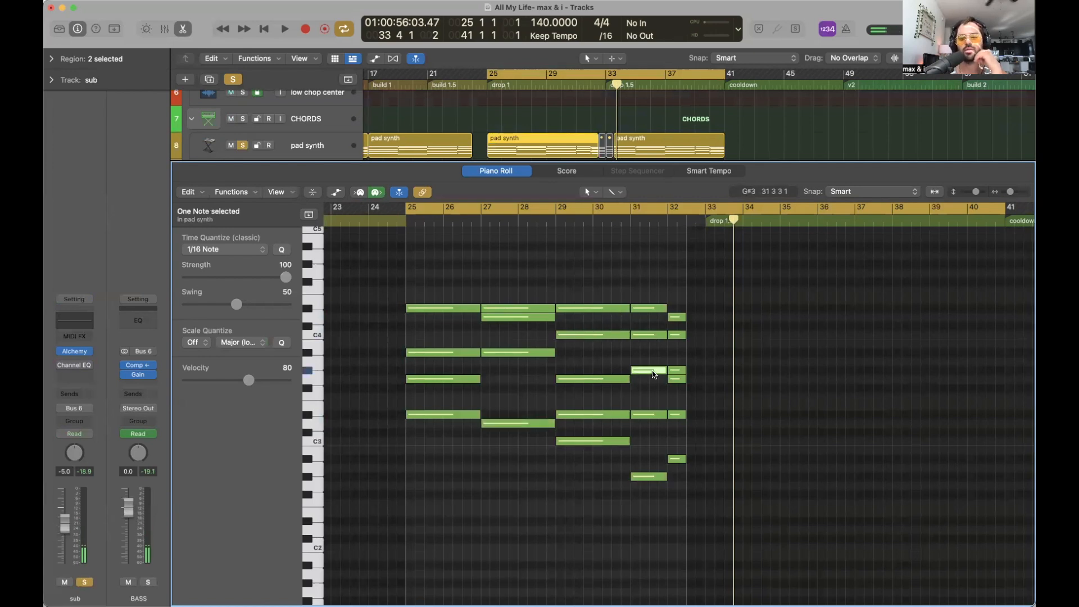
{"action": "left_click", "coordinate": [652, 477]}
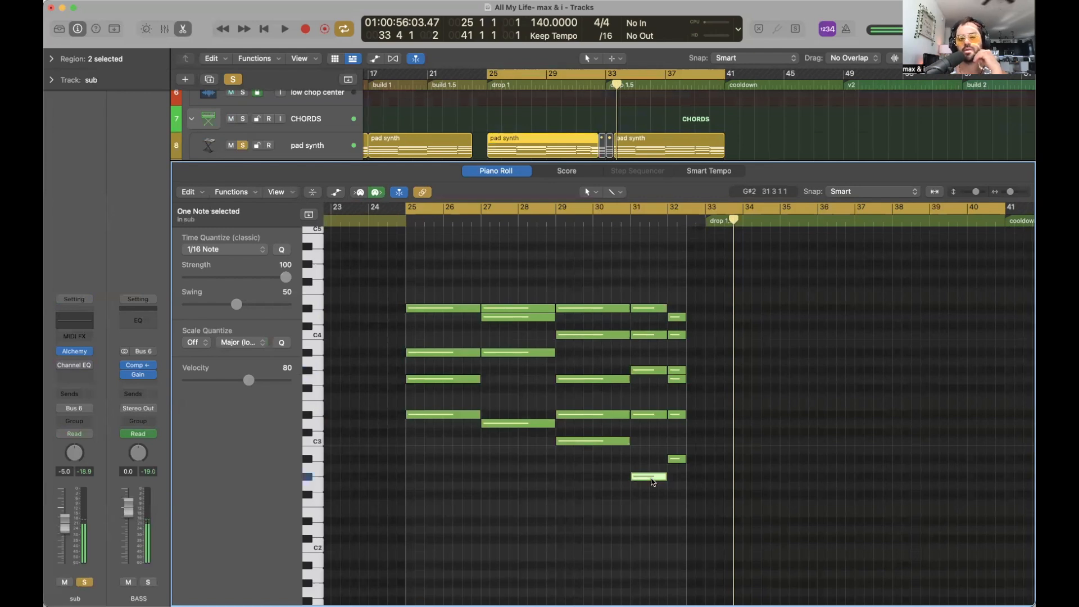
Audition the upper pad synth notes of the bar 32 chord and the sub note beneath them
{"action": "left_click", "coordinate": [677, 318]}
{"action": "left_click", "coordinate": [677, 336]}
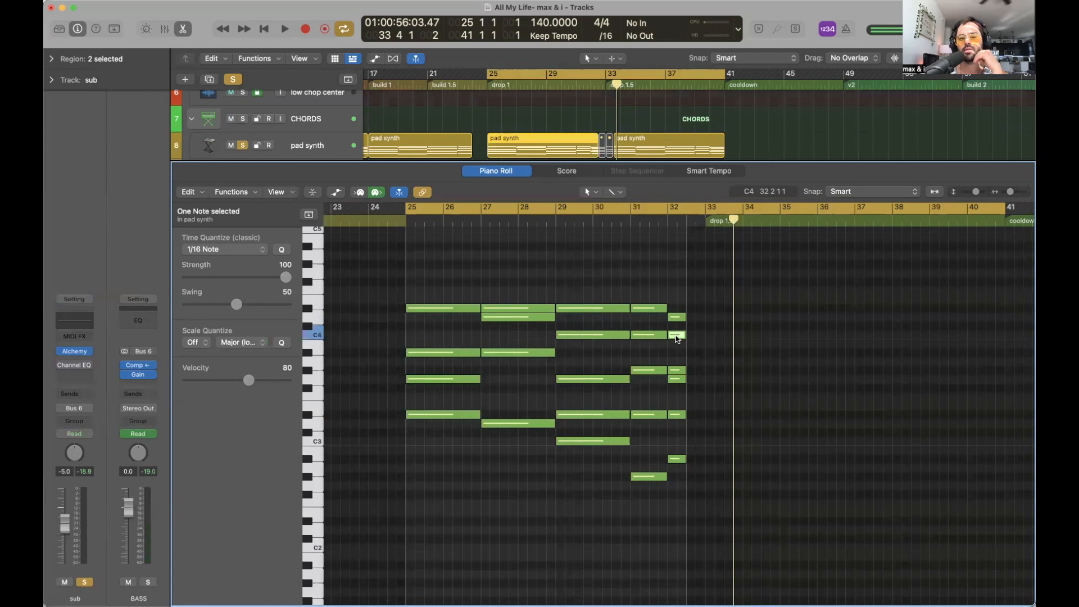
{"action": "left_click", "coordinate": [652, 371]}
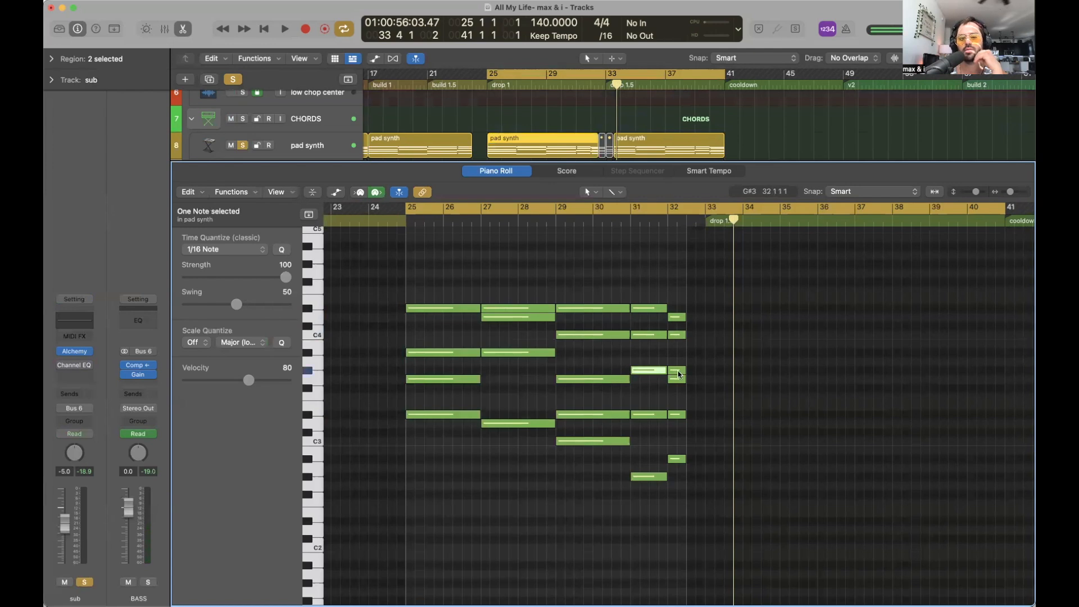
{"action": "left_click", "coordinate": [677, 371]}
{"action": "left_click", "coordinate": [677, 335]}
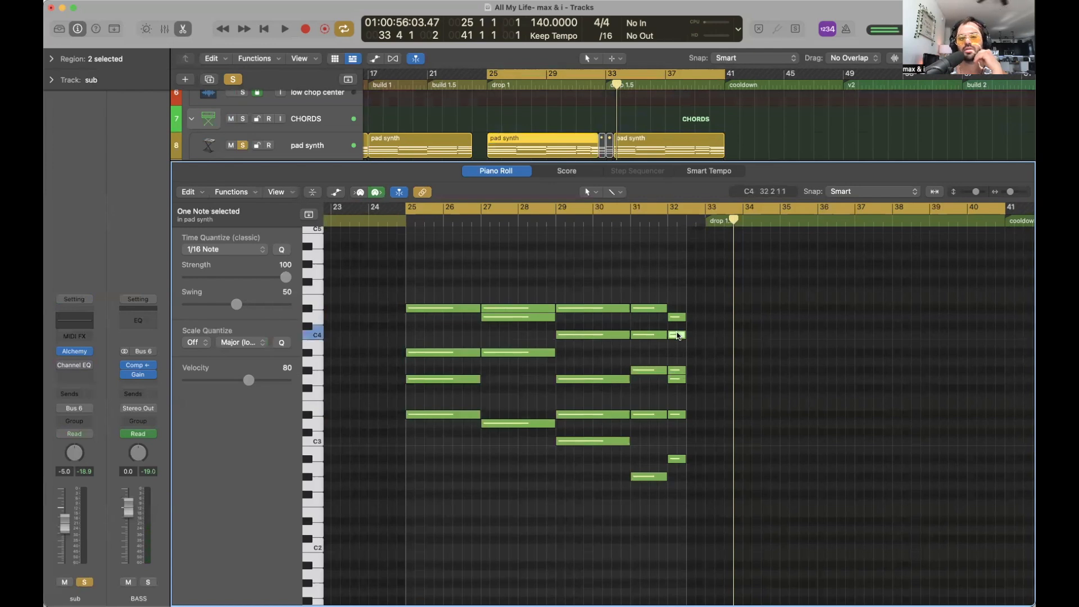
{"action": "left_click", "coordinate": [677, 459]}
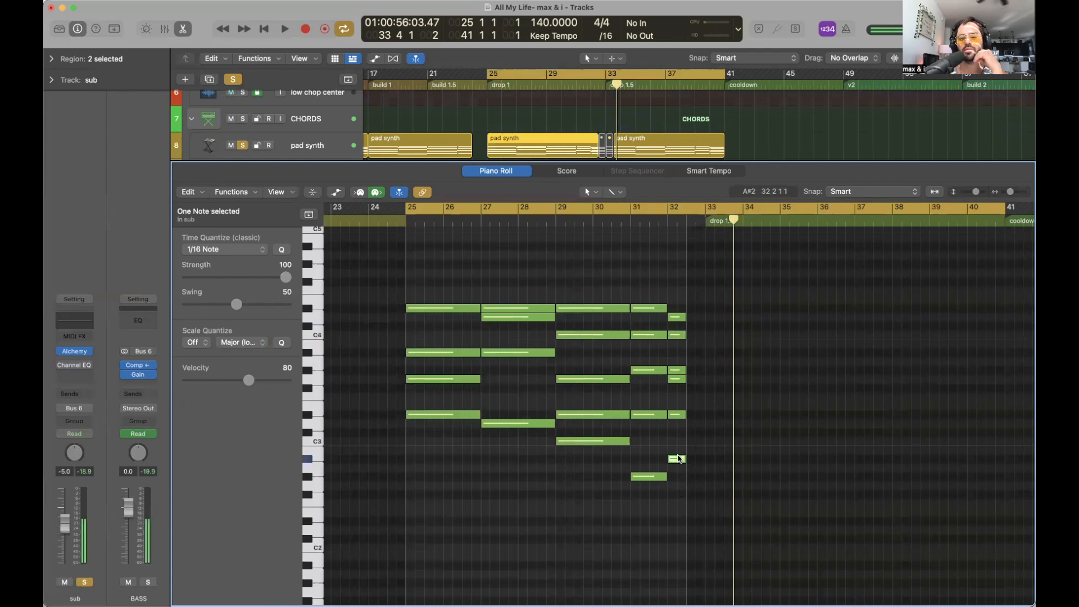
Audition the entire bar 32 chord and the last two sub notes, and close the Piano Roll
{"action": "left_click_drag", "start_coordinate": [673, 282], "coordinate": [673, 501]}
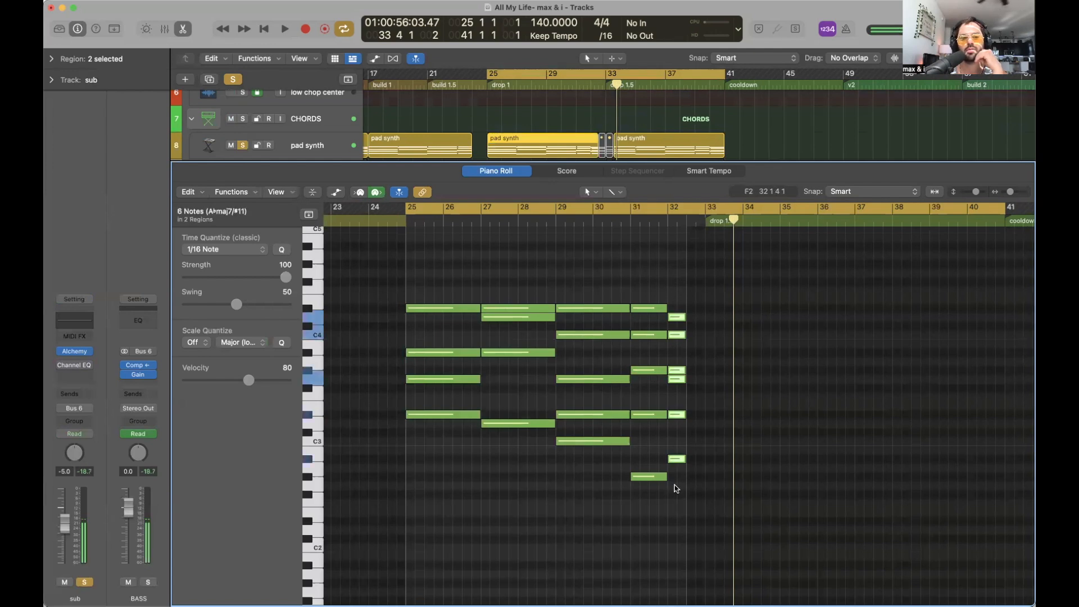
{"action": "left_click", "coordinate": [656, 273]}
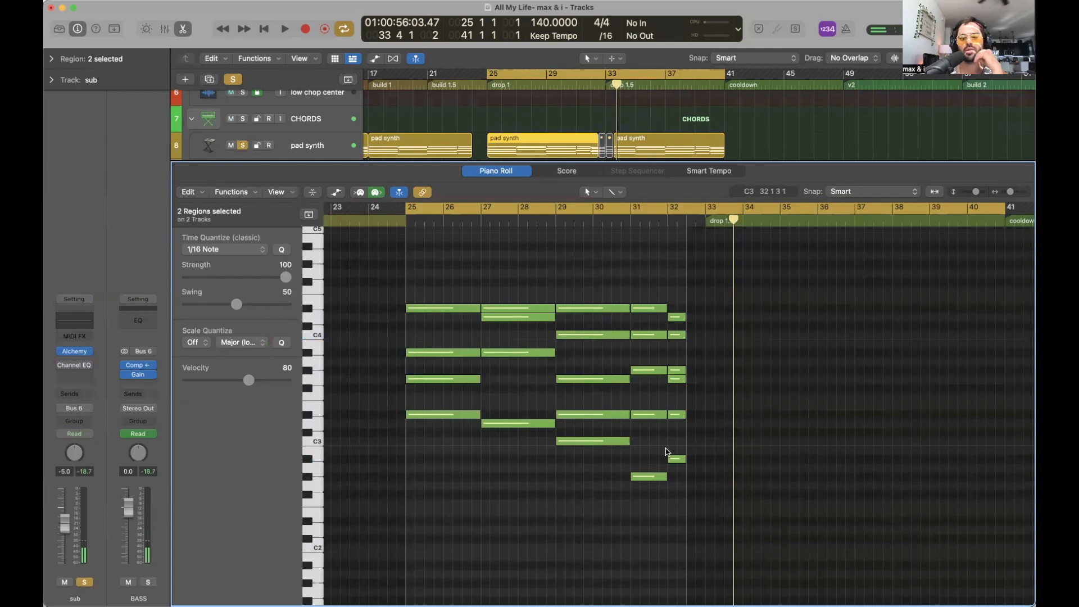
{"action": "left_click", "coordinate": [646, 477]}
{"action": "left_click", "coordinate": [676, 460]}
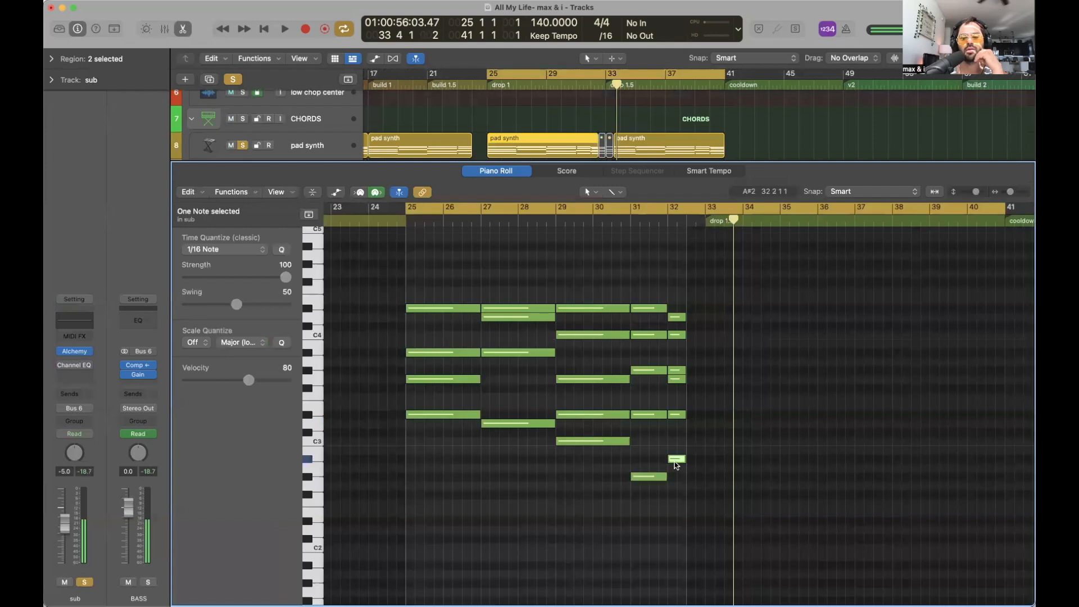
{"action": "left_click", "coordinate": [652, 441]}
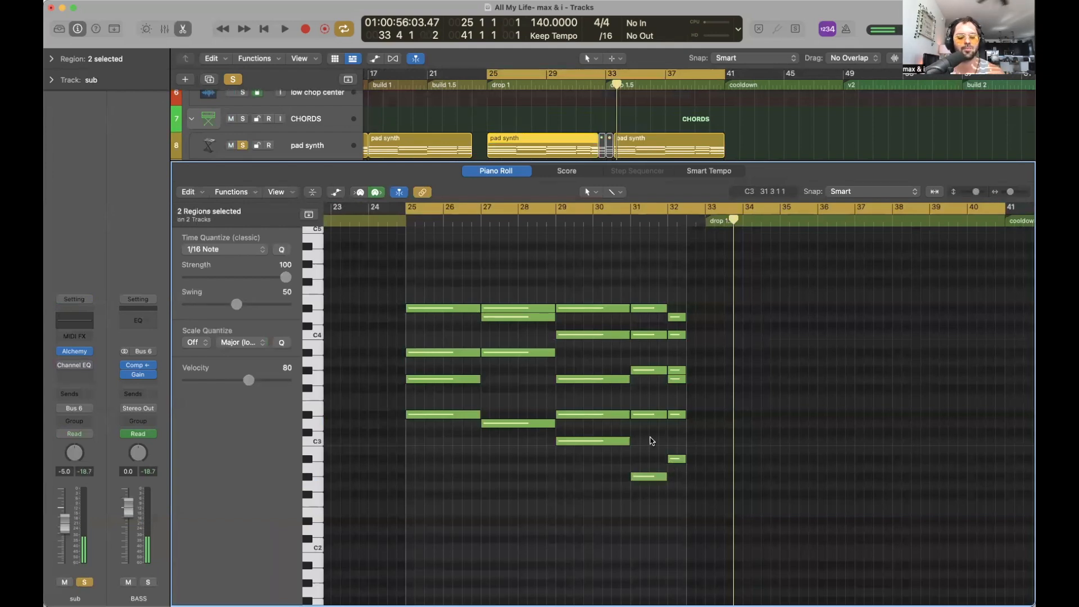
{"action": "key", "text": "p"}
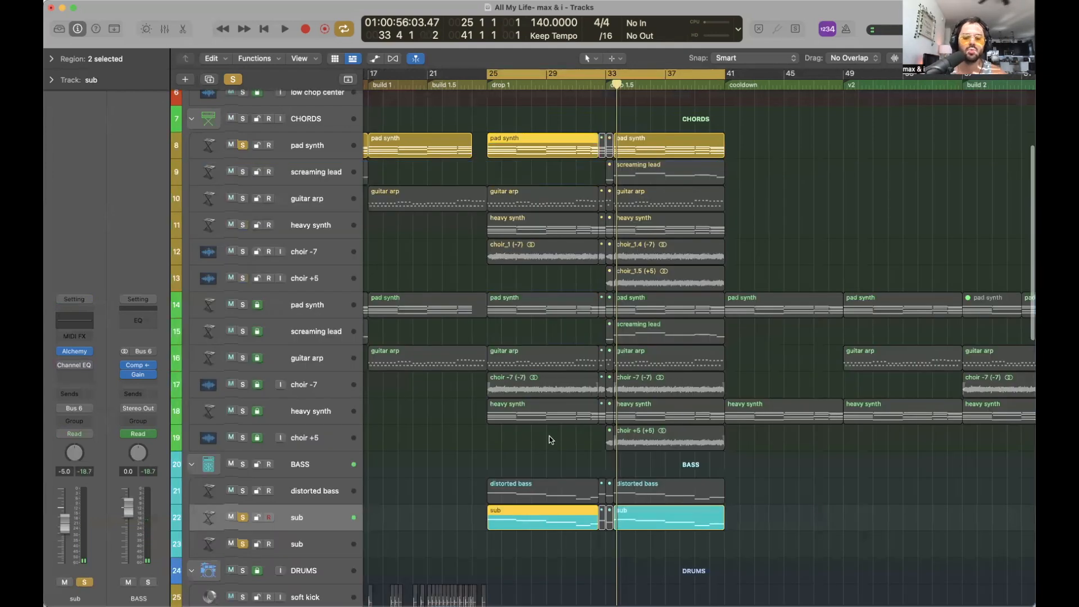
Draw an empty region with the Pencil tool on sub track 23 across bars 25 to 33, and set the cycle range to match
{"action": "scroll", "coordinate": [548, 437], "scroll_direction": "down", "scroll_amount": 5}
{"action": "left_click", "coordinate": [616, 58]}
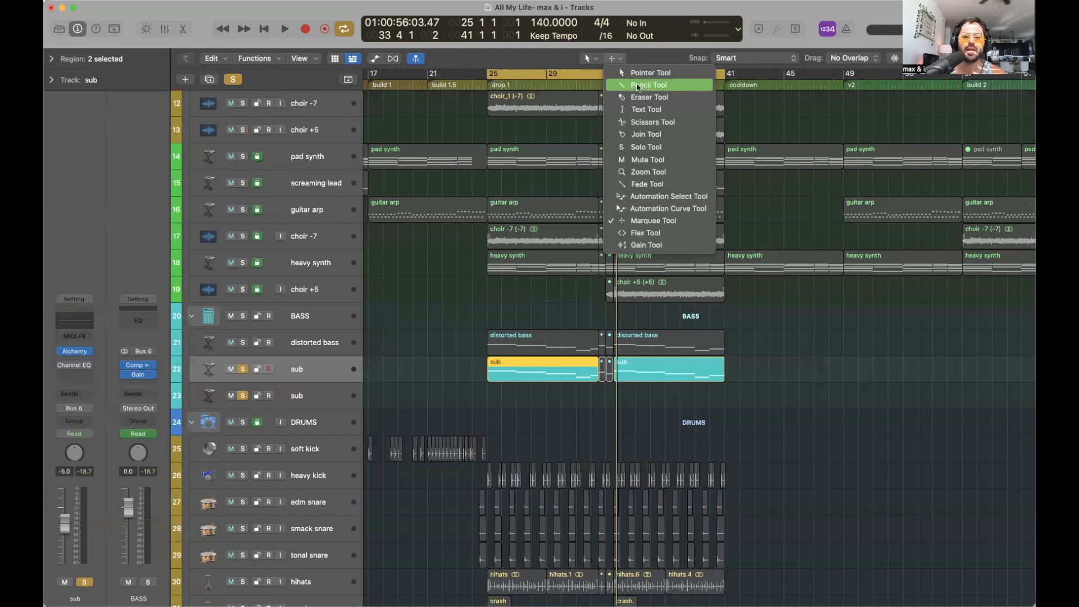
{"action": "left_click", "coordinate": [638, 83]}
{"action": "left_click", "coordinate": [494, 397], "text": "super"}
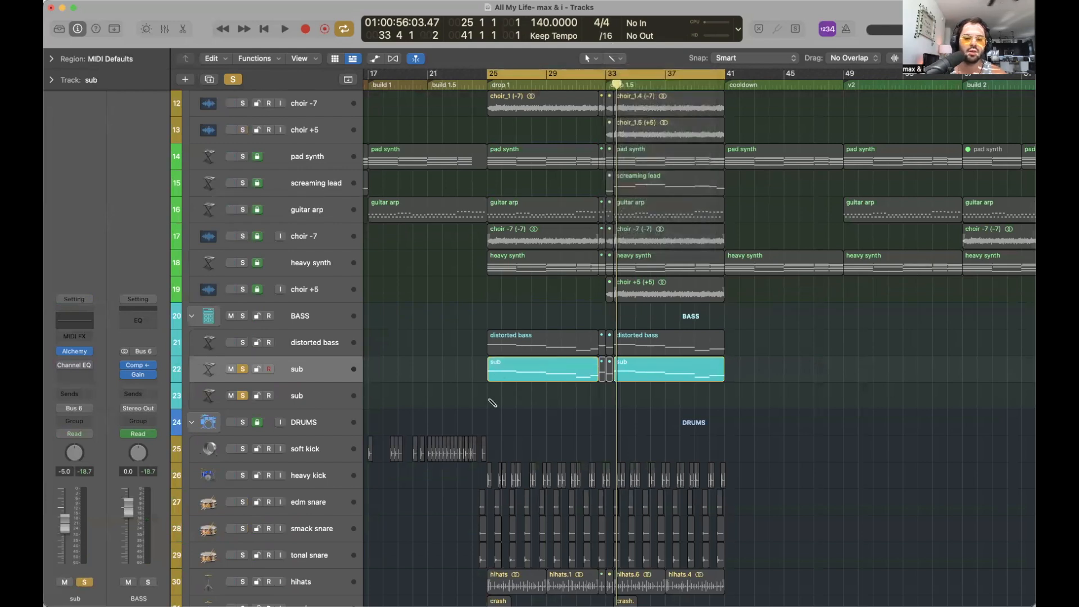
{"action": "left_click_drag", "start_coordinate": [497, 403], "coordinate": [604, 399]}
{"action": "left_click_drag", "start_coordinate": [486, 74], "coordinate": [608, 77]}
{"action": "left_click", "coordinate": [618, 386]}
{"action": "left_click", "coordinate": [581, 400]}
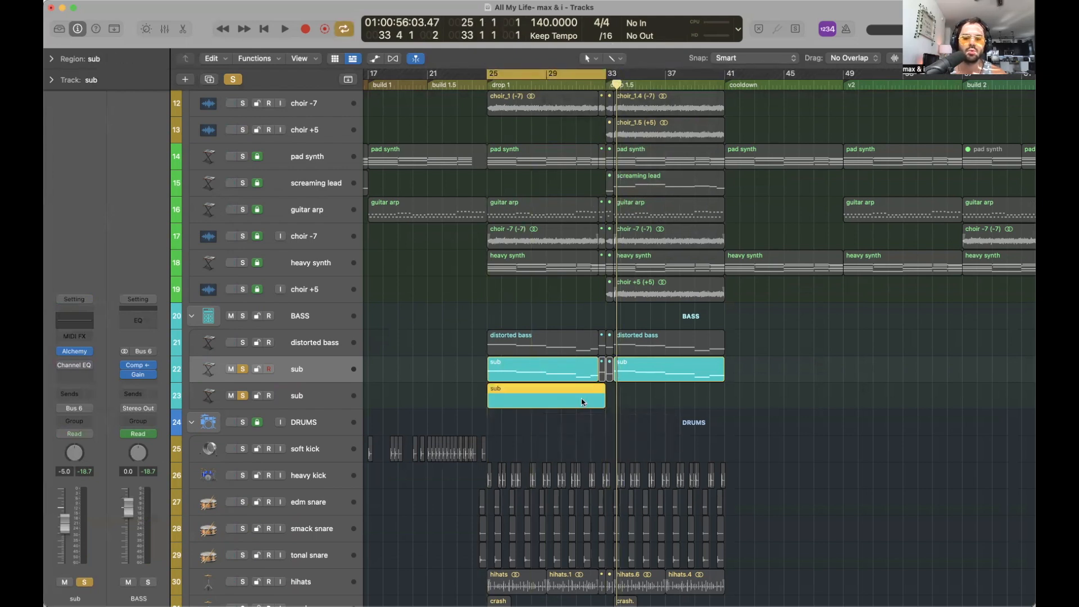
Color sub track 23 and its new region golden yellow
{"action": "left_click", "coordinate": [319, 397]}
{"action": "key", "text": "alt+c"}
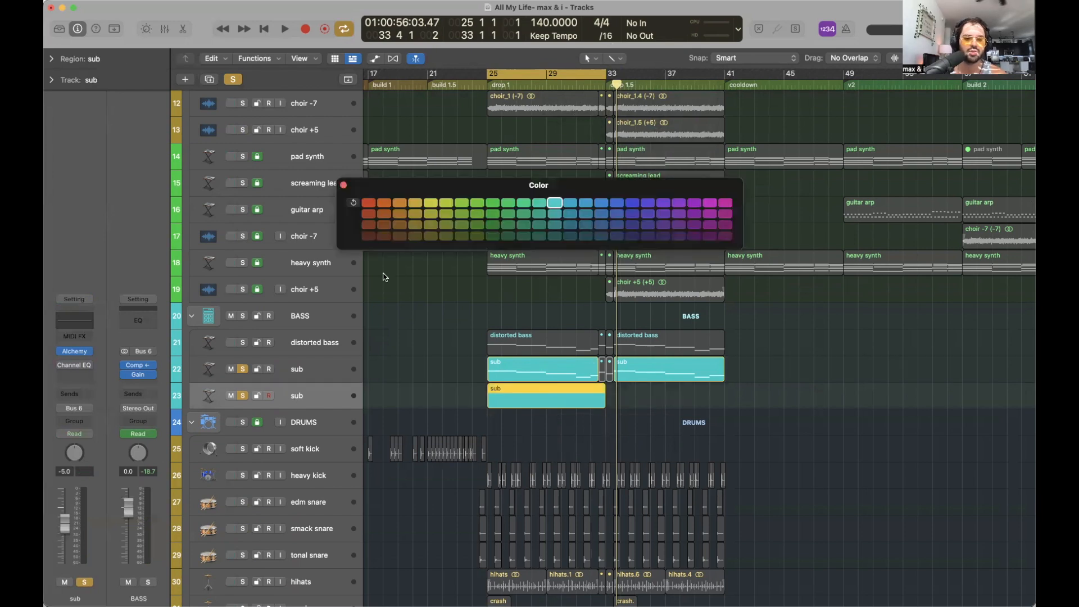
{"action": "left_click", "coordinate": [415, 215]}
{"action": "left_click", "coordinate": [343, 186]}
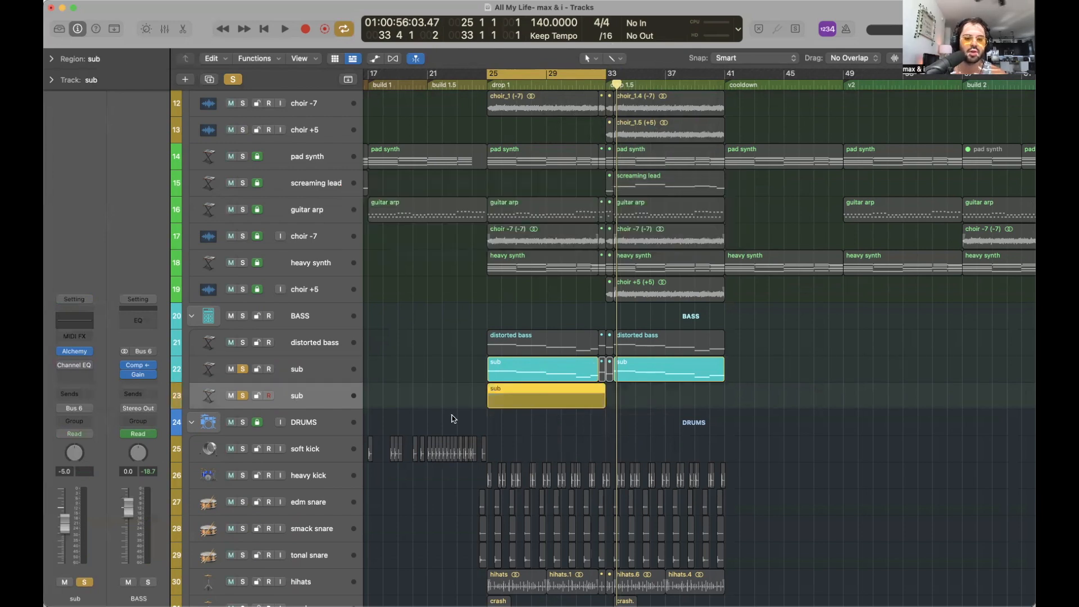
{"action": "left_click", "coordinate": [453, 419]}
Draw a two-bar D#3 note at bar 25 in the new sub region on track 23
{"action": "scroll", "coordinate": [453, 419], "scroll_direction": "down", "scroll_amount": 2}
{"action": "double_click", "coordinate": [538, 370]}
{"action": "double_click", "coordinate": [430, 346]}
{"action": "left_click_drag", "start_coordinate": [436, 348], "coordinate": [479, 381]}
{"action": "scroll", "coordinate": [566, 110], "scroll_direction": "up", "scroll_amount": 1}
Place the playhead at bar 27 and add two-bar notes D3 at bar 27 and C3 at bar 29 in the new sub region
{"action": "scroll", "coordinate": [567, 109], "scroll_direction": "up", "scroll_amount": 8}
{"action": "scroll", "coordinate": [531, 97], "scroll_direction": "up", "scroll_amount": 3}
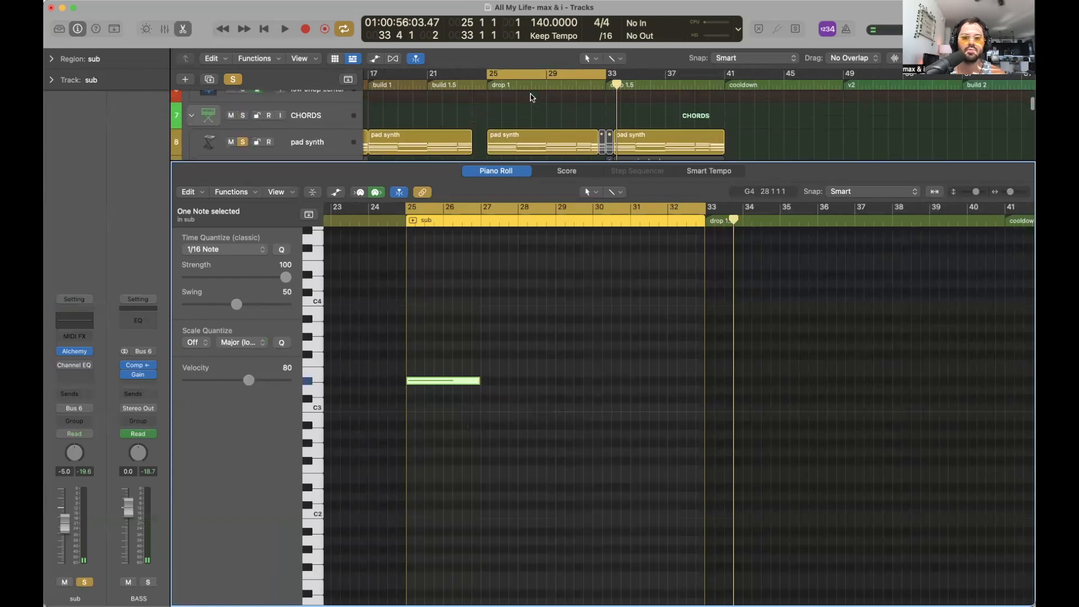
{"action": "left_click", "coordinate": [516, 84]}
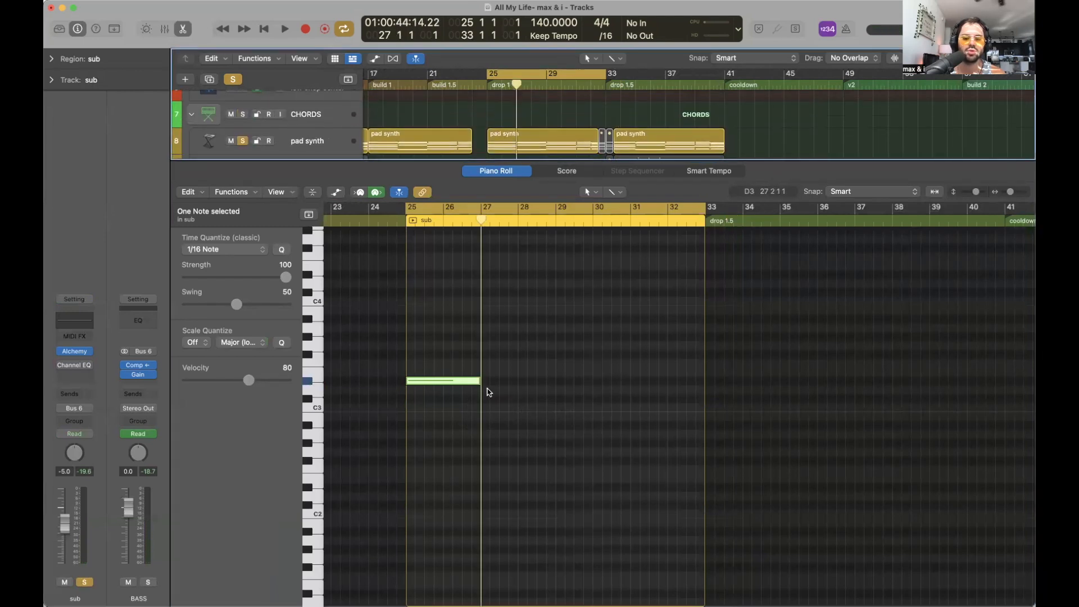
{"action": "left_click", "coordinate": [486, 390]}
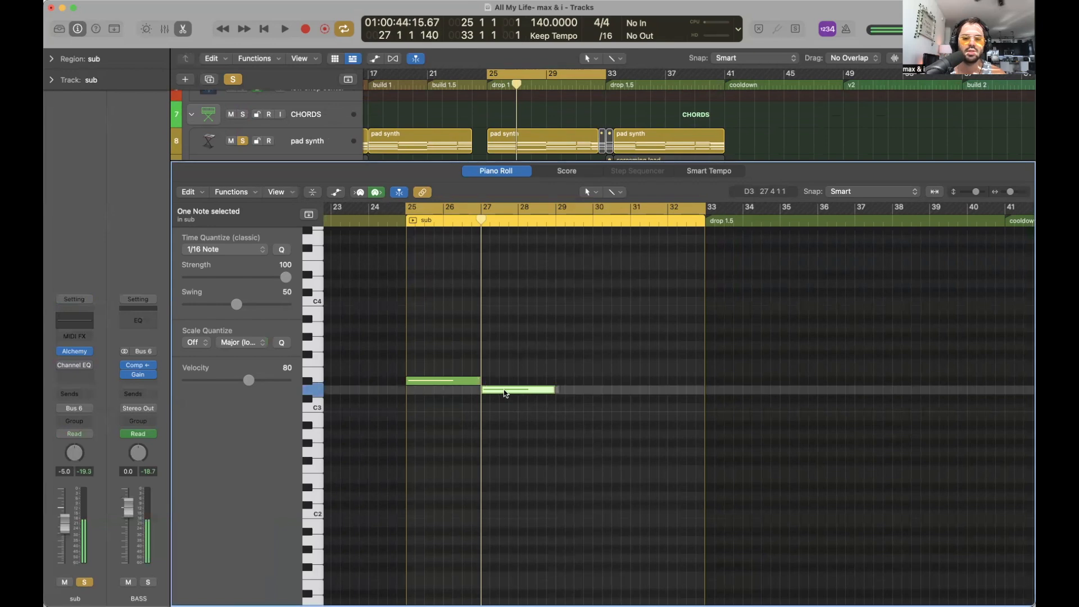
{"action": "left_click", "coordinate": [571, 337]}
{"action": "scroll", "coordinate": [573, 339], "scroll_direction": "down", "scroll_amount": 2}
{"action": "left_click_drag", "start_coordinate": [566, 396], "coordinate": [578, 389]}
{"action": "scroll", "coordinate": [557, 112], "scroll_direction": "down", "scroll_amount": 1}
Audition notes from the first three chords of the drop 1 pad synth region in the Piano Roll, and close it
{"action": "left_click", "coordinate": [543, 132]}
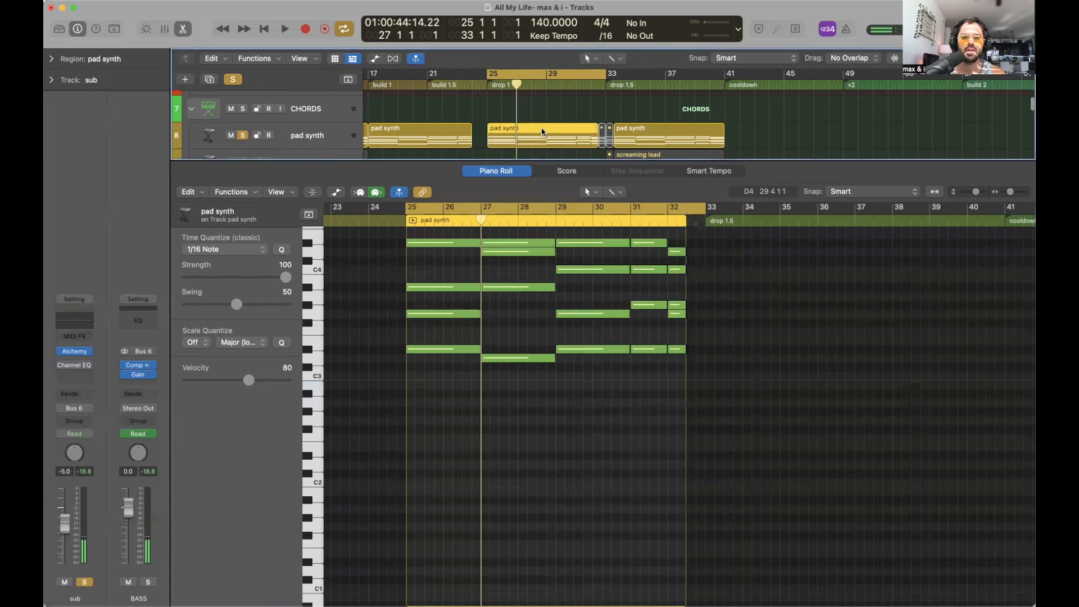
{"action": "scroll", "coordinate": [568, 291], "scroll_direction": "up", "scroll_amount": 3}
{"action": "left_click", "coordinate": [580, 344]}
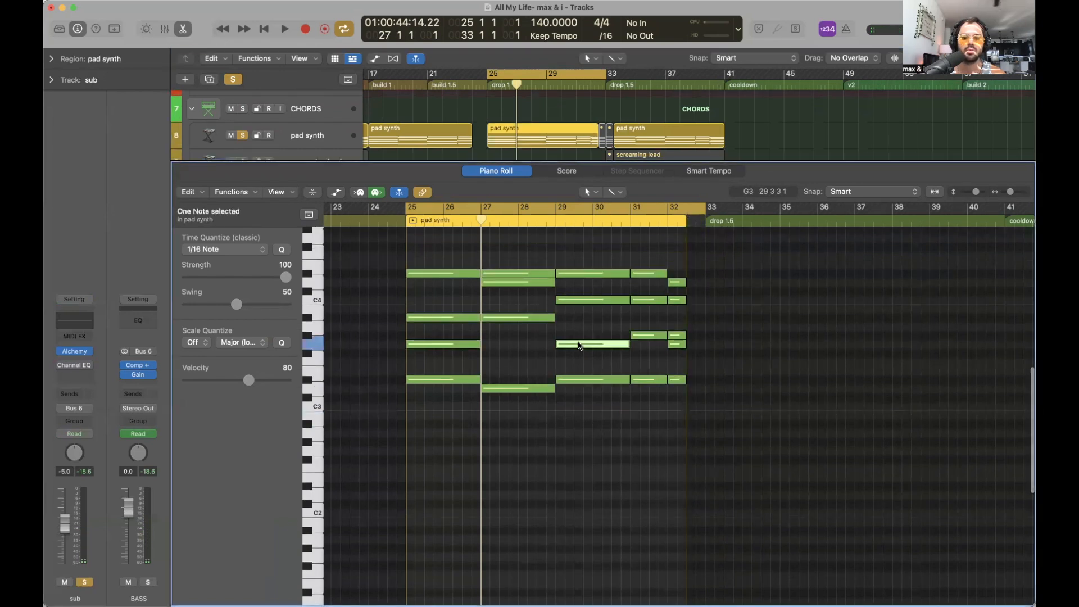
{"action": "left_click", "coordinate": [458, 274]}
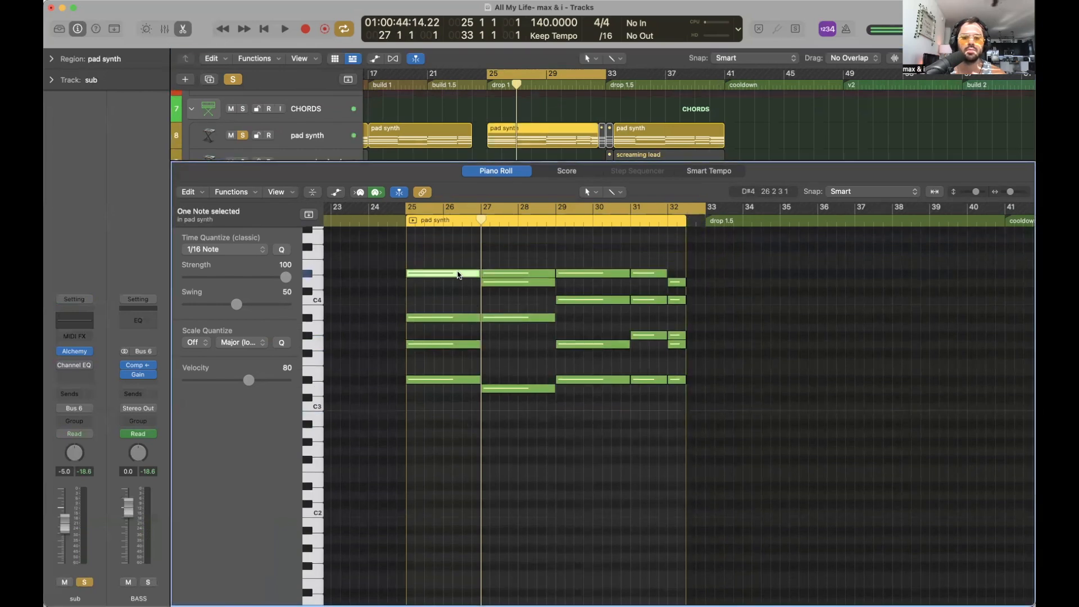
{"action": "left_click", "coordinate": [526, 283]}
{"action": "left_click", "coordinate": [579, 301]}
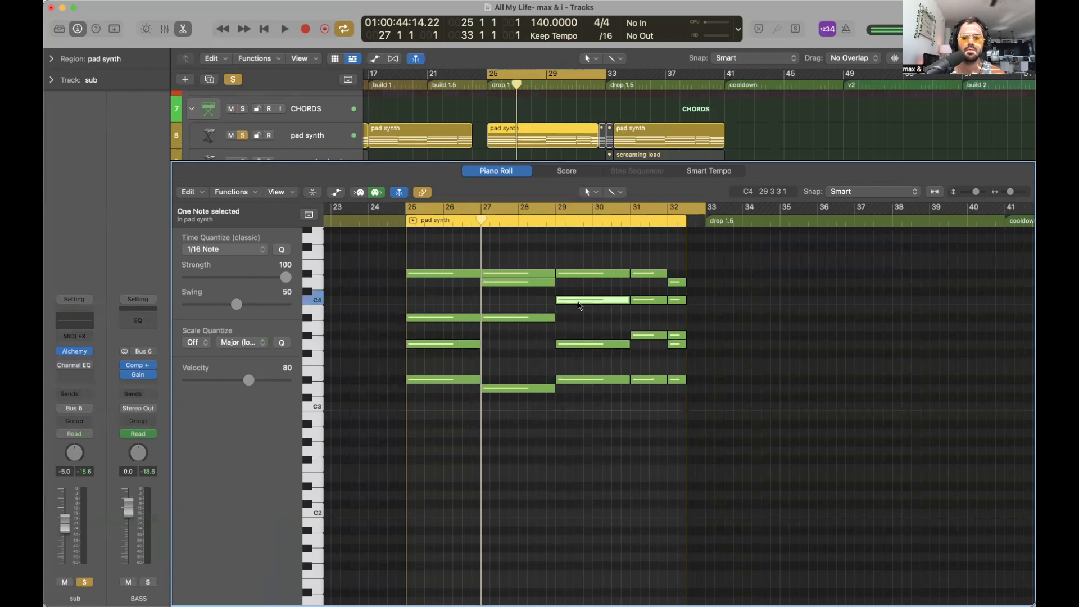
{"action": "key", "text": "e"}
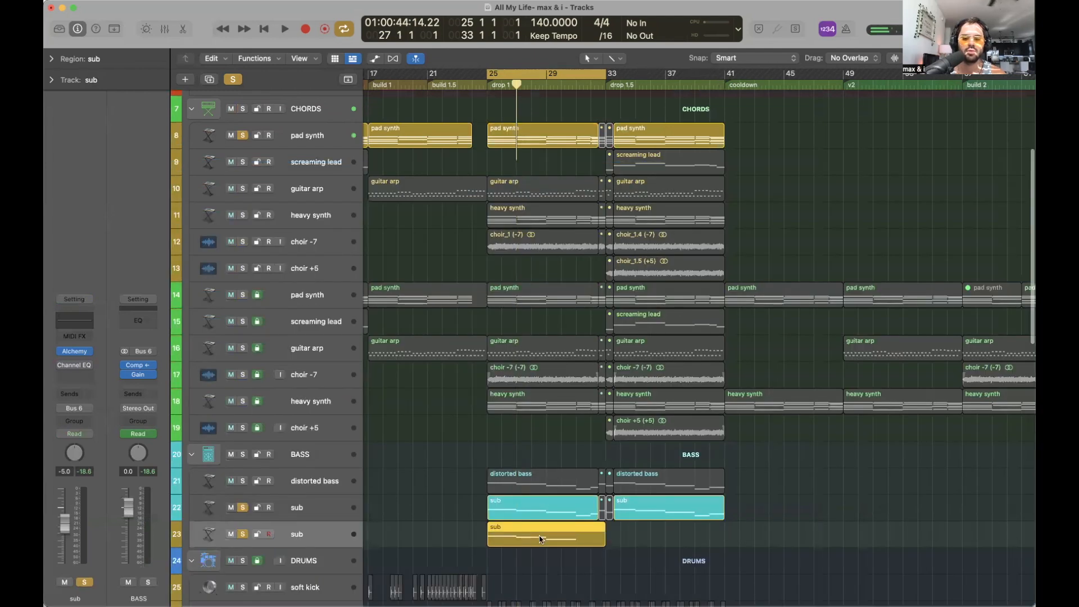
Reopen the track 23 sub region in the Piano Roll and audition its notes at bars 25, 27 and 29
{"action": "double_click", "coordinate": [539, 535]}
{"action": "key", "text": "shift+space"}
{"action": "left_click_drag", "start_coordinate": [581, 405], "coordinate": [581, 401]}
{"action": "key", "text": "space"}
{"action": "left_click", "coordinate": [466, 372]}
{"action": "left_click", "coordinate": [538, 383]}
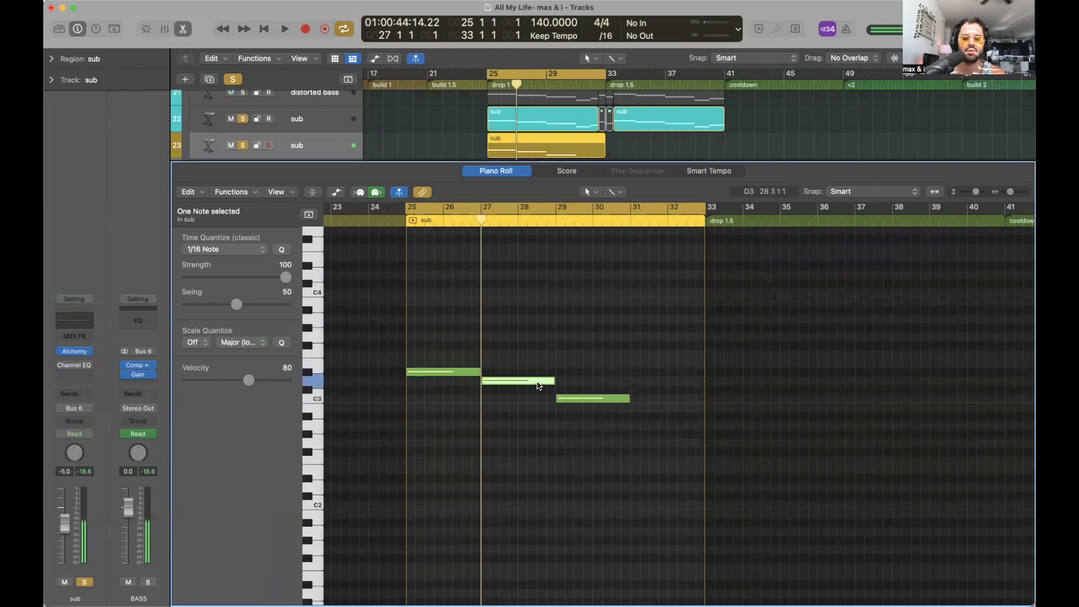
{"action": "left_click", "coordinate": [590, 399]}
{"action": "left_click", "coordinate": [626, 351]}
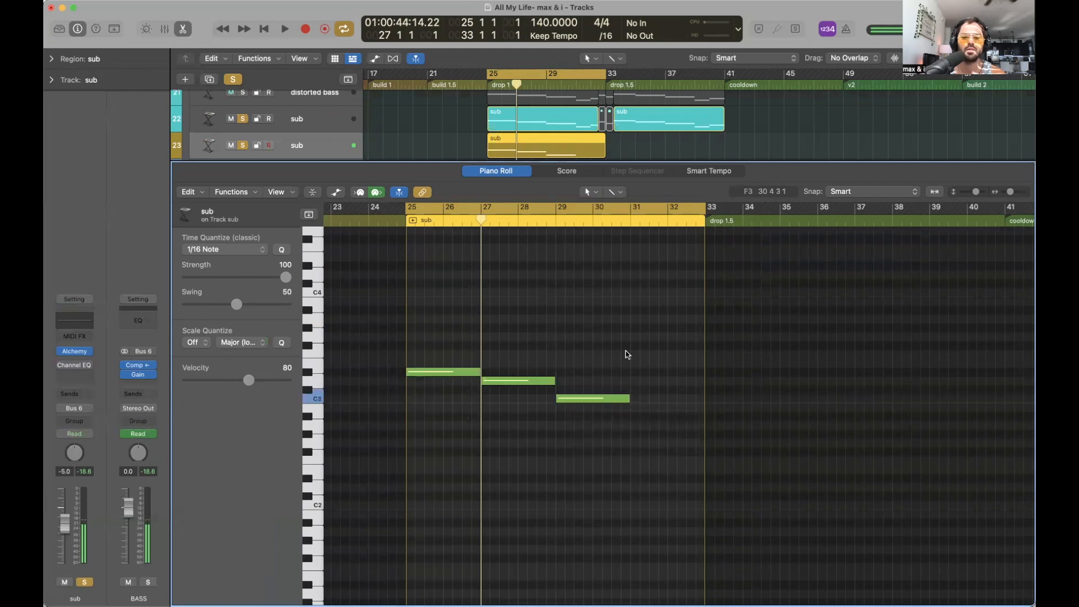
Add one-bar notes G#2 at bar 31 and A#2 at bar 32 to the new sub region
{"action": "left_click", "coordinate": [638, 437]}
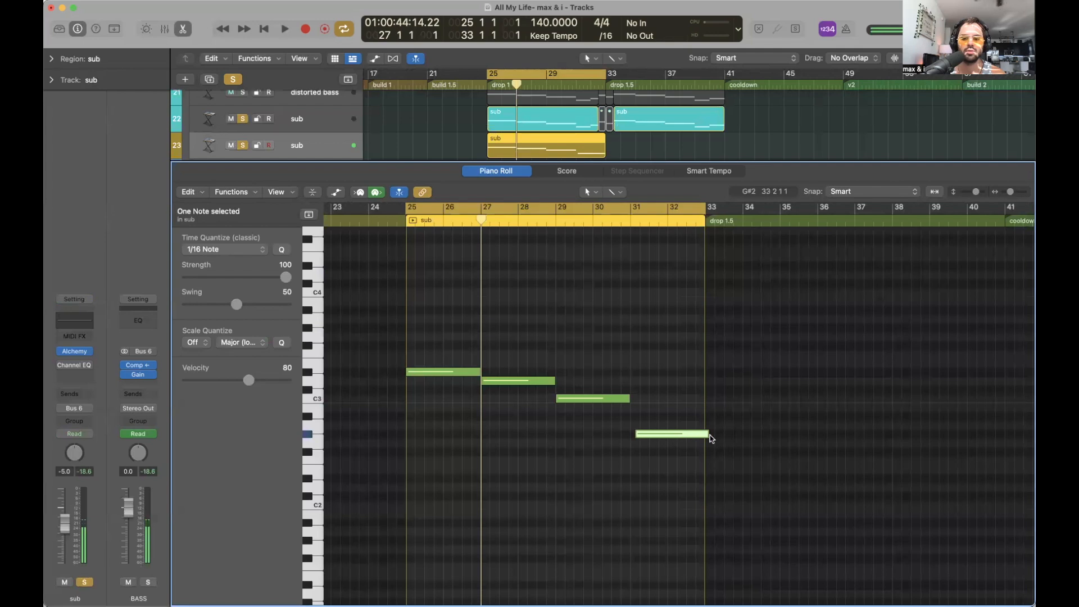
{"action": "left_click_drag", "start_coordinate": [700, 436], "coordinate": [667, 436]}
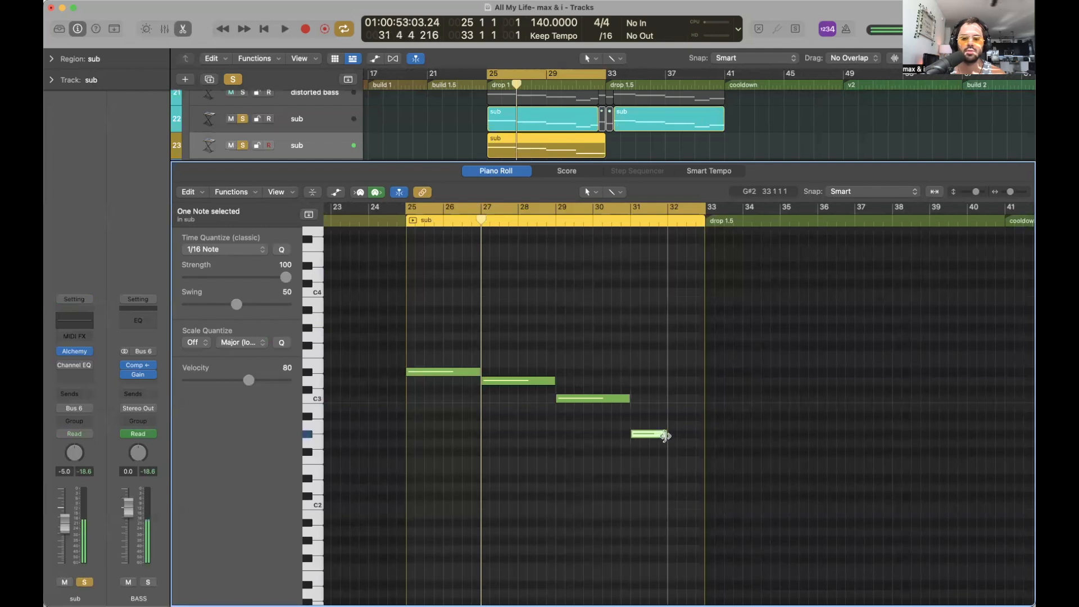
{"action": "left_click", "coordinate": [673, 418]}
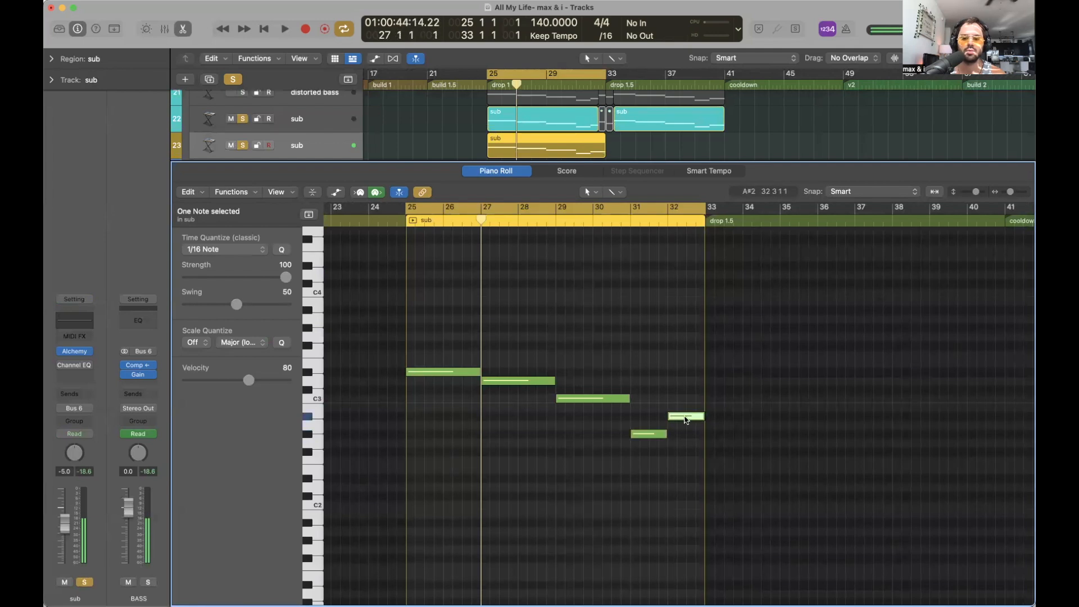
{"action": "left_click", "coordinate": [675, 354]}
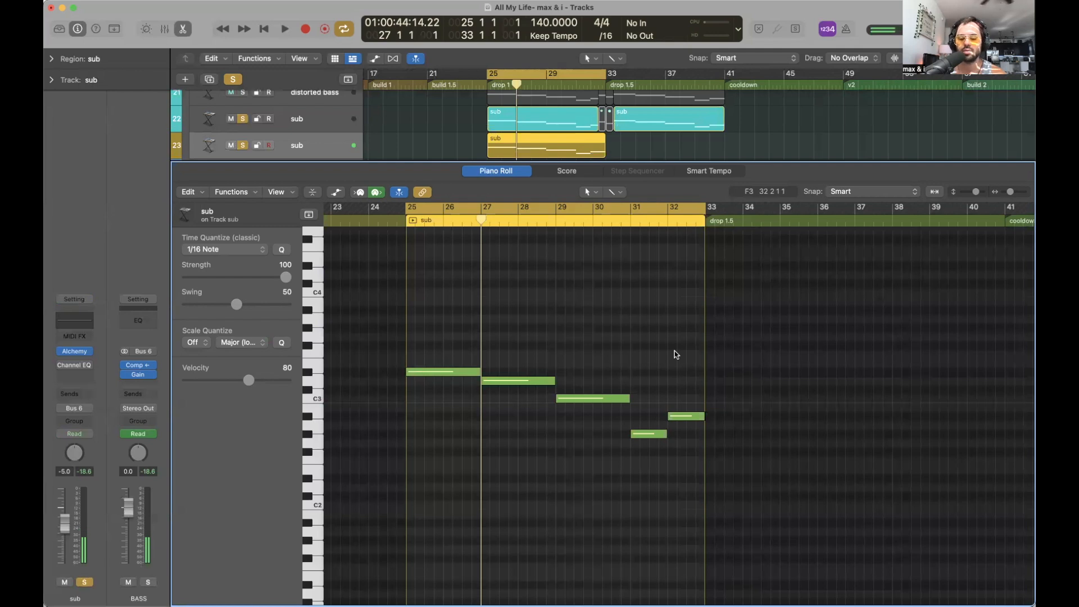
Examine both drop 1 sub regions on tracks 22 and 23 together in the Piano Roll, and close it
{"action": "key", "text": "p"}
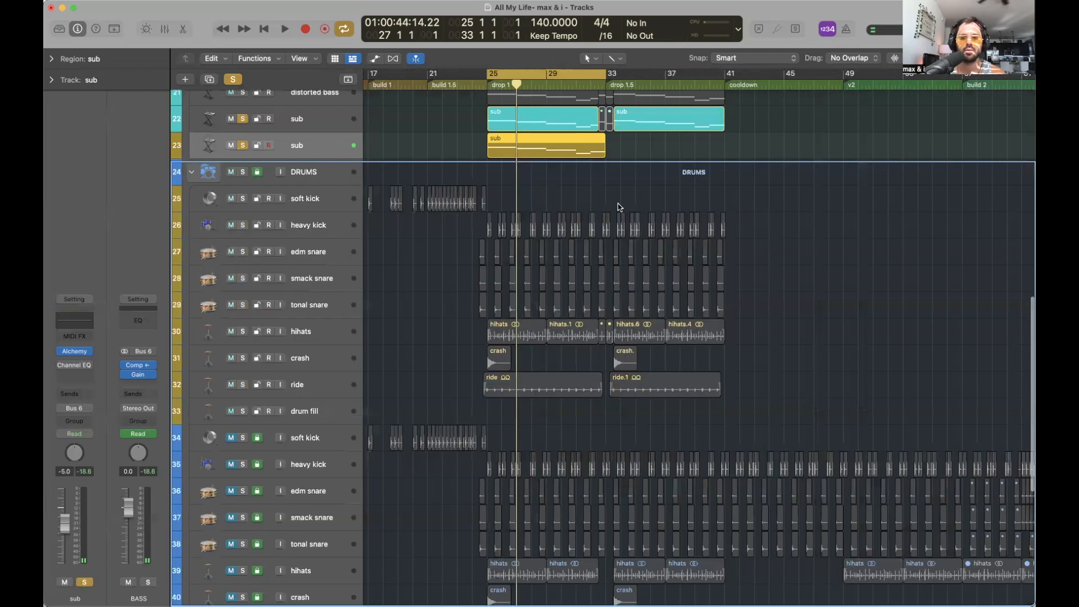
{"action": "scroll", "coordinate": [592, 204], "scroll_direction": "up", "scroll_amount": 4}
{"action": "left_click_drag", "start_coordinate": [460, 193], "coordinate": [558, 237]}
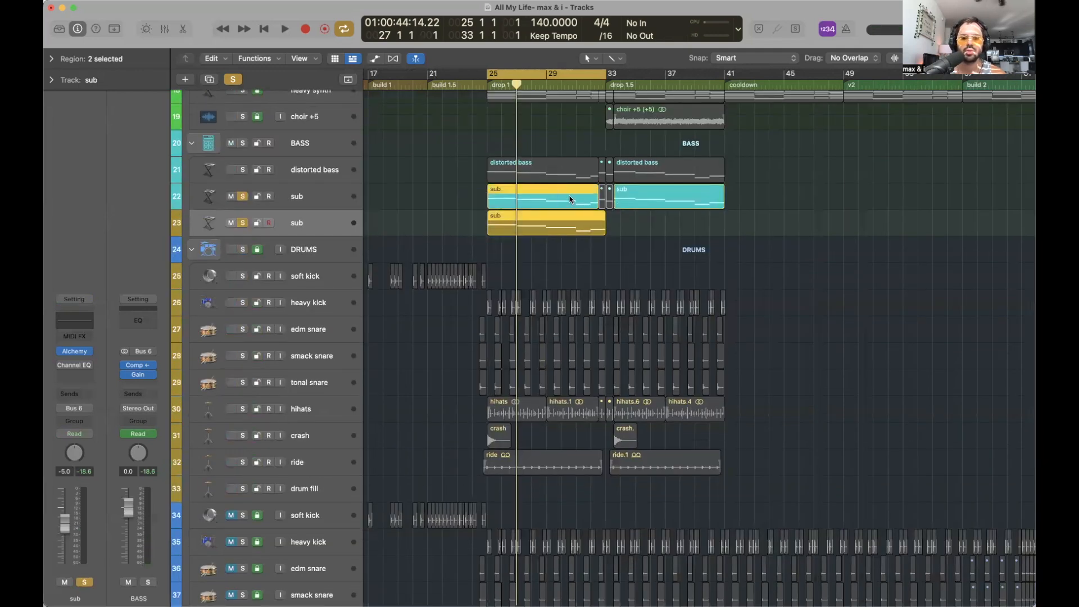
{"action": "key", "text": "p"}
{"action": "scroll", "coordinate": [650, 437], "scroll_direction": "up", "scroll_amount": 3}
{"action": "key", "text": "p"}
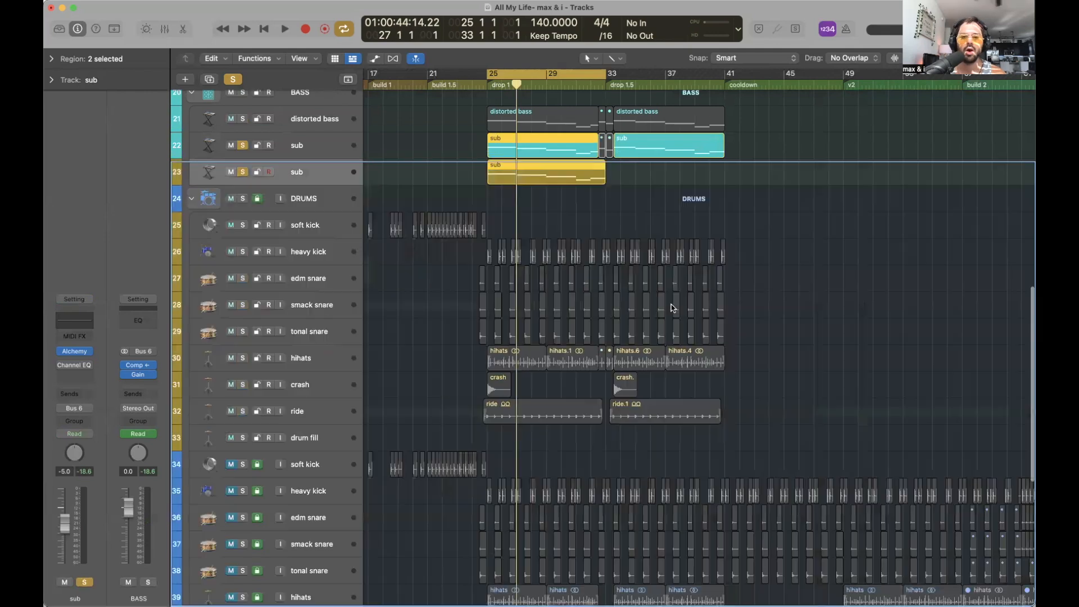
Deselect the regions and take the track 22 sub out of solo, leaving only the track 23 sub soloed
{"action": "left_click", "coordinate": [656, 197]}
{"action": "scroll", "coordinate": [647, 202], "scroll_direction": "up", "scroll_amount": 3}
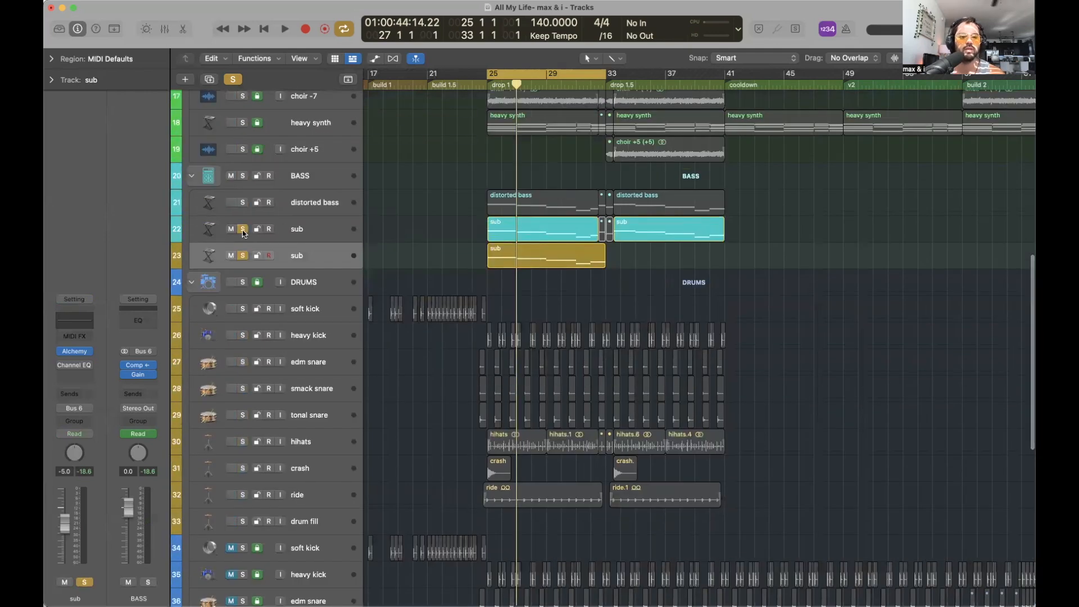
{"action": "left_click", "coordinate": [243, 229]}
{"action": "scroll", "coordinate": [665, 216], "scroll_direction": "up", "scroll_amount": 2}
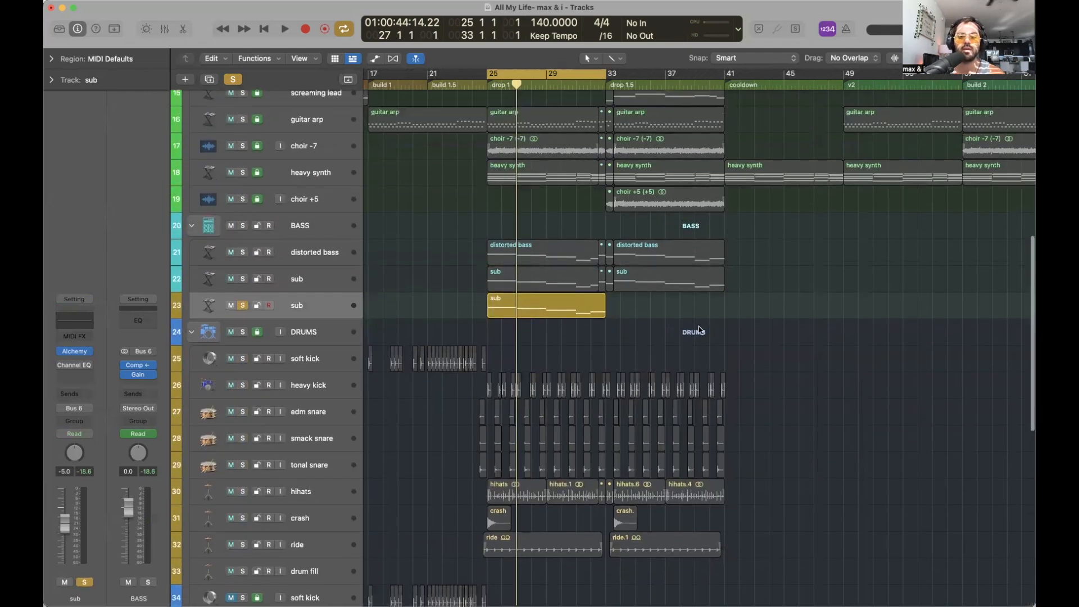
Transpose all five notes of the track 23 sub region up one octave in the Piano Roll, and play the start briefly
{"action": "double_click", "coordinate": [554, 309]}
{"action": "left_click_drag", "start_coordinate": [738, 428], "coordinate": [337, 272]}
{"action": "scroll", "coordinate": [628, 382], "scroll_direction": "up", "scroll_amount": 3}
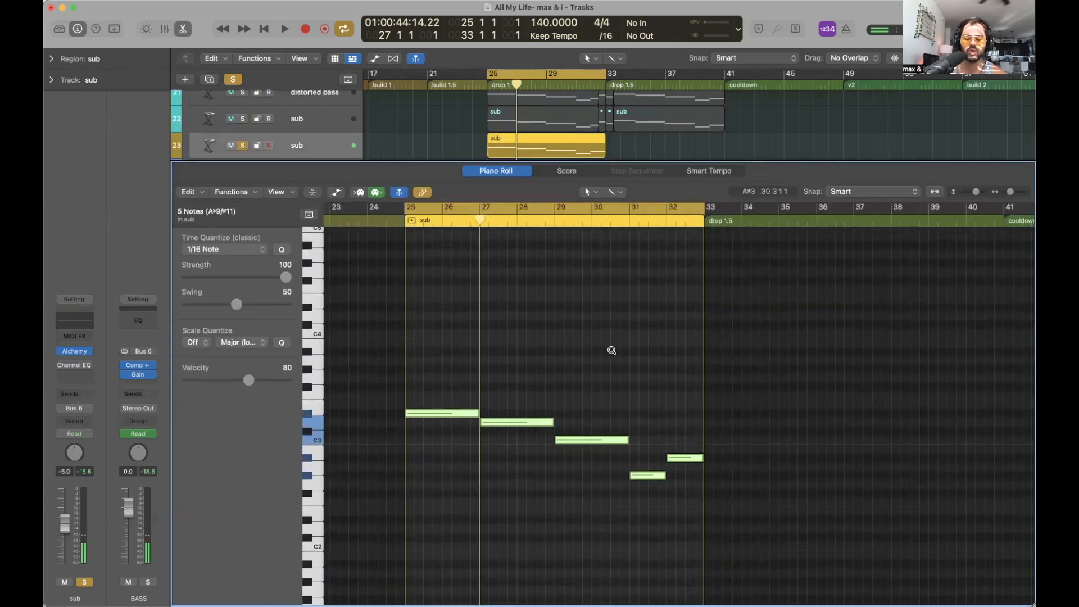
{"action": "key", "text": "alt+shift+Up"}
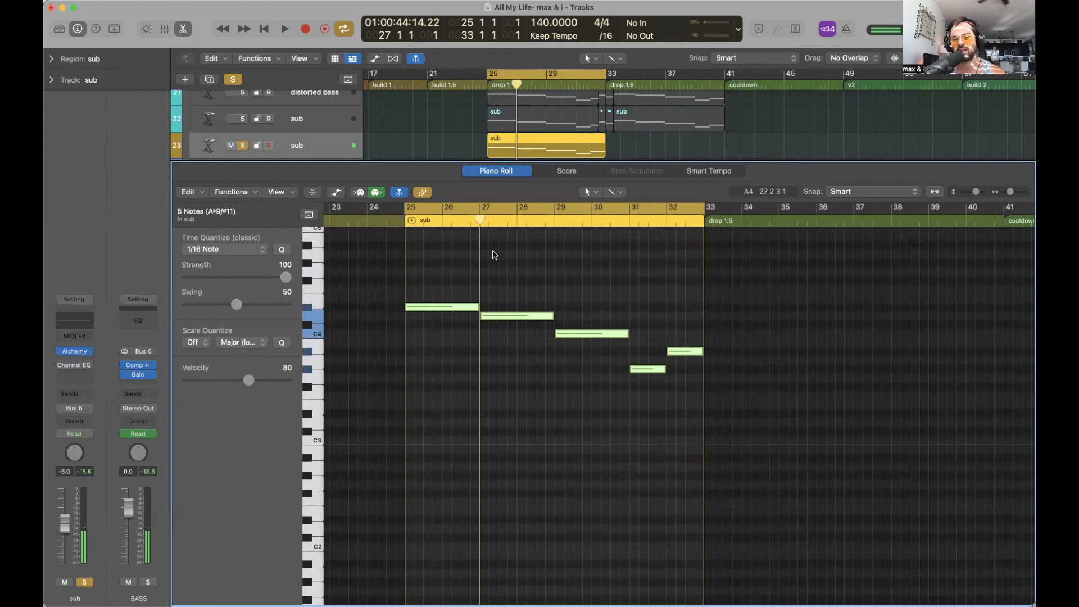
{"action": "scroll", "coordinate": [494, 254], "scroll_direction": "up", "scroll_amount": 1}
{"action": "key", "text": "e"}
{"action": "key", "text": "space"}
{"action": "key", "text": "space"}
Open the existing Channel EQ on the track 23 sub channel, switch it on and position its window for viewing
{"action": "scroll", "coordinate": [571, 218], "scroll_direction": "up", "scroll_amount": 8}
{"action": "scroll", "coordinate": [249, 287], "scroll_direction": "up", "scroll_amount": 2}
{"action": "scroll", "coordinate": [506, 338], "scroll_direction": "down", "scroll_amount": 6}
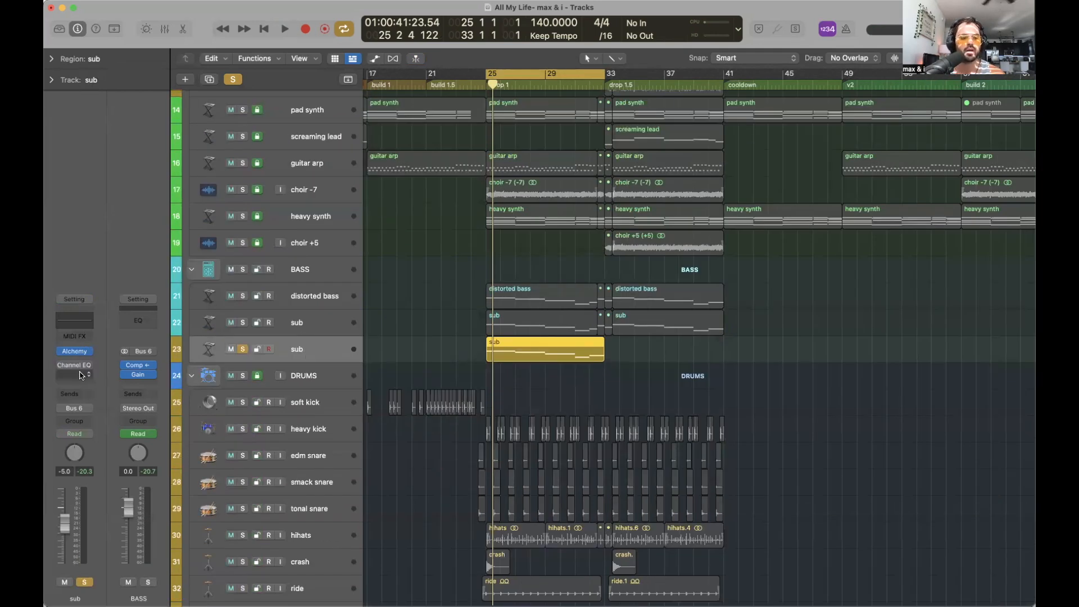
{"action": "left_click", "coordinate": [91, 368]}
{"action": "mouse_move", "coordinate": [126, 462]}
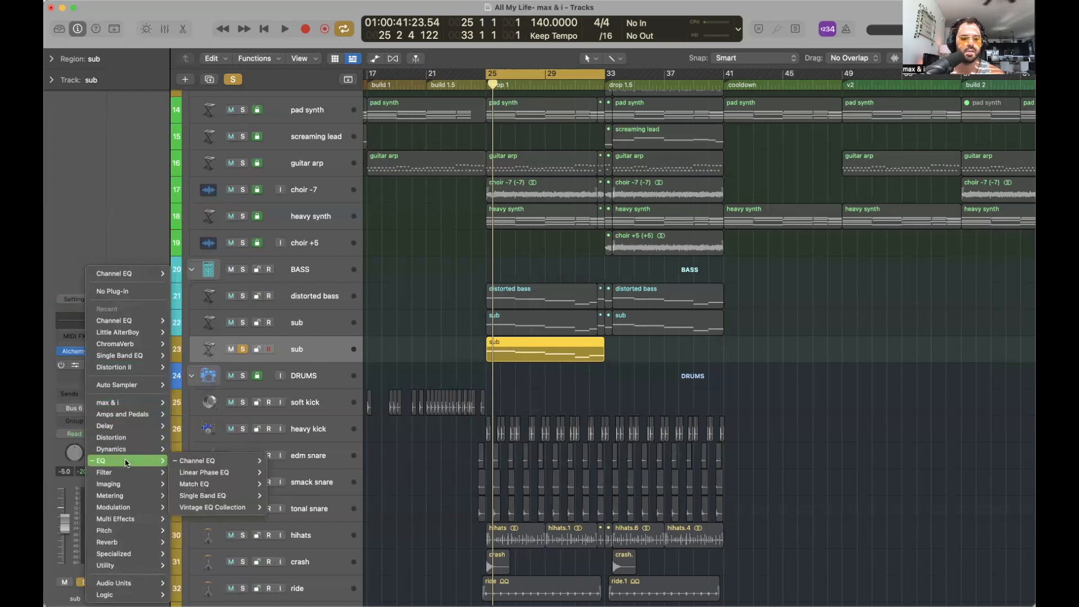
{"action": "left_click", "coordinate": [129, 167]}
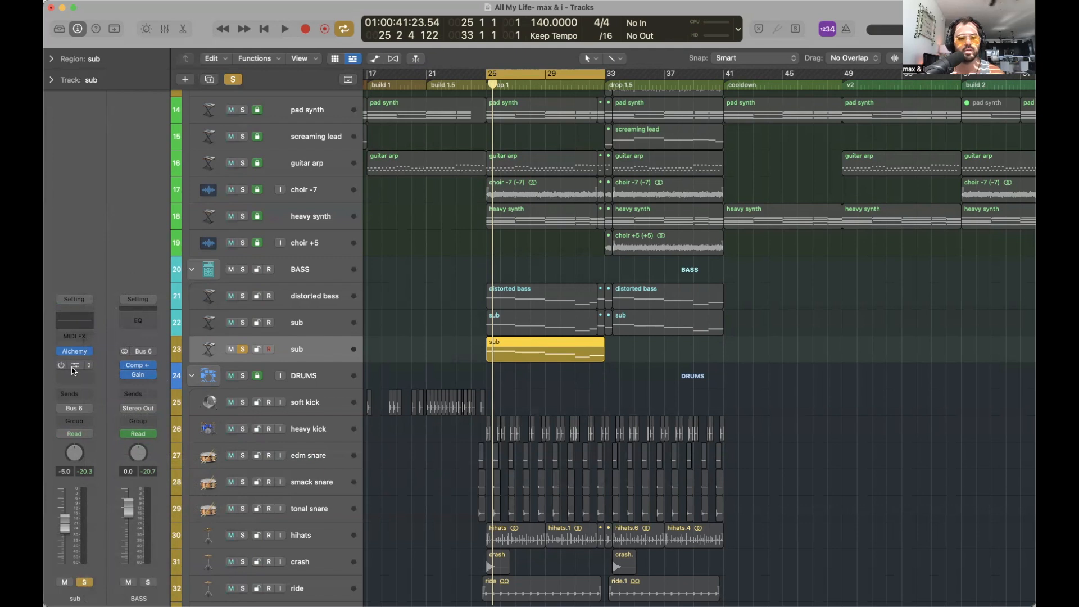
{"action": "left_click", "coordinate": [78, 323]}
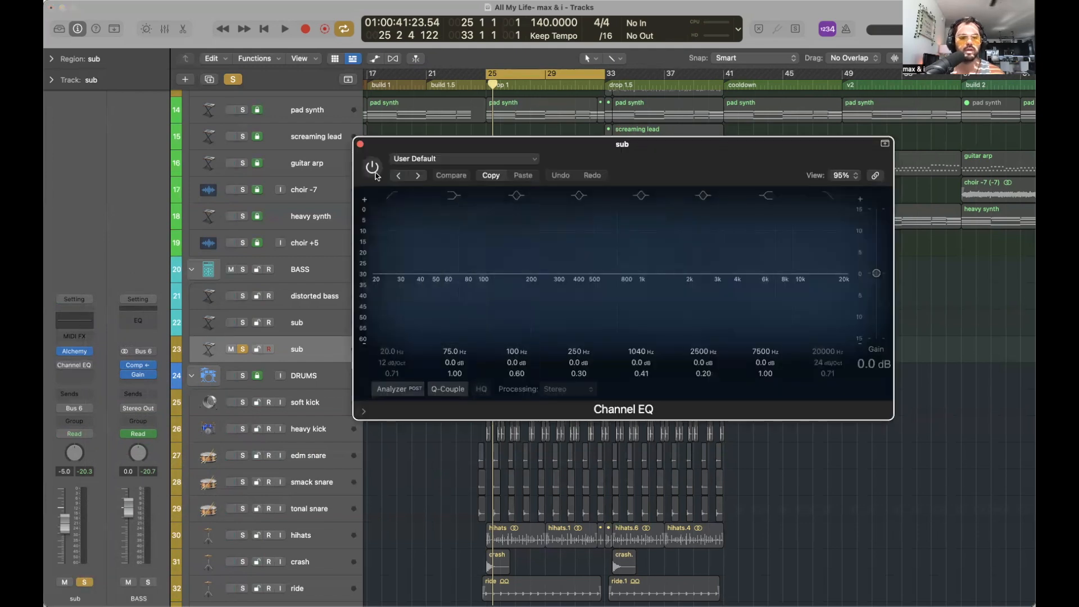
{"action": "left_click_drag", "start_coordinate": [569, 145], "coordinate": [488, 151]}
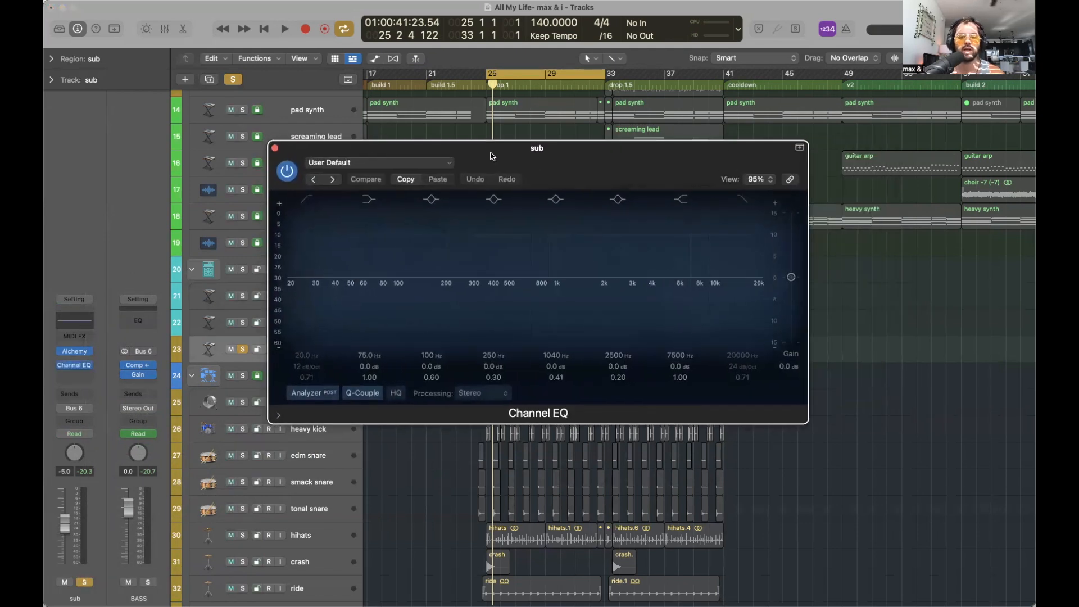
Play the raised sub notes while examining their frequencies in the Channel EQ analyzer, and close the plug-in
{"action": "key", "text": "space"}
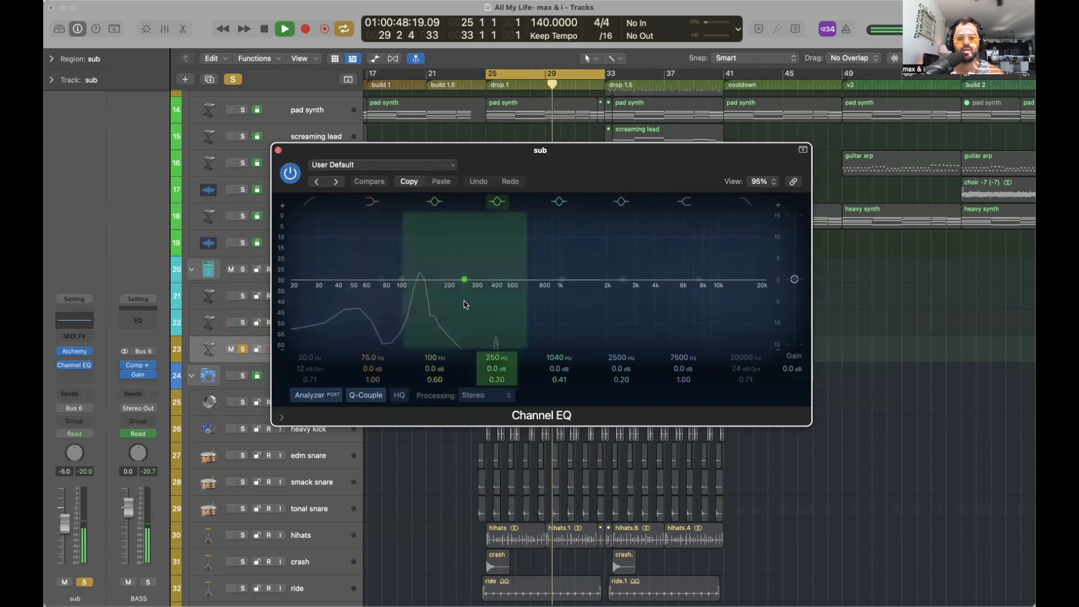
{"action": "key", "text": "space"}
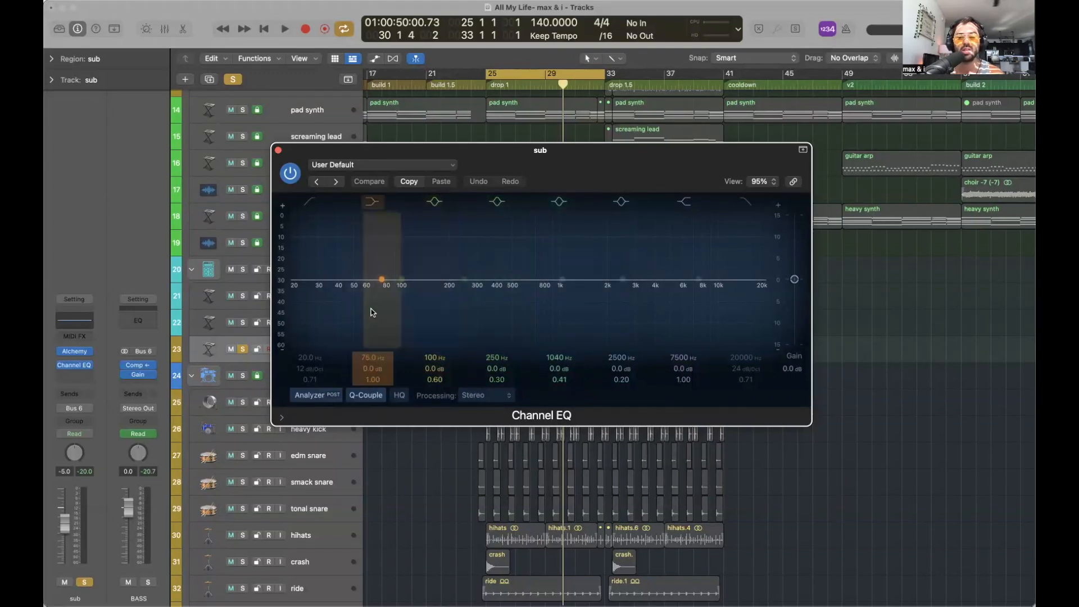
{"action": "left_click", "coordinate": [277, 150]}
{"action": "scroll", "coordinate": [417, 331], "scroll_direction": "down", "scroll_amount": 1}
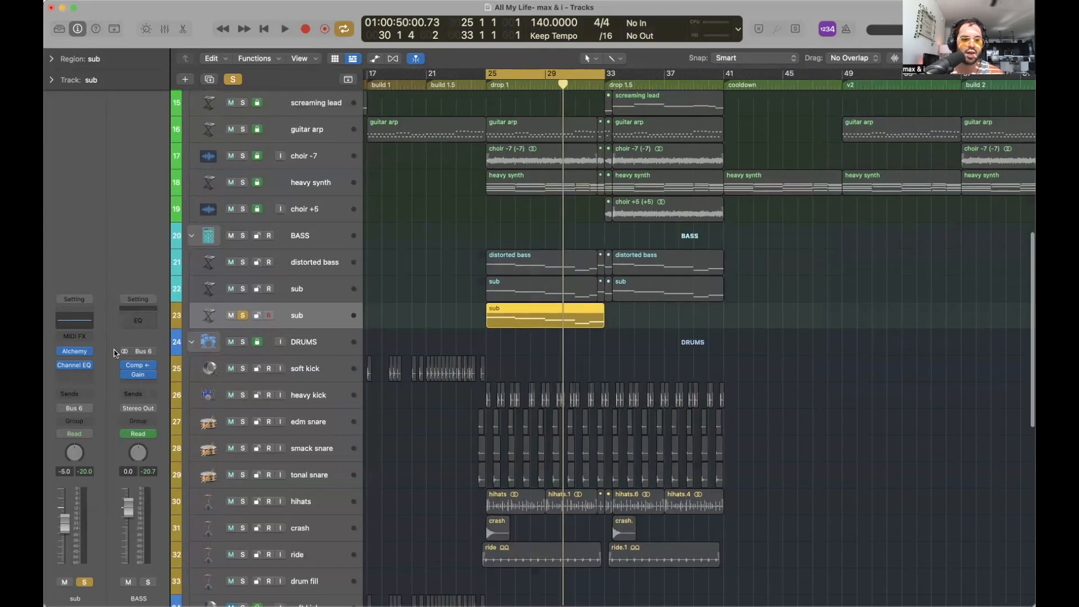
Reopen the Channel EQ and transpose all five notes of the track 23 sub region back down one octave
{"action": "left_click", "coordinate": [87, 366]}
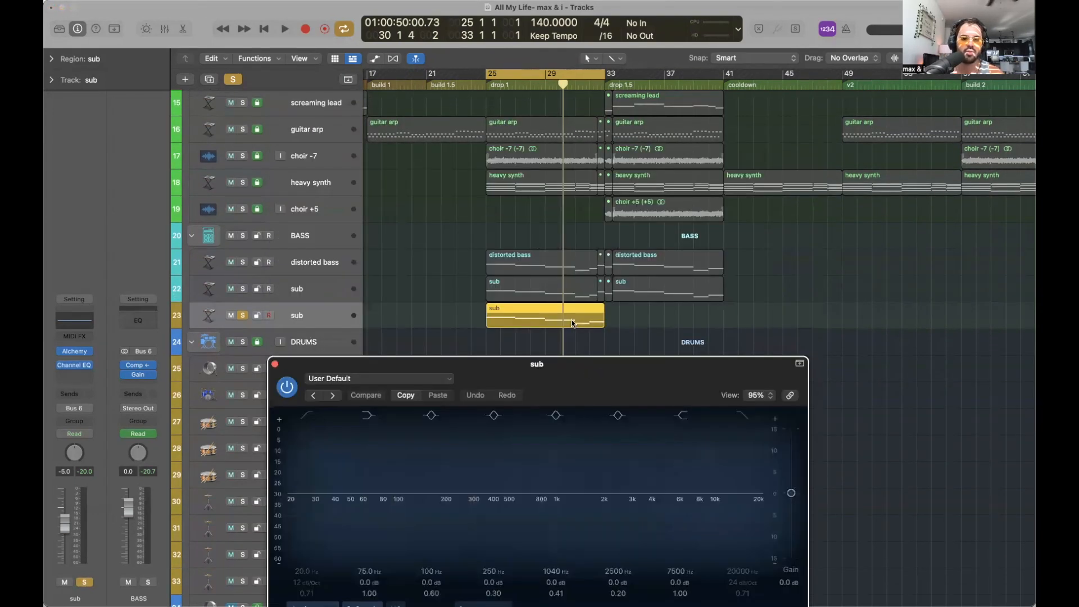
{"action": "double_click", "coordinate": [573, 323]}
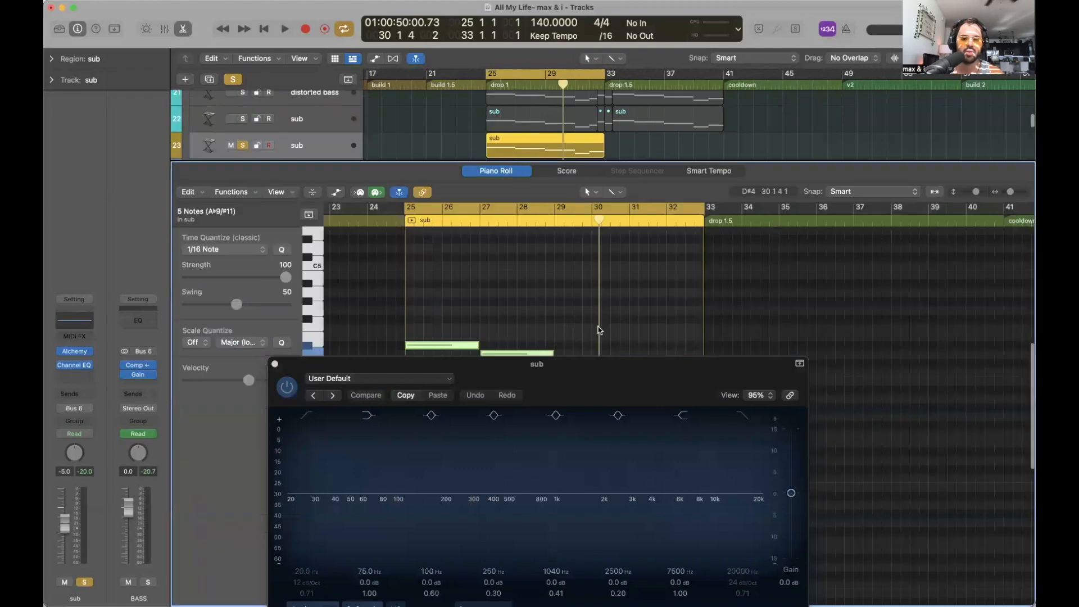
{"action": "left_click_drag", "start_coordinate": [733, 346], "coordinate": [443, 262]}
{"action": "key", "text": "Delete"}
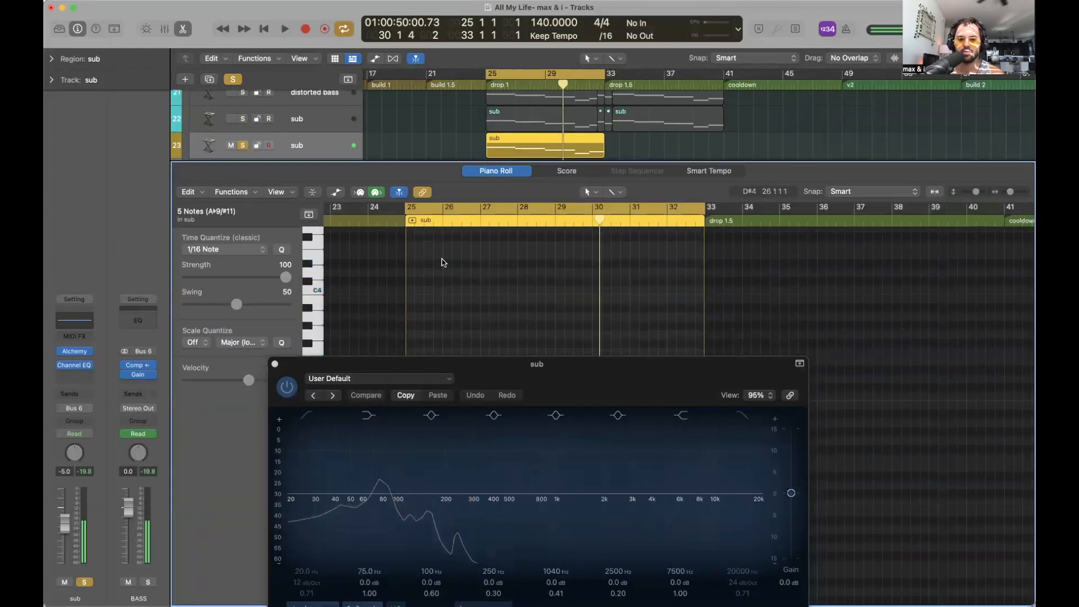
{"action": "key", "text": "e"}
Play the lowered sub region while examining its low frequencies in the Channel EQ analyzer
{"action": "left_click_drag", "start_coordinate": [538, 364], "coordinate": [562, 203]}
{"action": "key", "text": "space"}
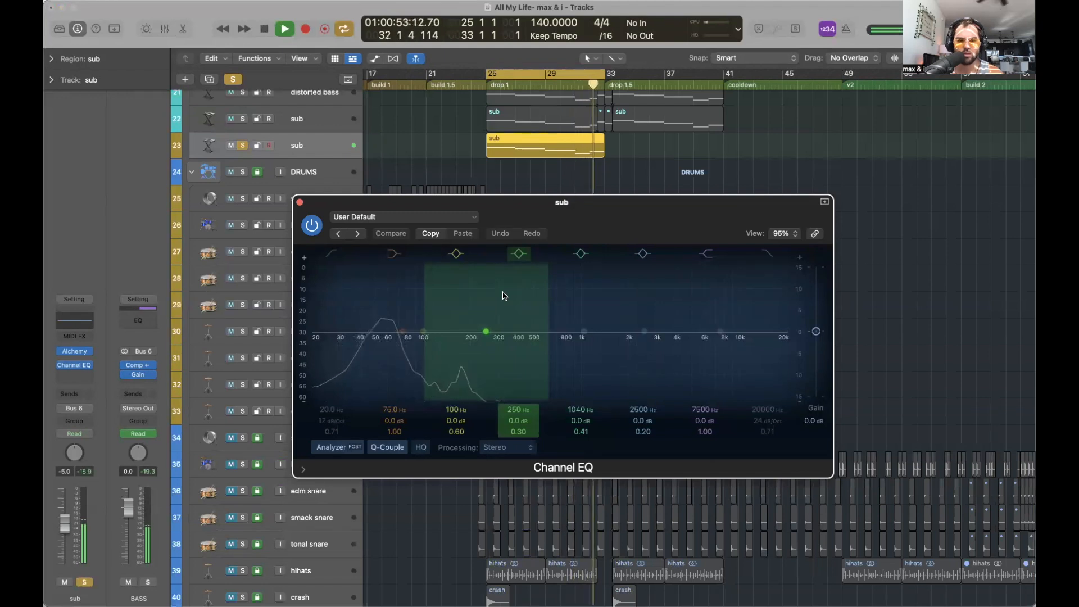
{"action": "key", "text": "space"}
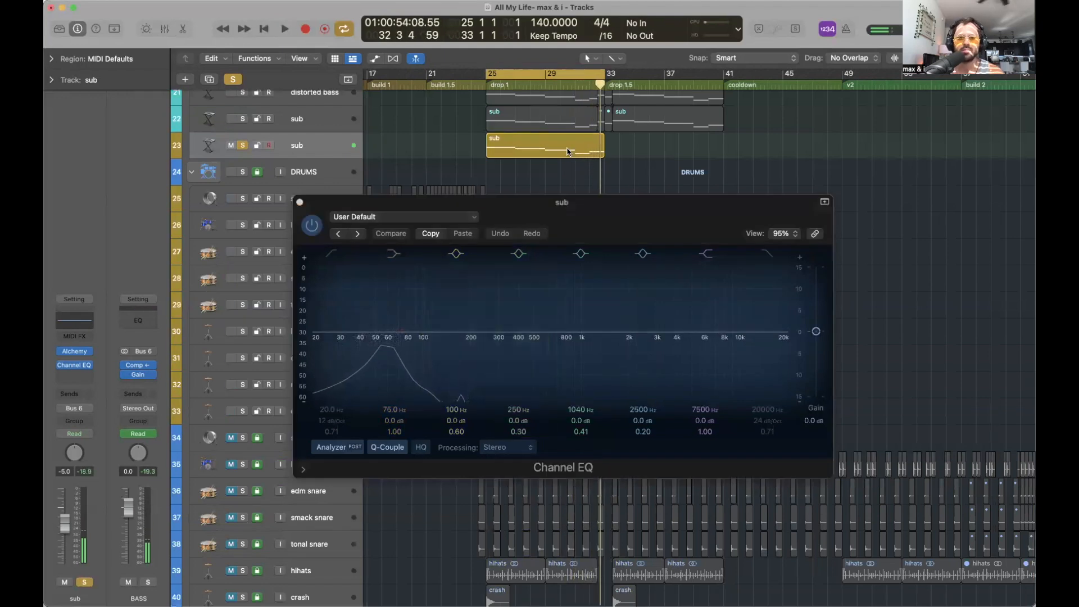
Close the Channel EQ and transpose only the bar 31 note of the track 23 sub region up one octave to G#3
{"action": "double_click", "coordinate": [562, 151]}
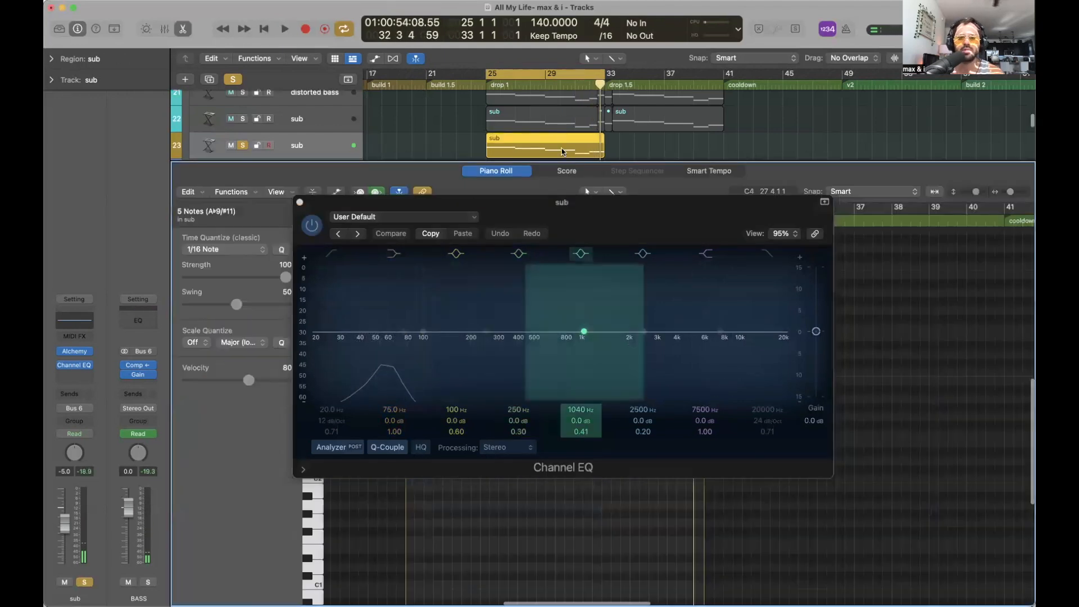
{"action": "left_click", "coordinate": [300, 202]}
{"action": "left_click", "coordinate": [630, 375]}
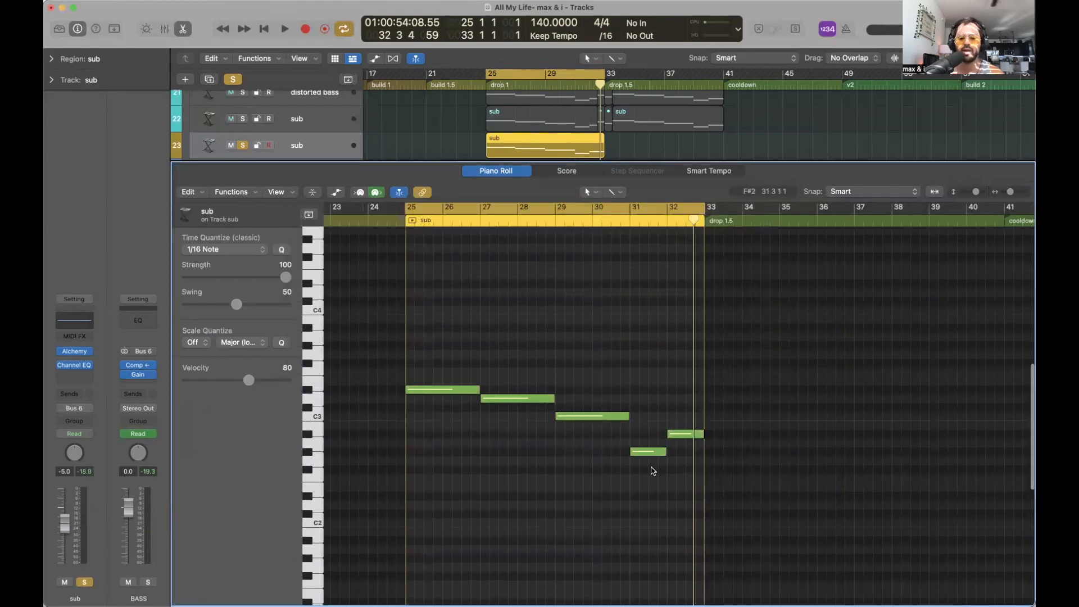
{"action": "left_click", "coordinate": [652, 451]}
{"action": "key", "text": "alt+shift+Up"}
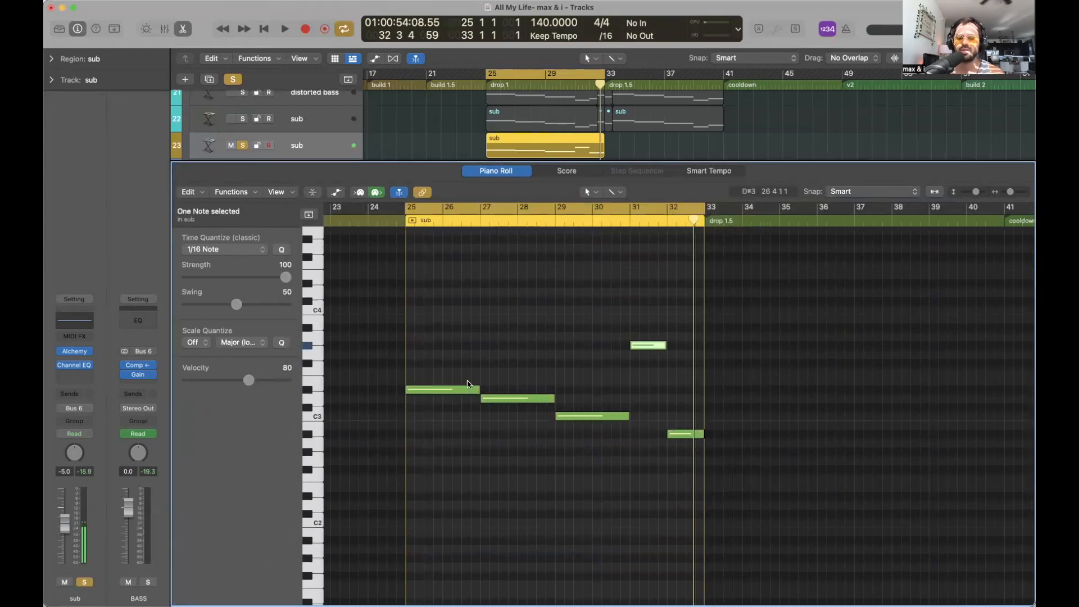
{"action": "left_click", "coordinate": [636, 392]}
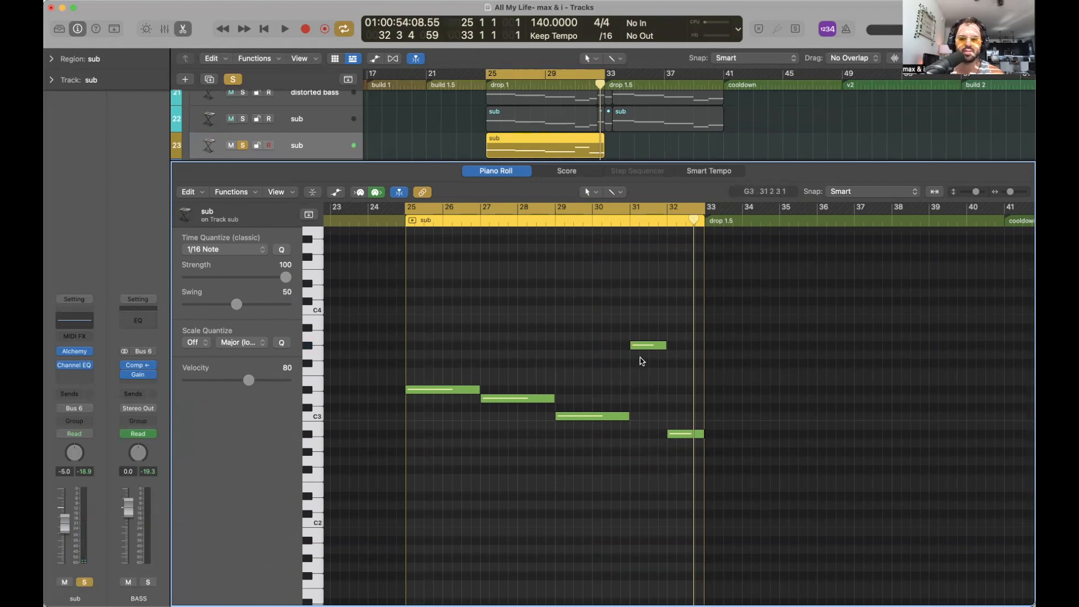
Play the sub region with the raised bar 31 note while examining the Channel EQ analyzer, and close the plug-in
{"action": "left_click", "coordinate": [79, 366]}
{"action": "key", "text": "space"}
{"action": "mouse_move", "coordinate": [601, 218]}
{"action": "left_mouse_down"}
{"action": "mouse_move", "coordinate": [554, 299]}
{"action": "mouse_move", "coordinate": [609, 207]}
{"action": "left_mouse_up"}
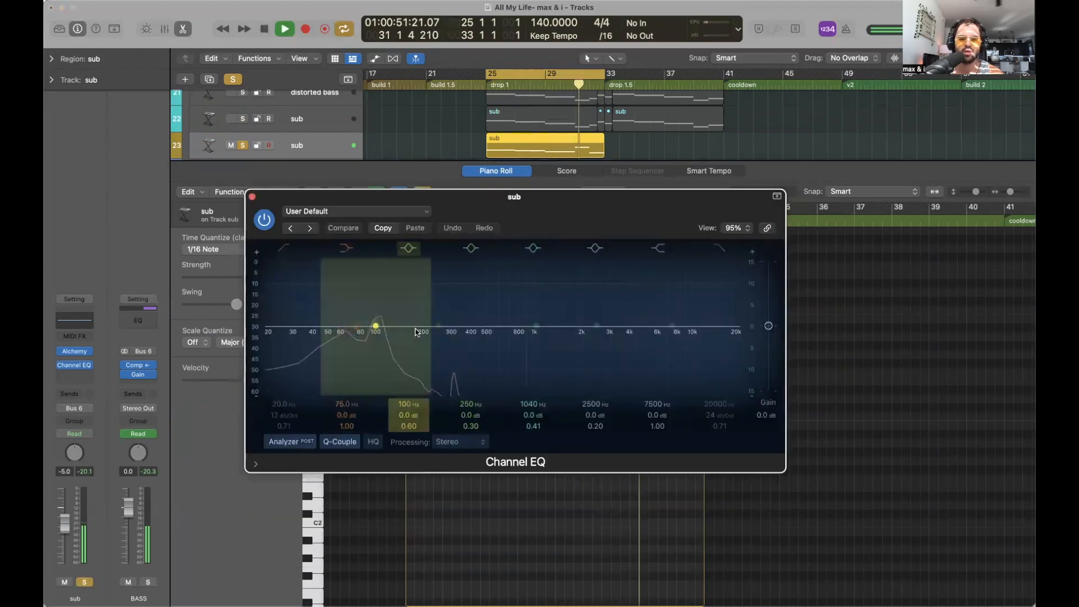
{"action": "key", "text": "space"}
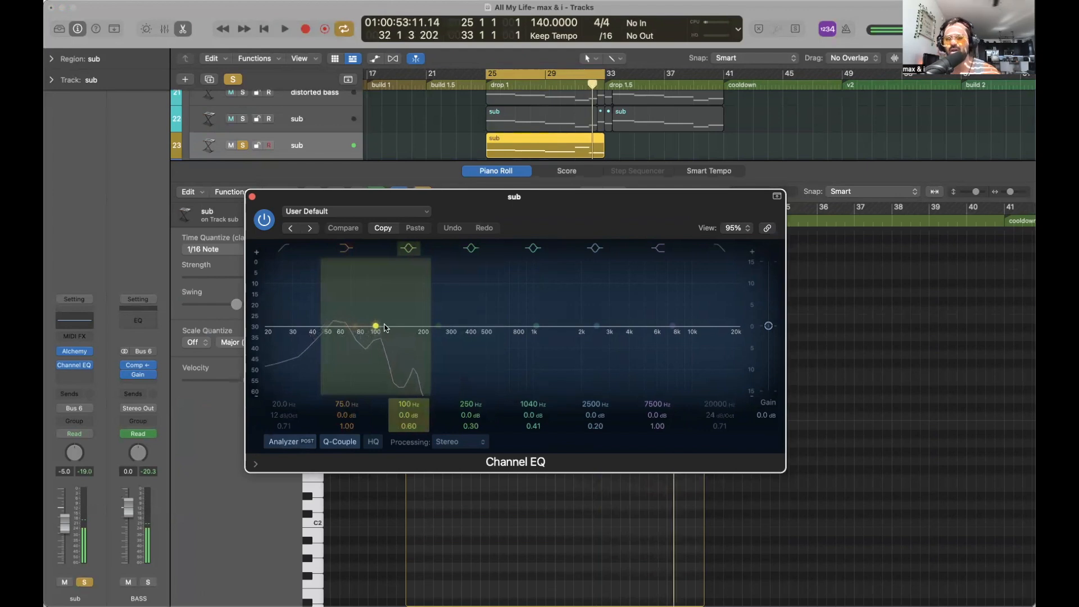
{"action": "left_click", "coordinate": [252, 197]}
Transpose the bar 31 note back down one octave to G#2, and close the Piano Roll
{"action": "left_click", "coordinate": [608, 478]}
{"action": "left_click", "coordinate": [649, 345]}
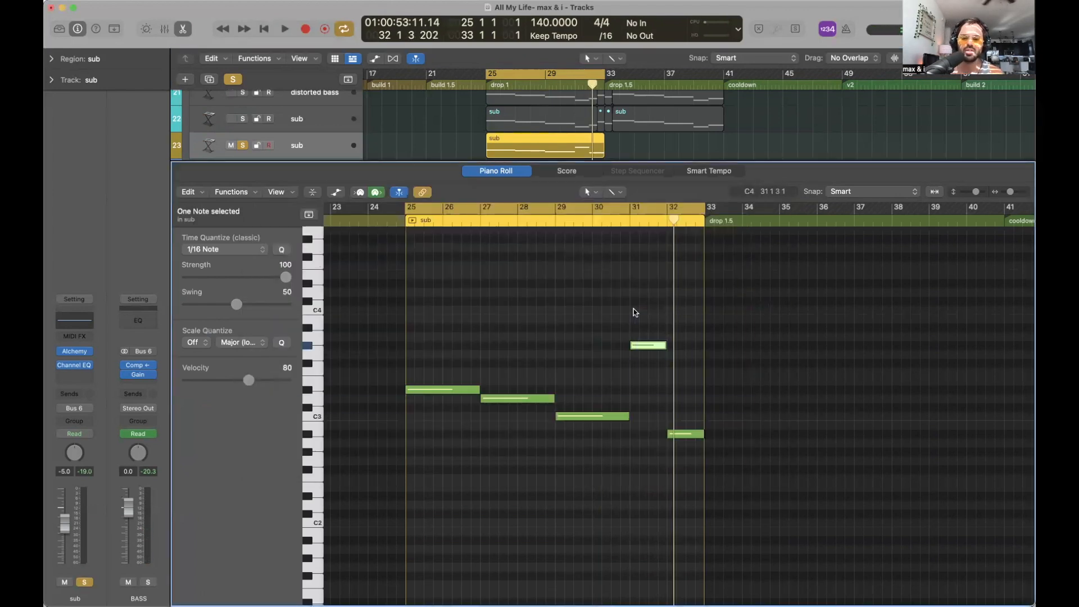
{"action": "key", "text": "shift+alt+Down"}
{"action": "left_click", "coordinate": [600, 383]}
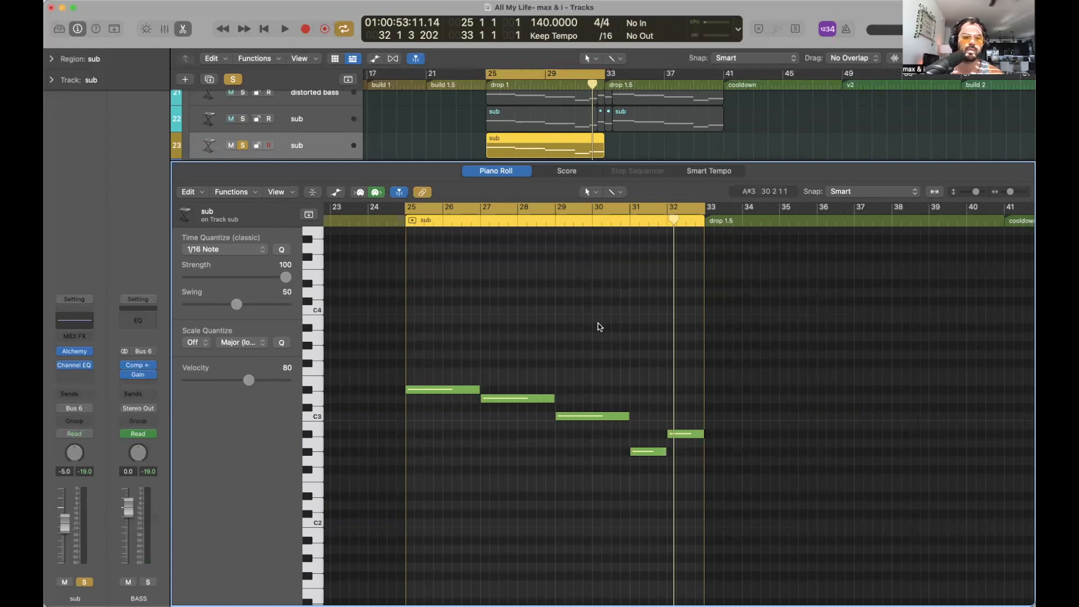
{"action": "key", "text": "p"}
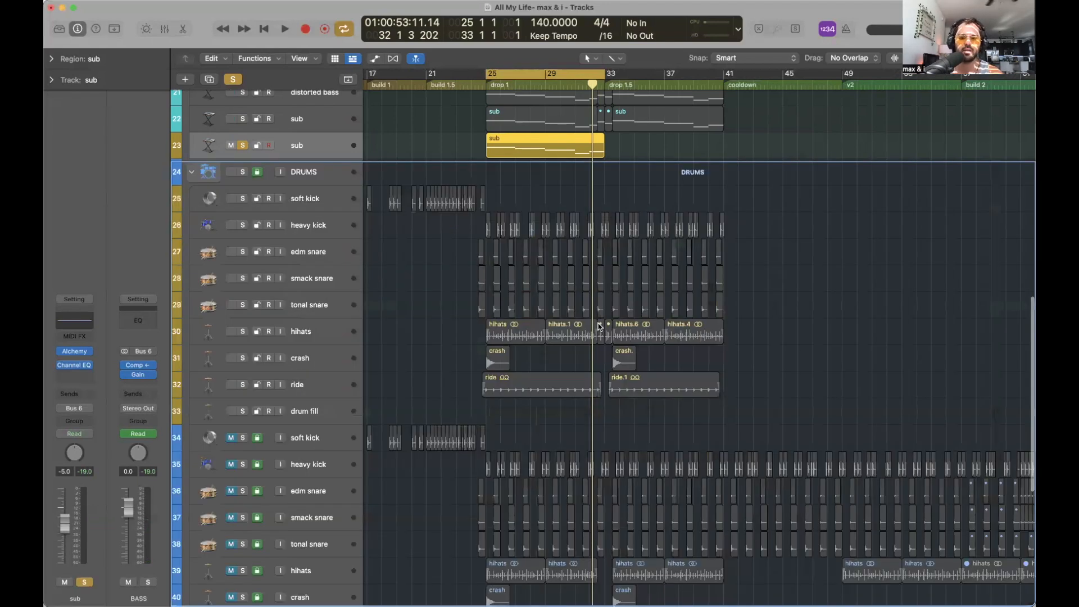
Repeat the track 23 sub region once so the copy fills drop 1.5 from bar 33 to bar 41
{"action": "scroll", "coordinate": [651, 309], "scroll_direction": "up", "scroll_amount": 6}
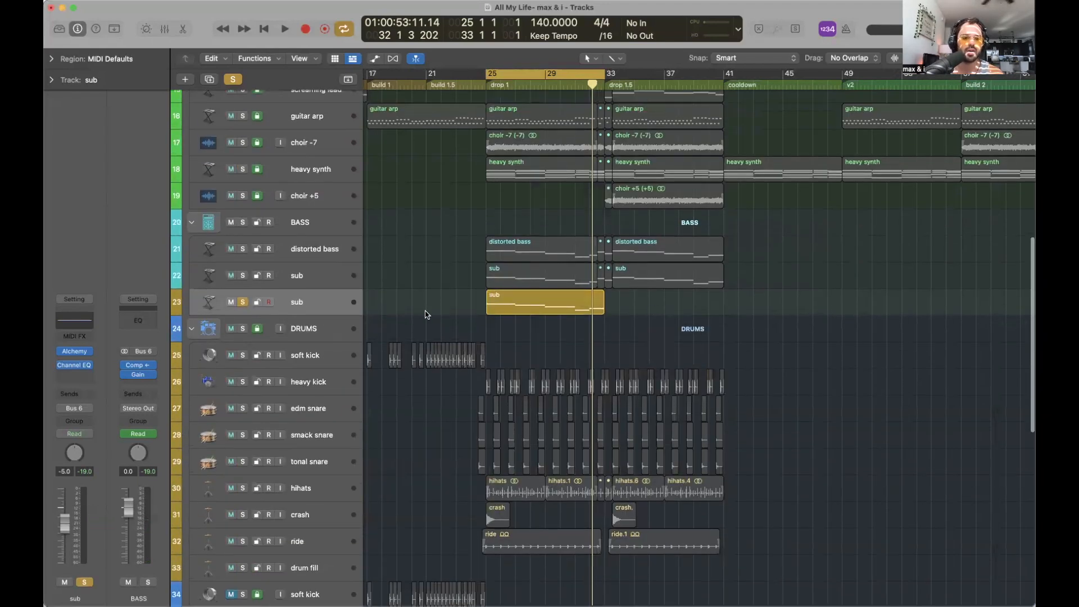
{"action": "scroll", "coordinate": [415, 312], "scroll_direction": "up", "scroll_amount": 2}
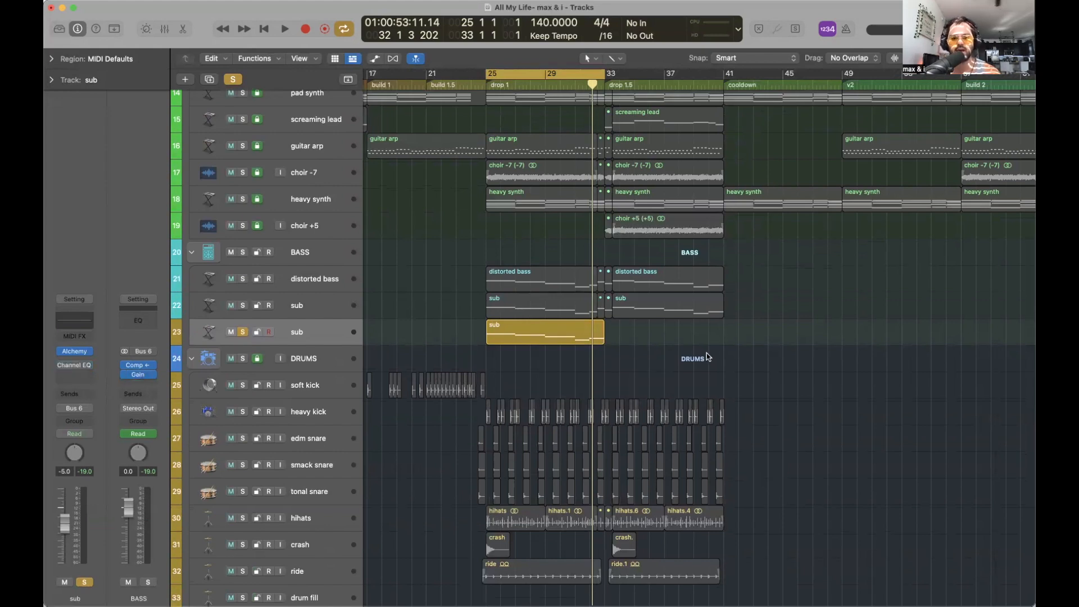
{"action": "left_click", "coordinate": [557, 337]}
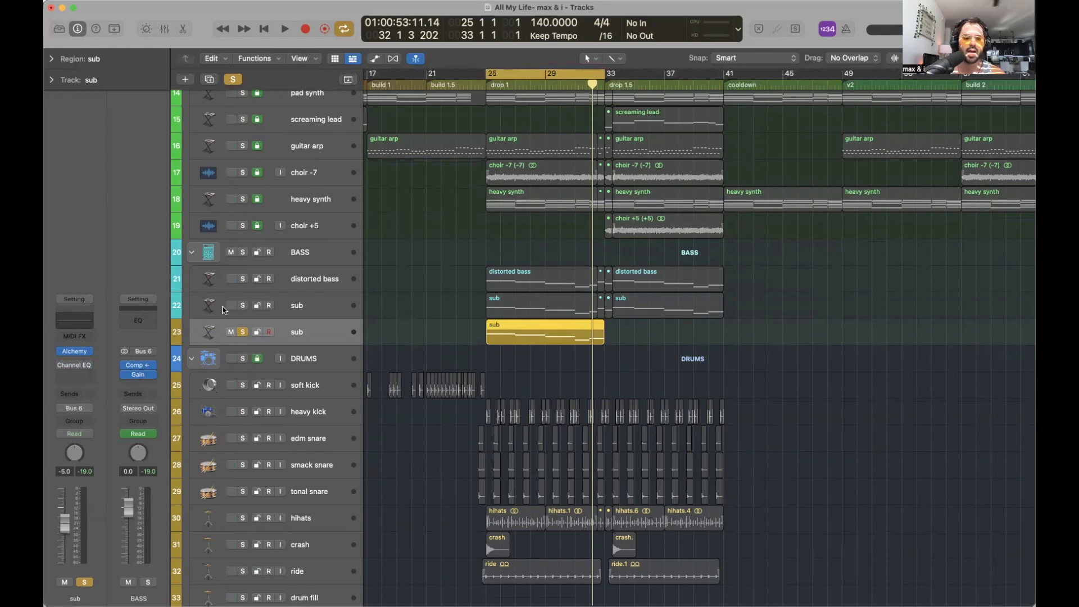
{"action": "key", "text": "super+r"}
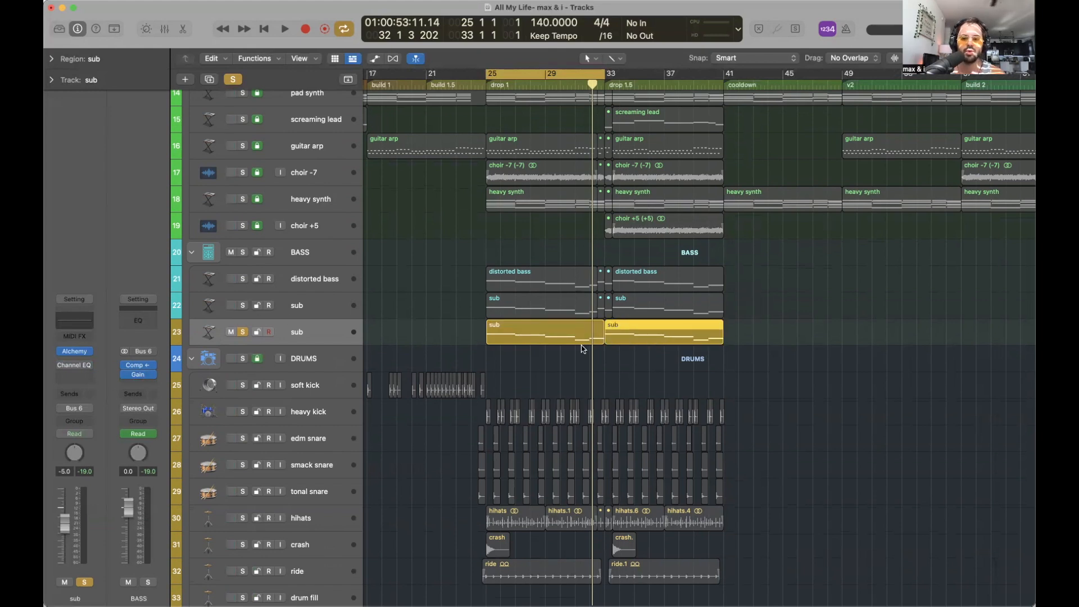
Deselect the regions and extend the end of the cycle range to bar 41
{"action": "left_click", "coordinate": [676, 370]}
{"action": "left_click_drag", "start_coordinate": [606, 74], "coordinate": [718, 78]}
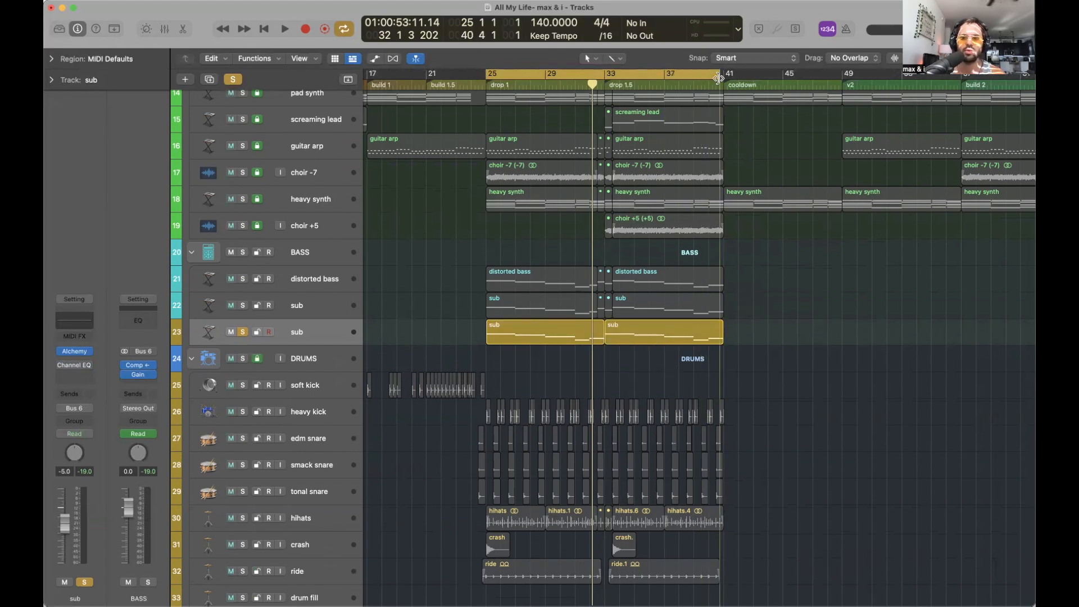
{"action": "scroll", "coordinate": [761, 306], "scroll_direction": "up", "scroll_amount": 2}
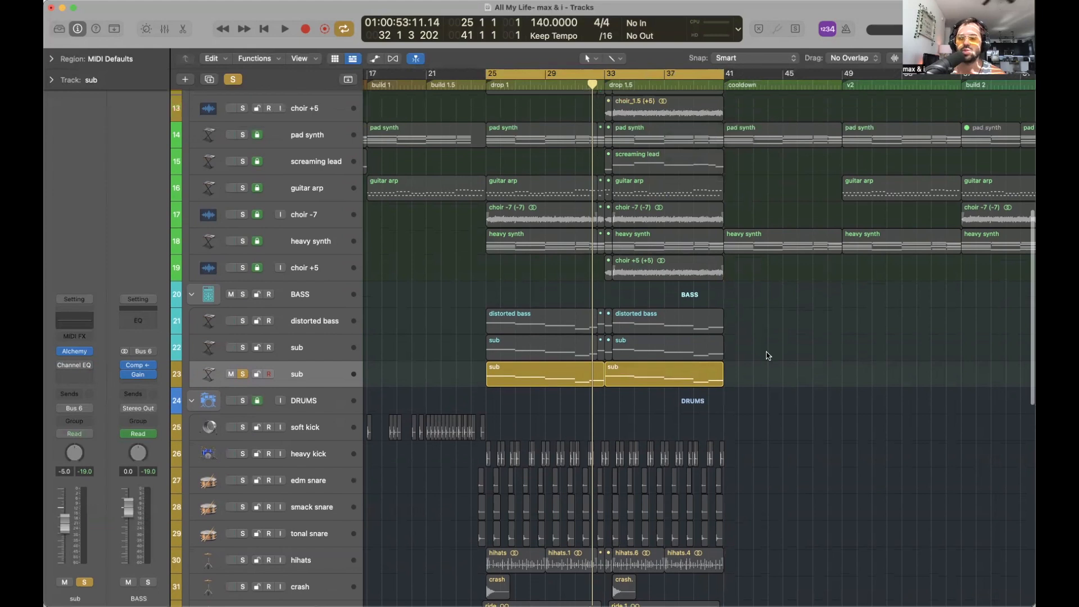
Solo the original sub on track 22 briefly, and solo the original distorted bass on track 21 with its regions deselected
{"action": "left_click", "coordinate": [243, 348]}
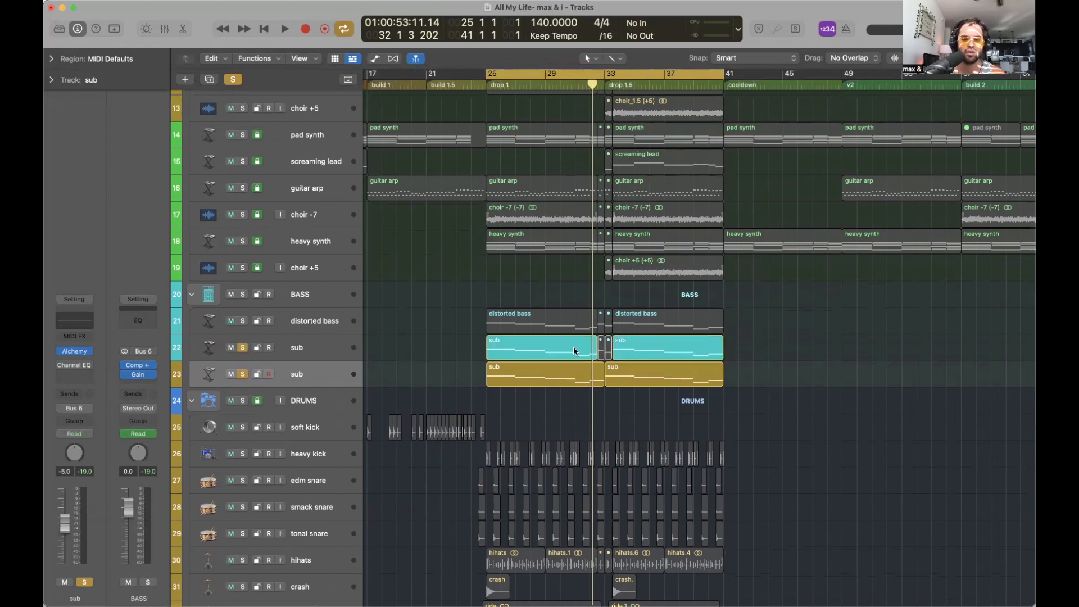
{"action": "left_click", "coordinate": [242, 348]}
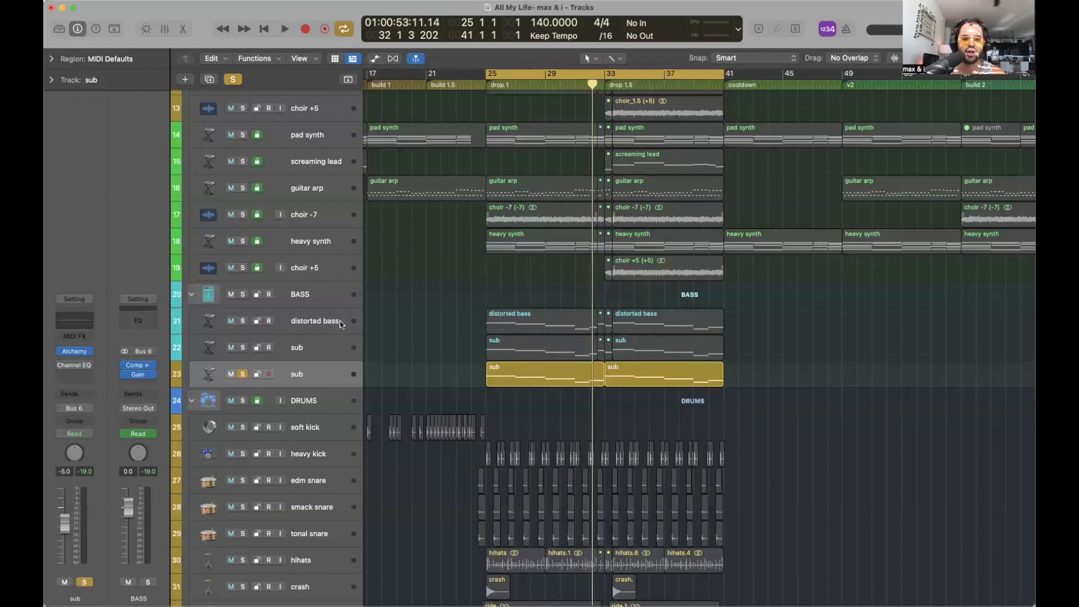
{"action": "left_click", "coordinate": [355, 321]}
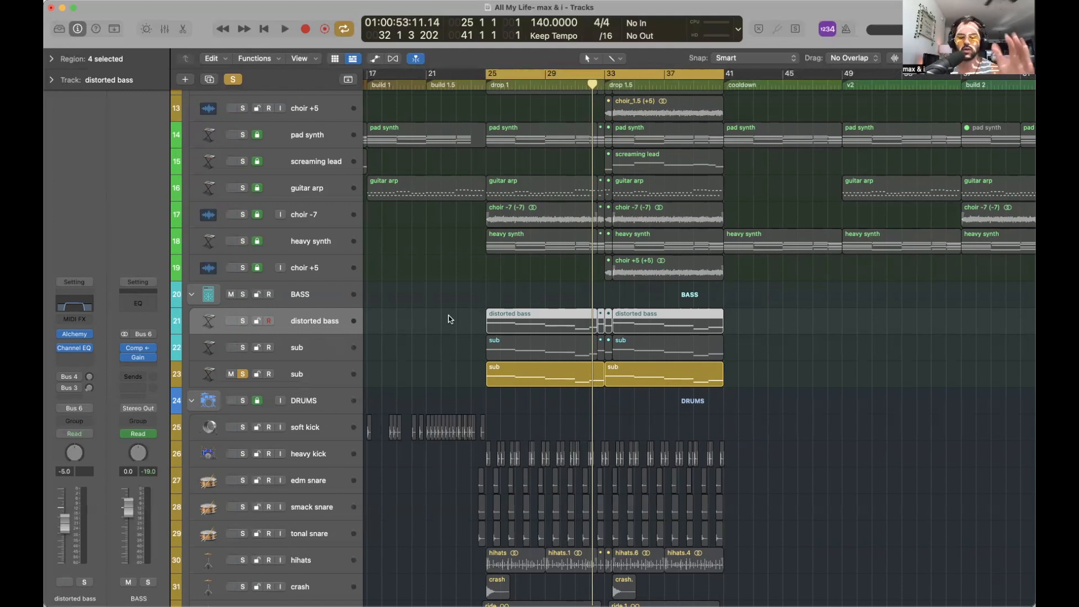
{"action": "left_click", "coordinate": [433, 364]}
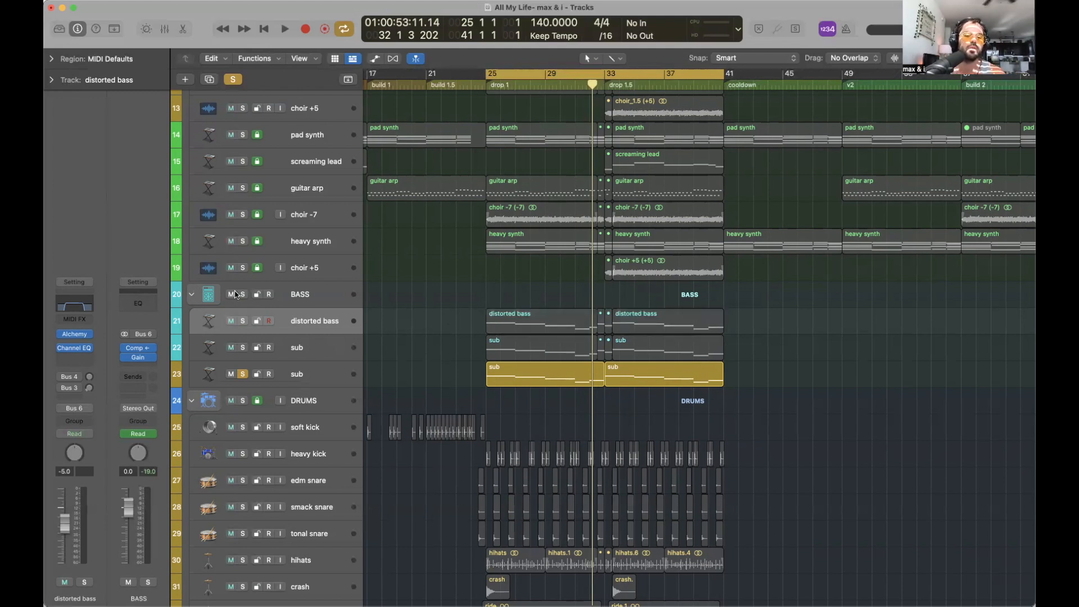
{"action": "left_click", "coordinate": [244, 321]}
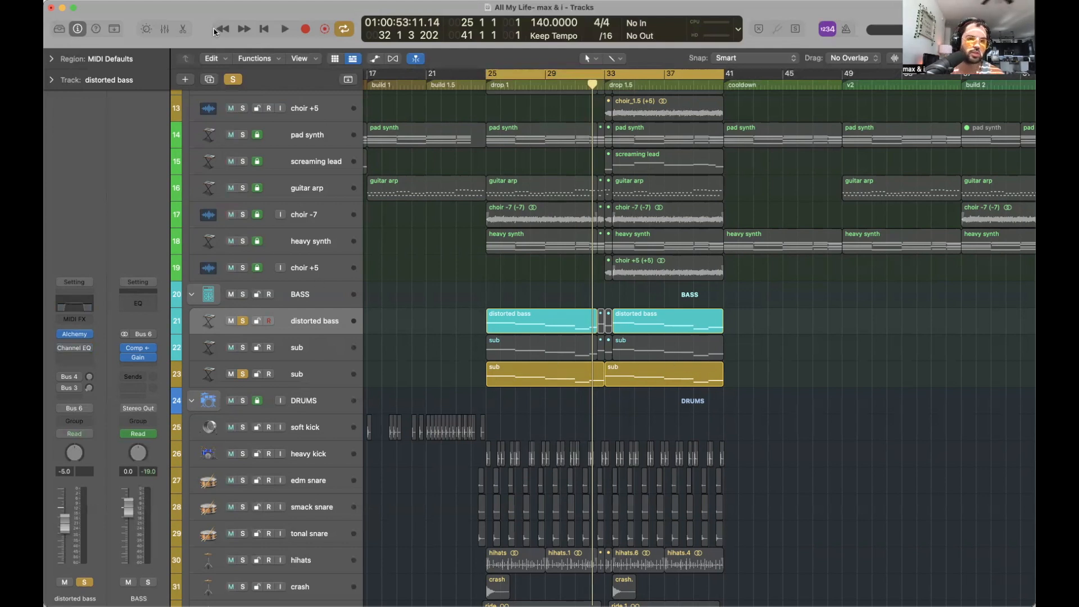
Duplicate the distorted bass track with its settings, and color the new track 22 gold
{"action": "left_click", "coordinate": [211, 80]}
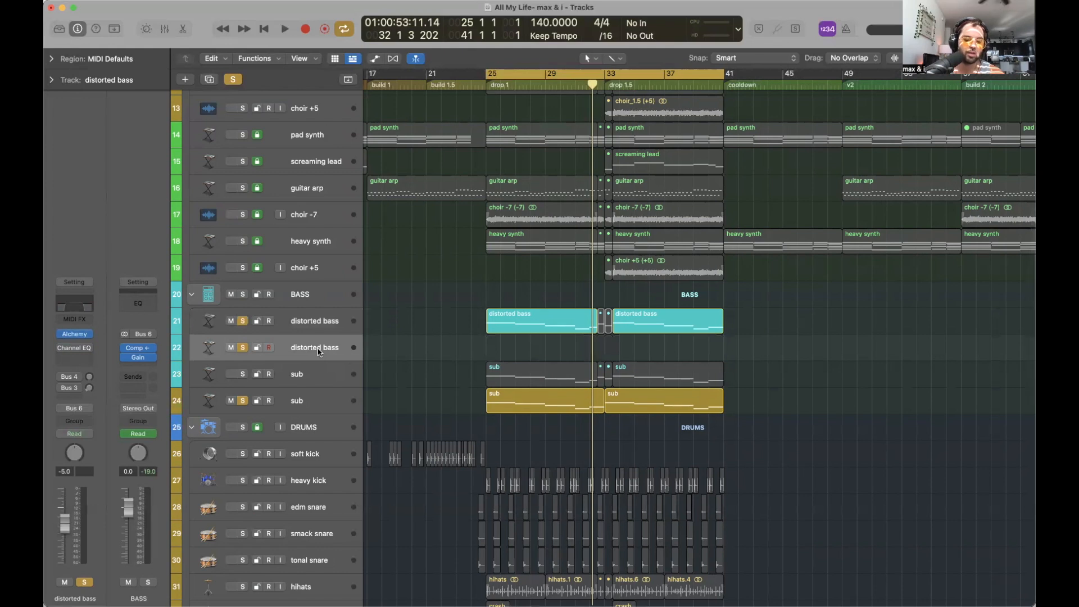
{"action": "key", "text": "alt+c"}
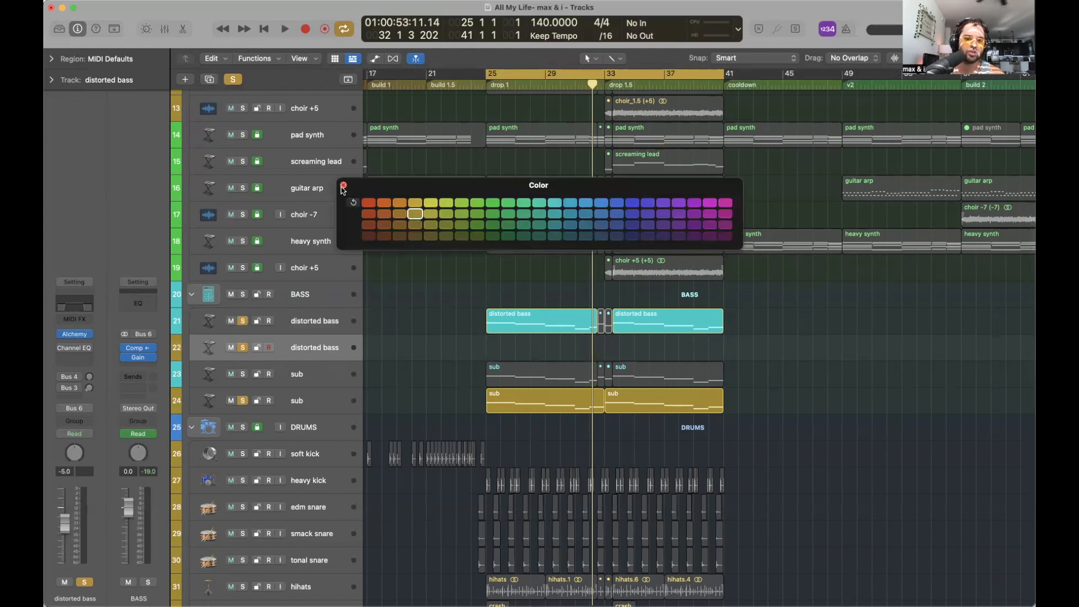
{"action": "left_click", "coordinate": [343, 186]}
Copy the two gold sub regions onto the new distorted bass track, and name the bass regions by their tracks
{"action": "scroll", "coordinate": [465, 361], "scroll_direction": "down", "scroll_amount": 2}
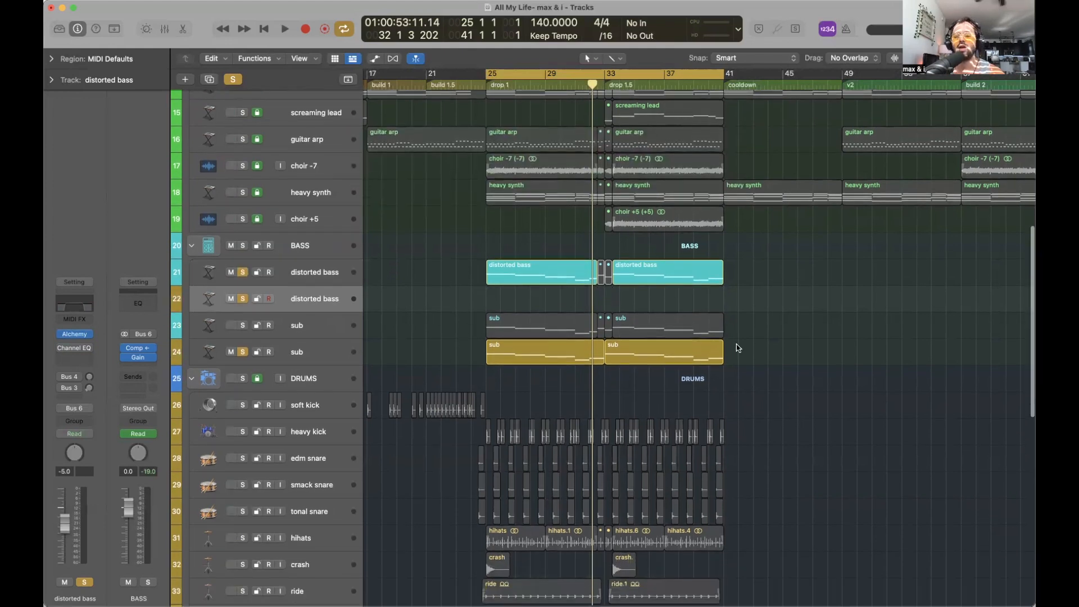
{"action": "left_click_drag", "start_coordinate": [746, 349], "coordinate": [514, 303]}
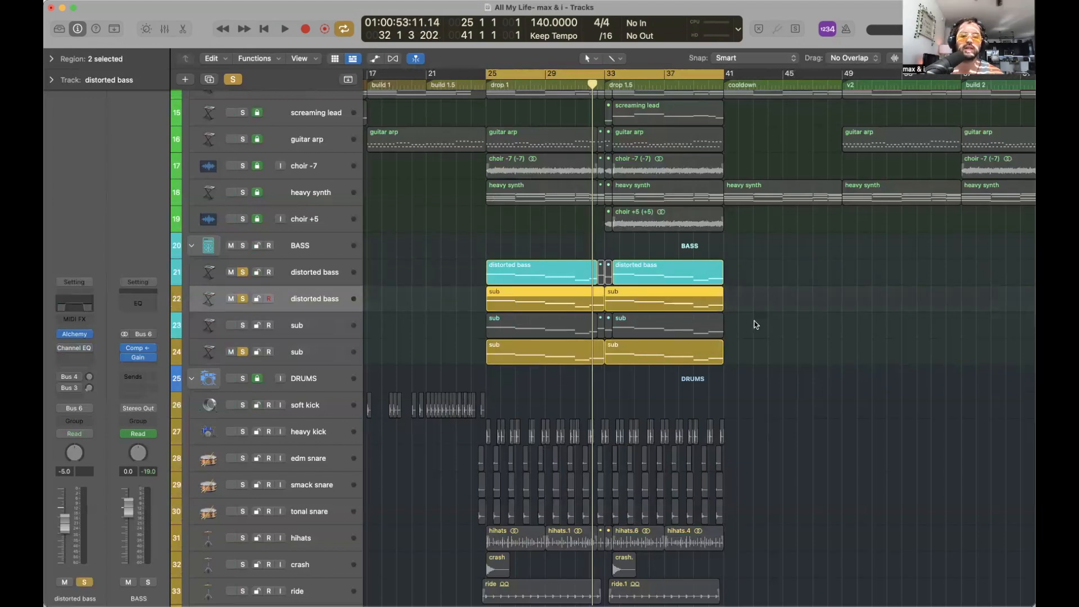
{"action": "left_click_drag", "start_coordinate": [752, 354], "coordinate": [546, 266]}
{"action": "right_click", "coordinate": [544, 264]}
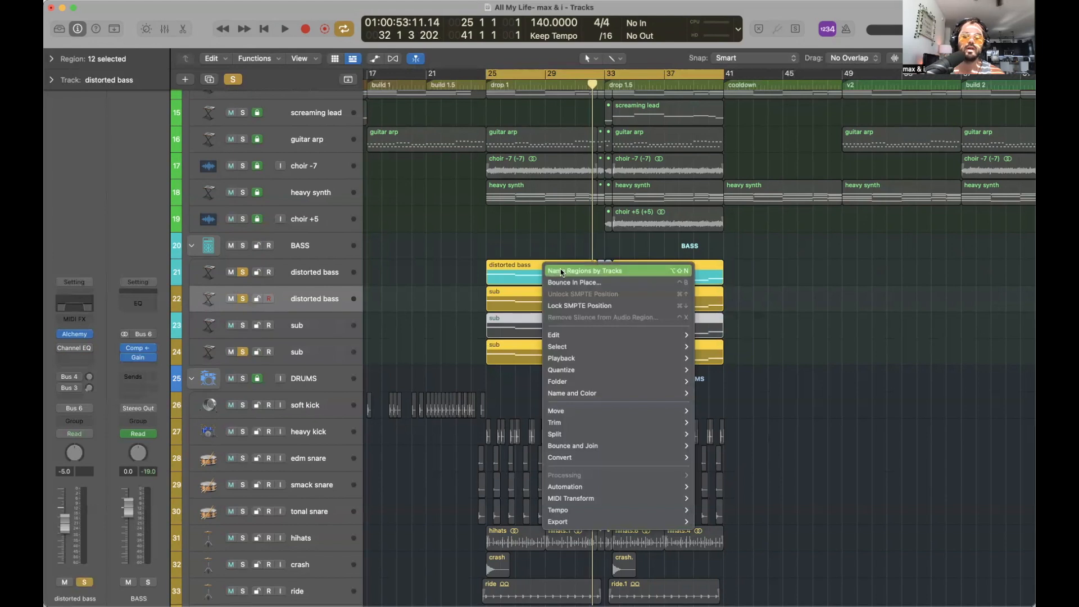
{"action": "left_click", "coordinate": [560, 269]}
{"action": "left_click", "coordinate": [411, 282]}
Unsolo the original distorted bass and the gold sub, and remove the Bus 4 and Bus 3 sends from the new distorted bass
{"action": "left_click", "coordinate": [242, 272]}
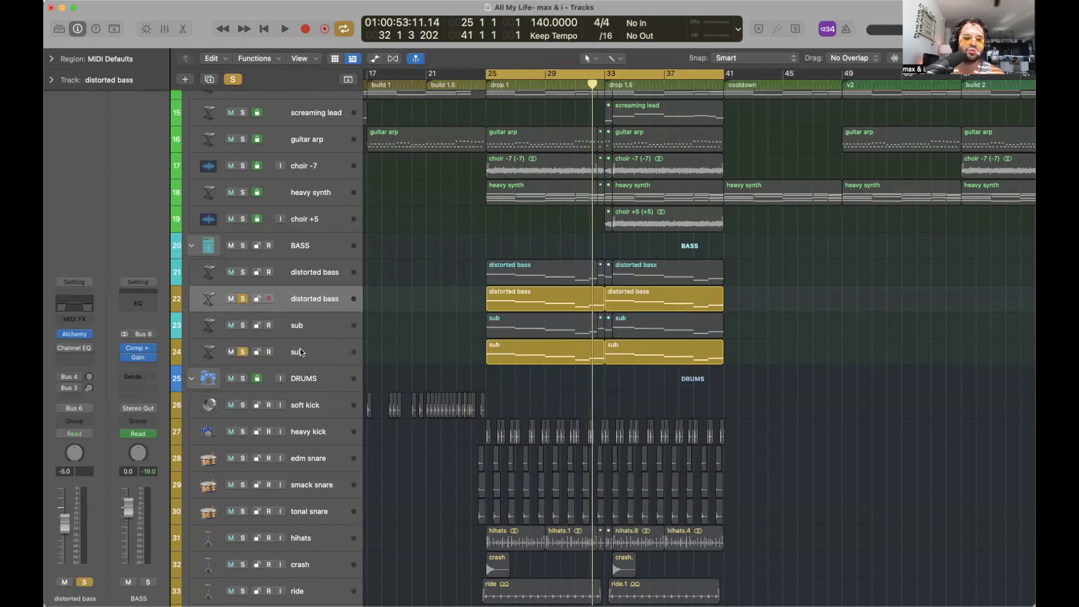
{"action": "left_click", "coordinate": [243, 352]}
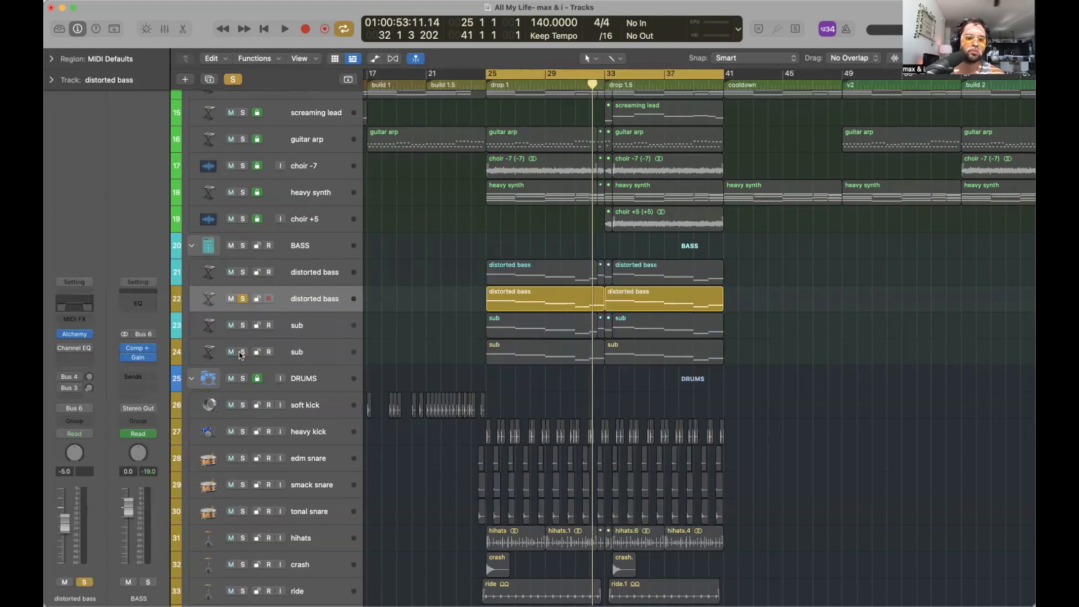
{"action": "left_click", "coordinate": [69, 377]}
{"action": "left_click", "coordinate": [107, 452]}
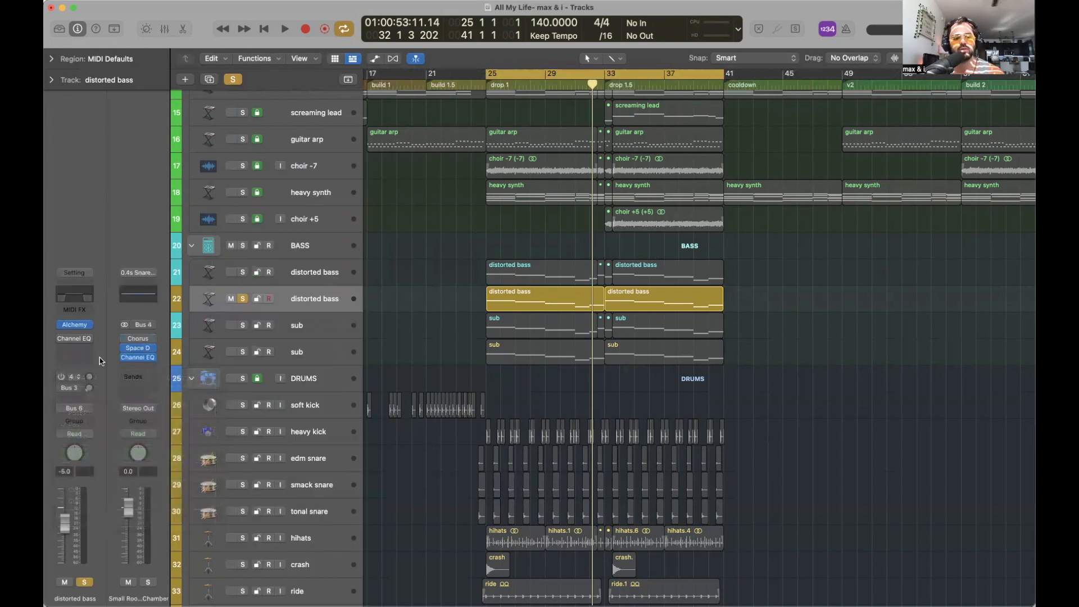
{"action": "left_click", "coordinate": [81, 388]}
{"action": "left_click", "coordinate": [102, 467]}
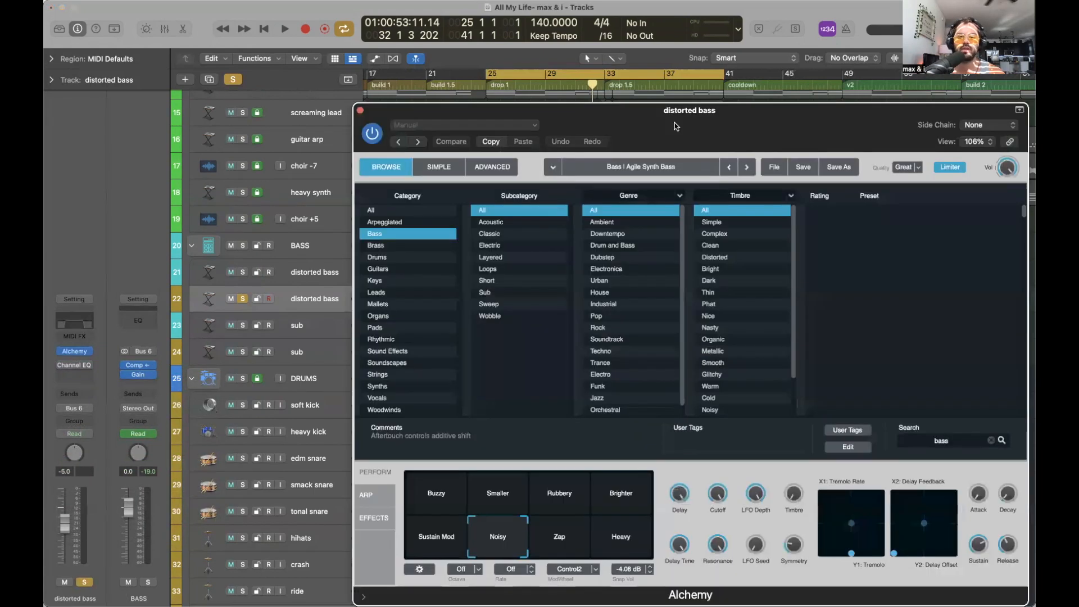
Examine the new distorted bass's Alchemy patch, Agile Synth Bass, in the advanced view, and close the plug-in
{"action": "left_click_drag", "start_coordinate": [667, 112], "coordinate": [518, 73]}
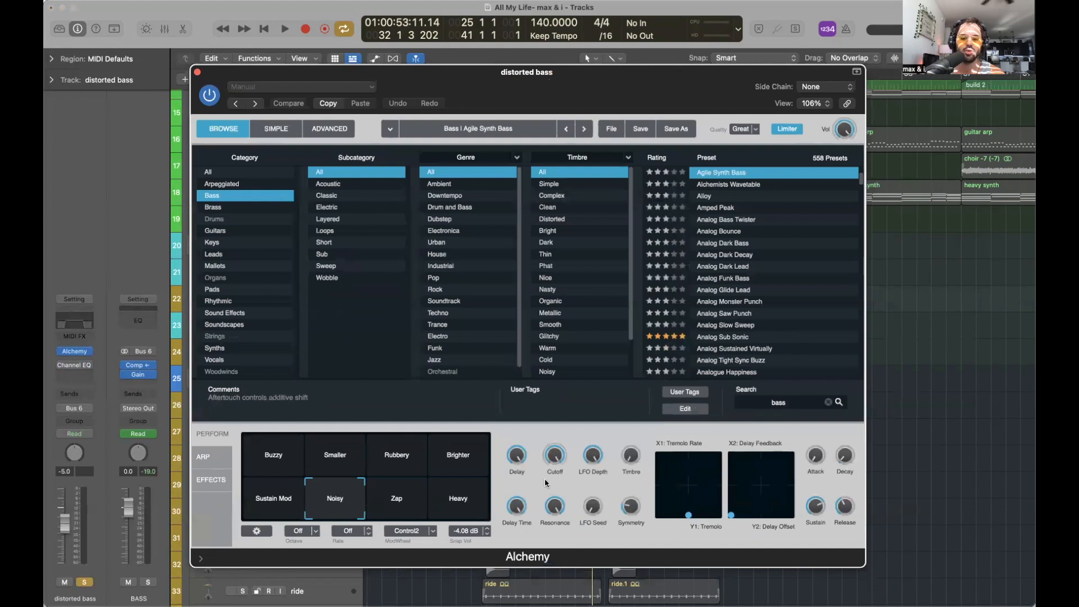
{"action": "left_click", "coordinate": [326, 130]}
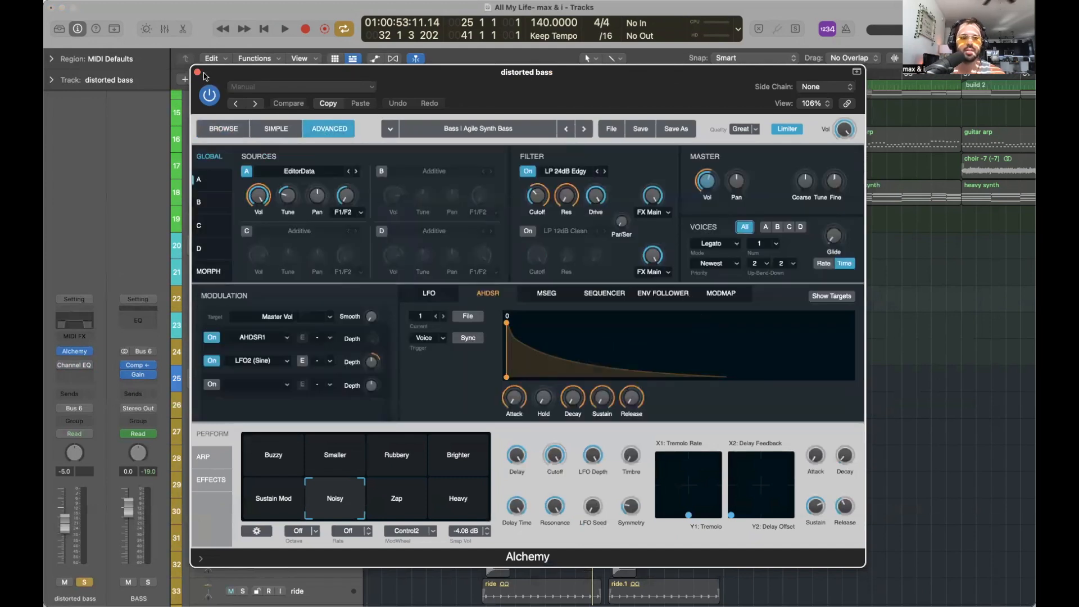
{"action": "left_click", "coordinate": [197, 73]}
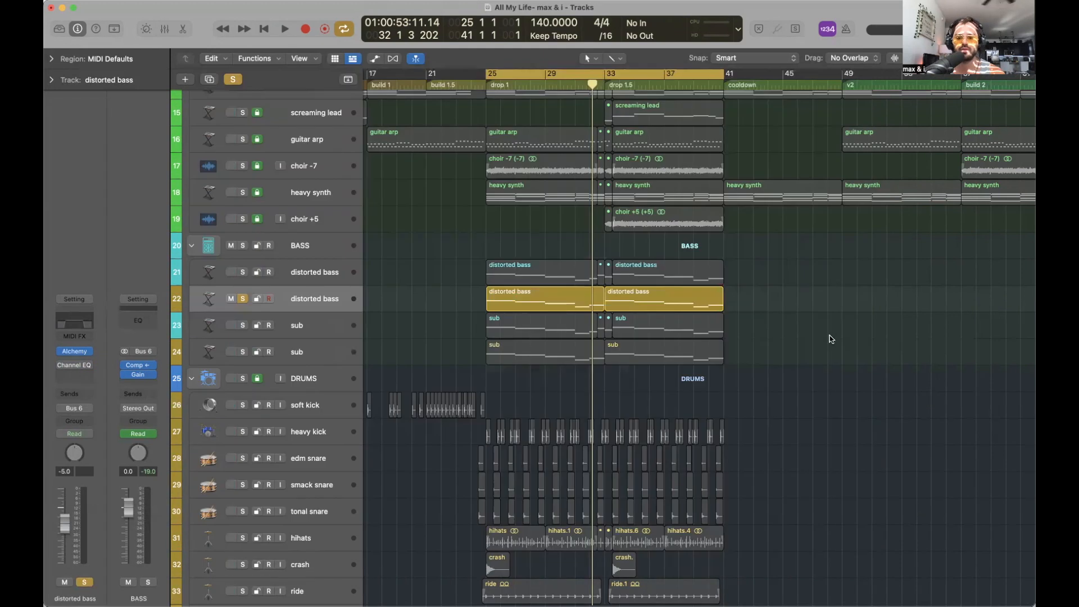
Play the soloed new distorted bass from the start of drop 1, and stop playback after about four bars
{"action": "scroll", "coordinate": [830, 337], "scroll_direction": "up", "scroll_amount": 2}
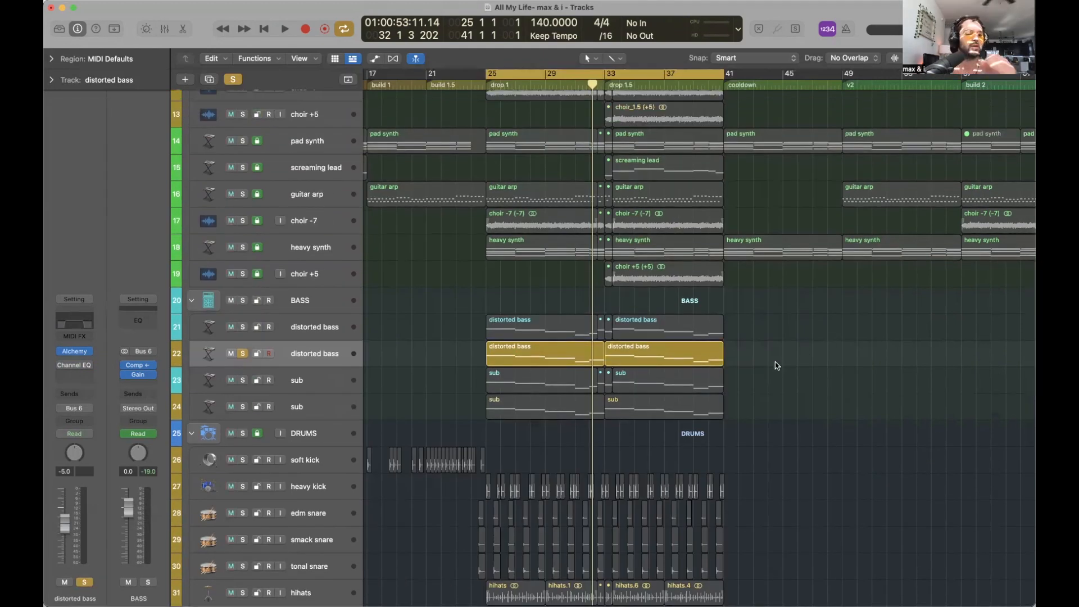
{"action": "scroll", "coordinate": [804, 386], "scroll_direction": "down", "scroll_amount": 1}
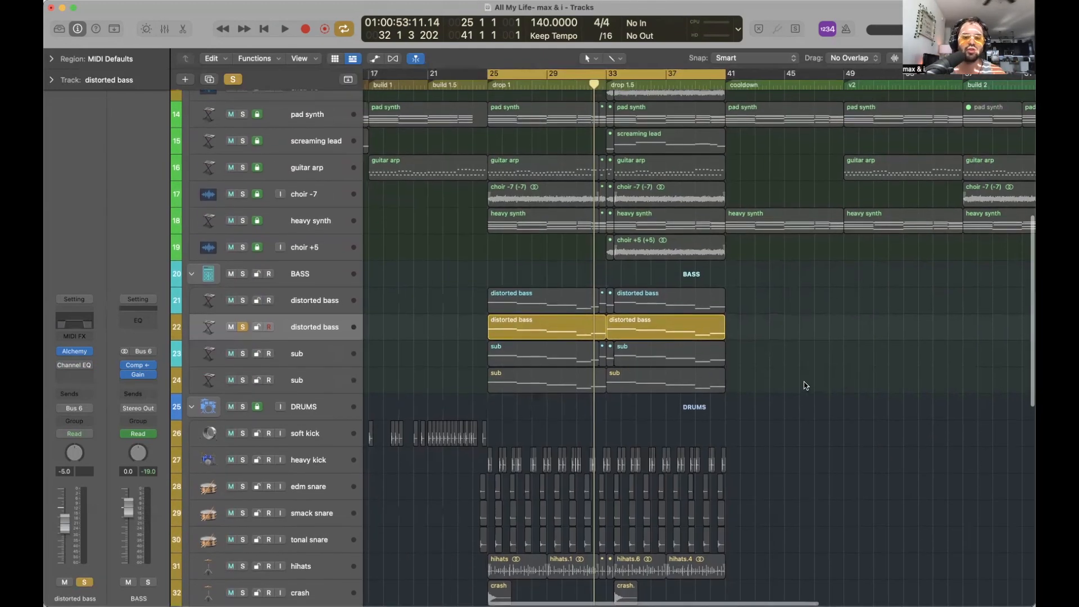
{"action": "scroll", "coordinate": [806, 385], "scroll_direction": "up", "scroll_amount": 1}
{"action": "key", "text": "space"}
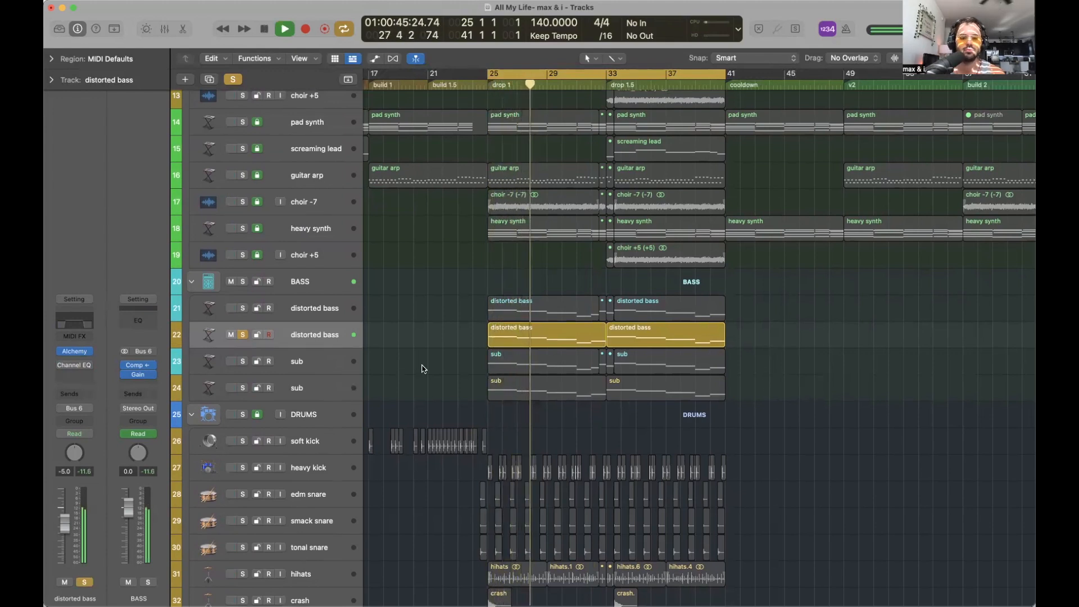
{"action": "scroll", "coordinate": [448, 354], "scroll_direction": "up", "scroll_amount": 3}
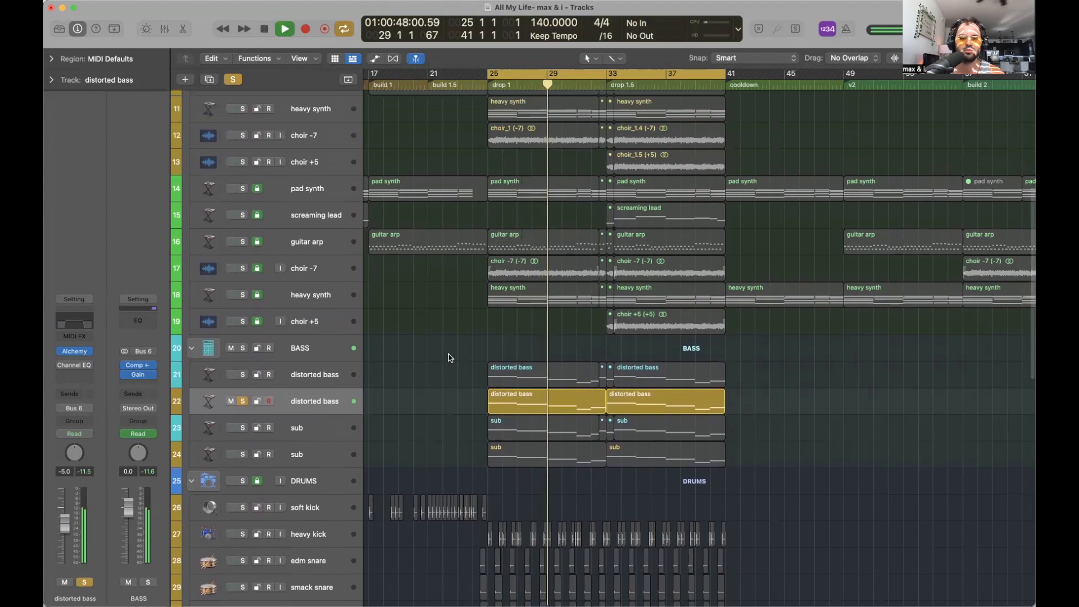
{"action": "key", "text": "space"}
{"action": "scroll", "coordinate": [449, 357], "scroll_direction": "down", "scroll_amount": 1}
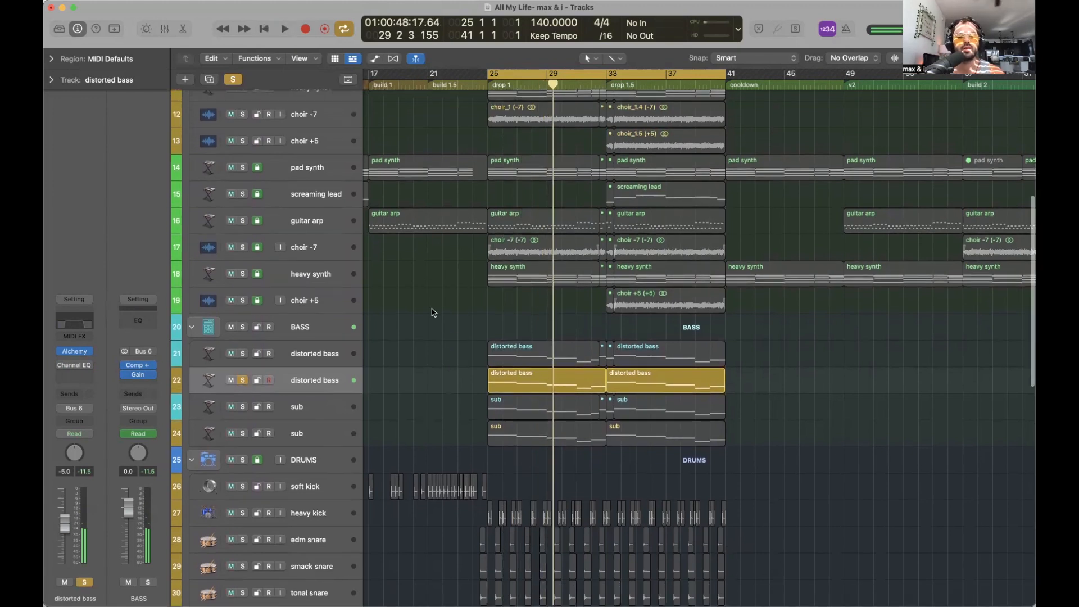
Solo the gold sub on track 24, play it while examining its Channel EQ analyzer, and close the plug-in
{"action": "left_click", "coordinate": [243, 434]}
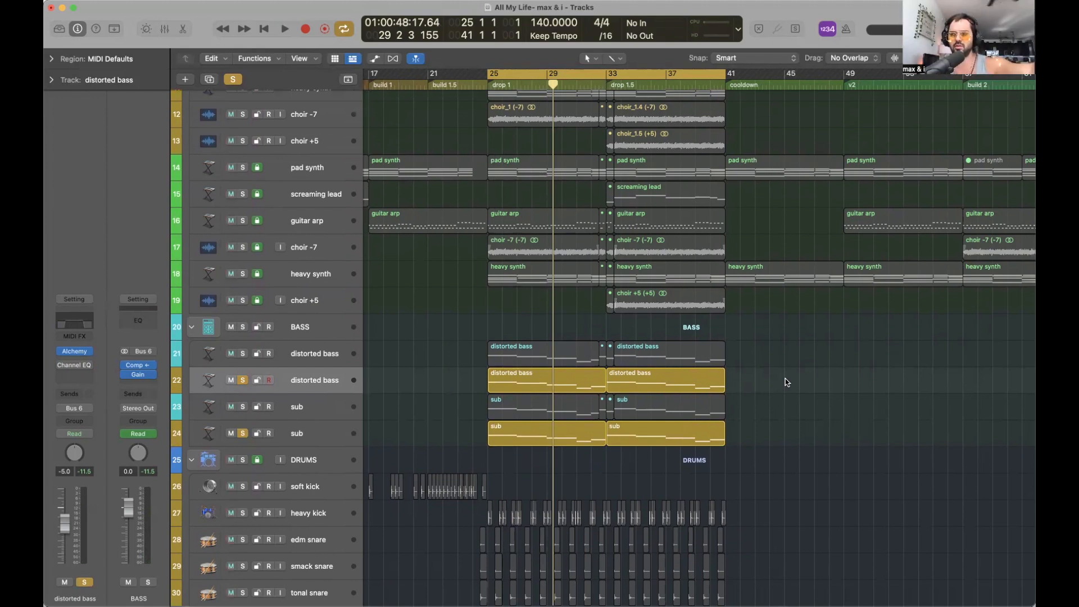
{"action": "left_click", "coordinate": [295, 424]}
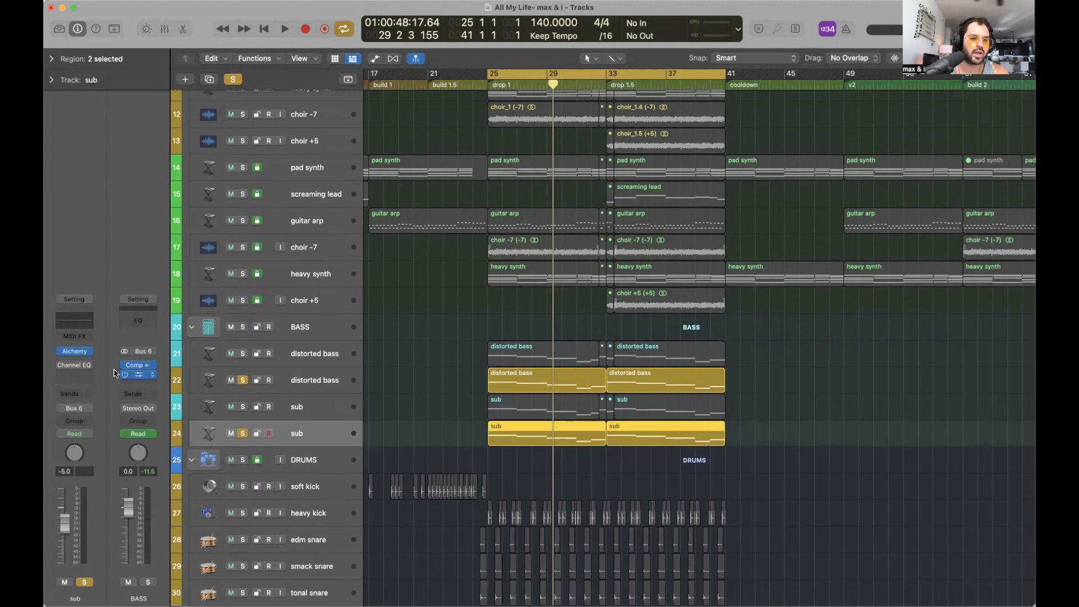
{"action": "left_click", "coordinate": [79, 366]}
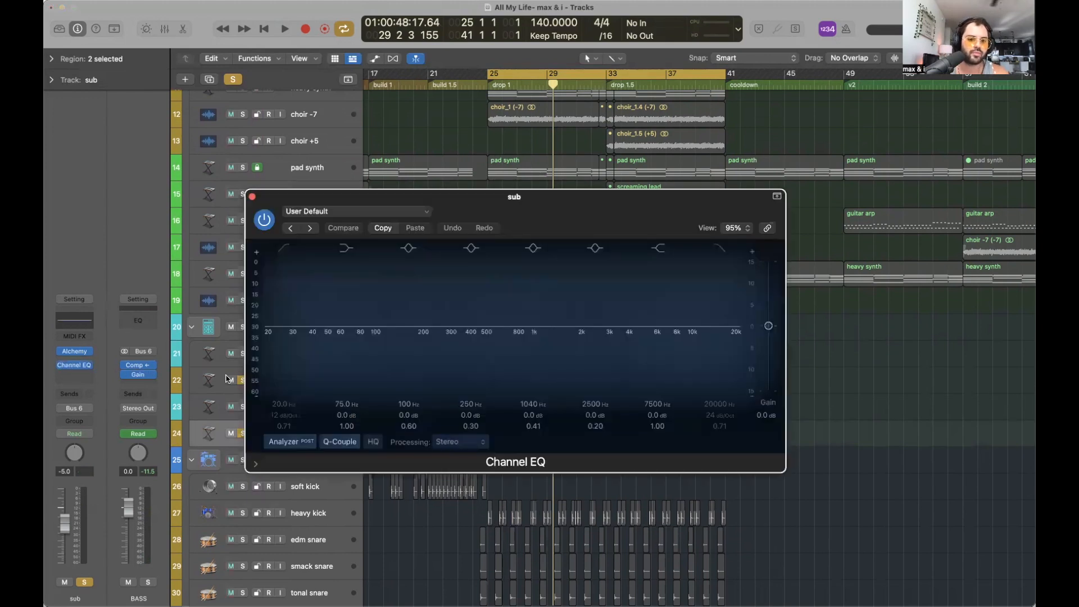
{"action": "key", "text": "space"}
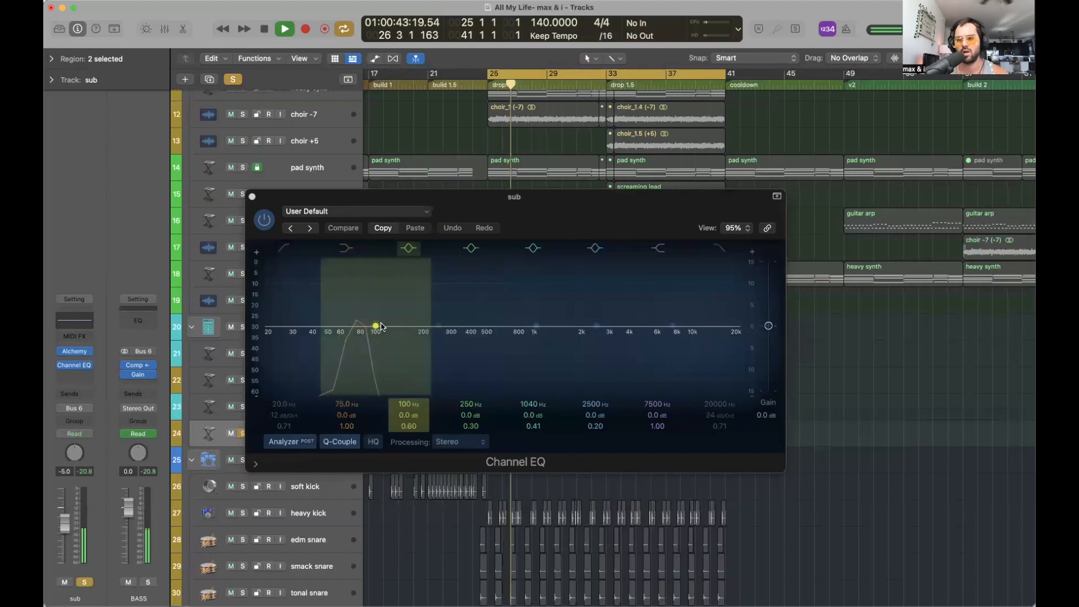
{"action": "key", "text": "space"}
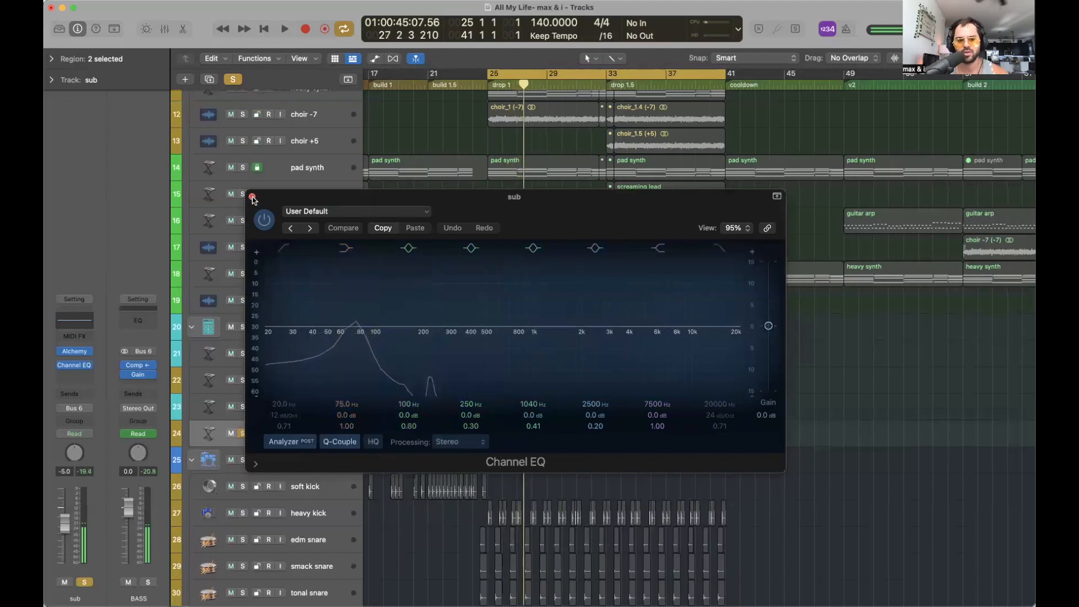
{"action": "left_click", "coordinate": [252, 196]}
Solo the new distorted bass on track 22 in place of the gold sub, and select it
{"action": "left_click", "coordinate": [243, 380]}
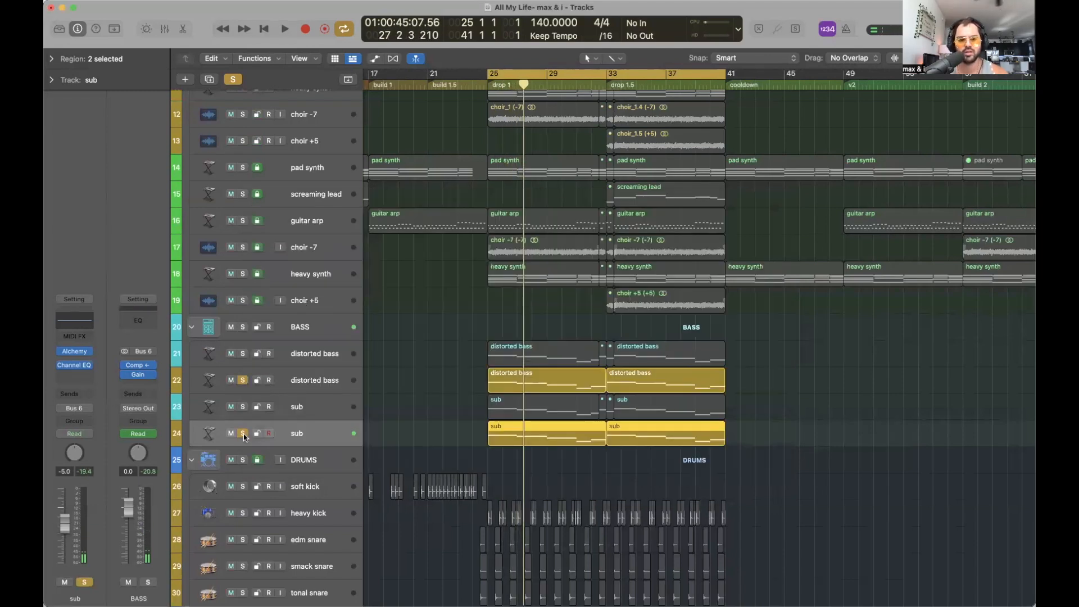
{"action": "left_click", "coordinate": [243, 434]}
{"action": "left_click", "coordinate": [304, 387]}
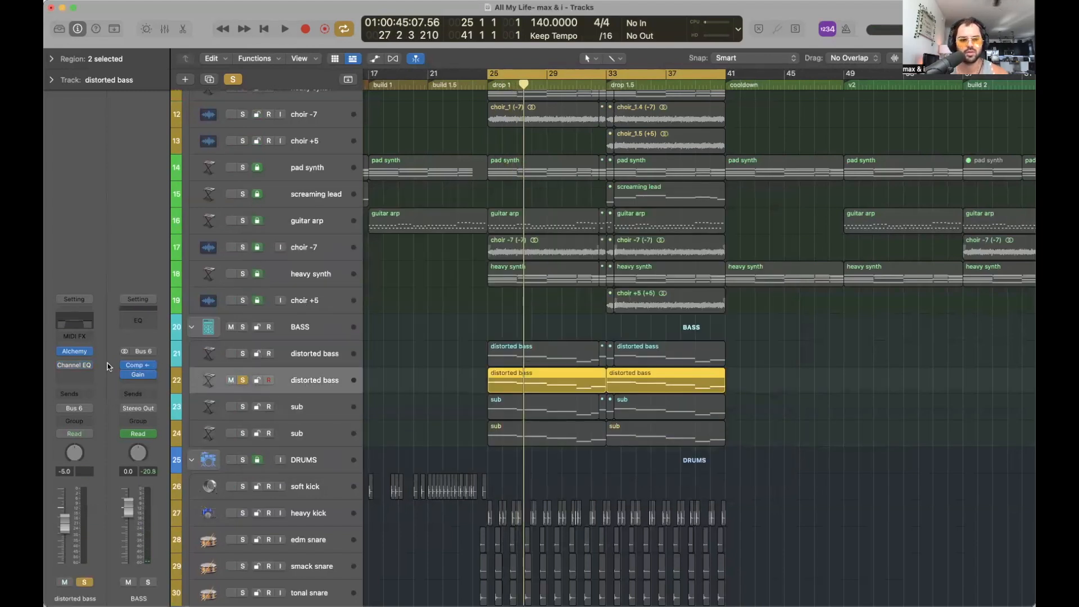
Insert a second Channel EQ in stereo on the new distorted bass, and play the drop briefly to examine its analyzer
{"action": "left_click", "coordinate": [70, 374]}
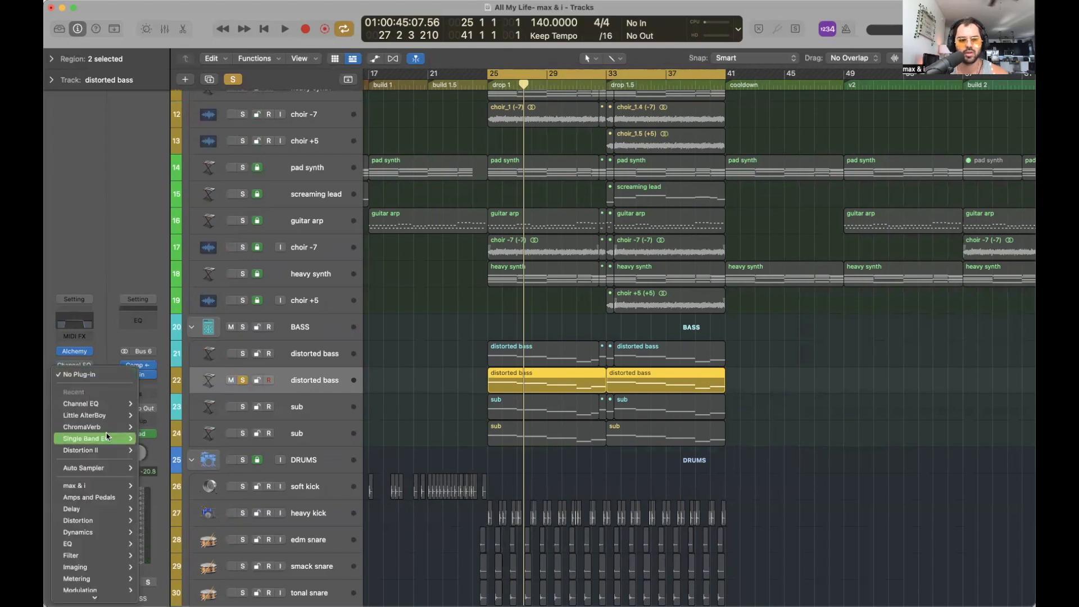
{"action": "mouse_move", "coordinate": [97, 544]}
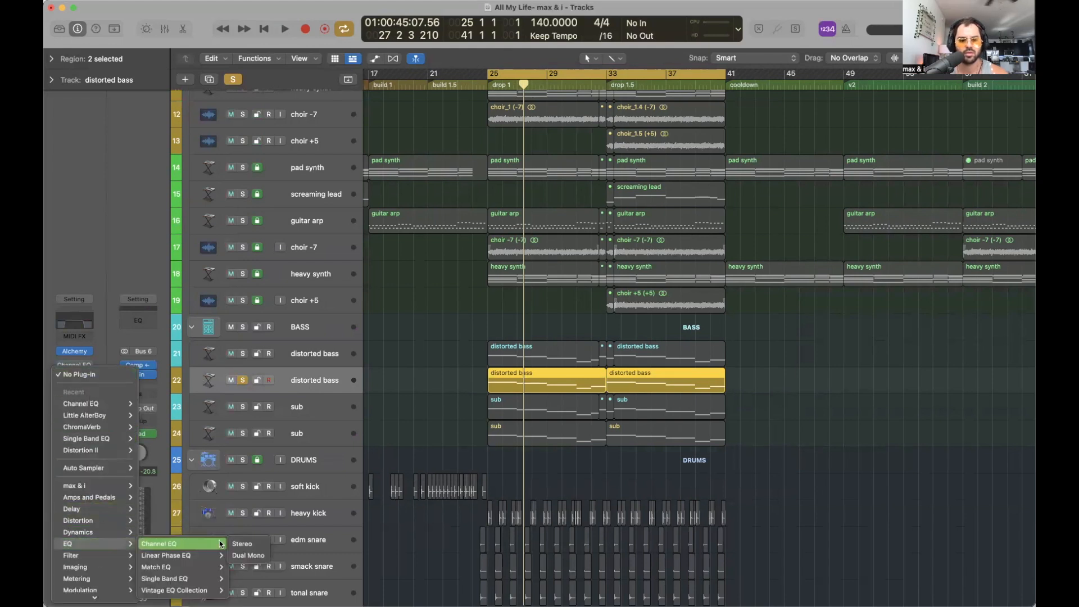
{"action": "left_click", "coordinate": [242, 544]}
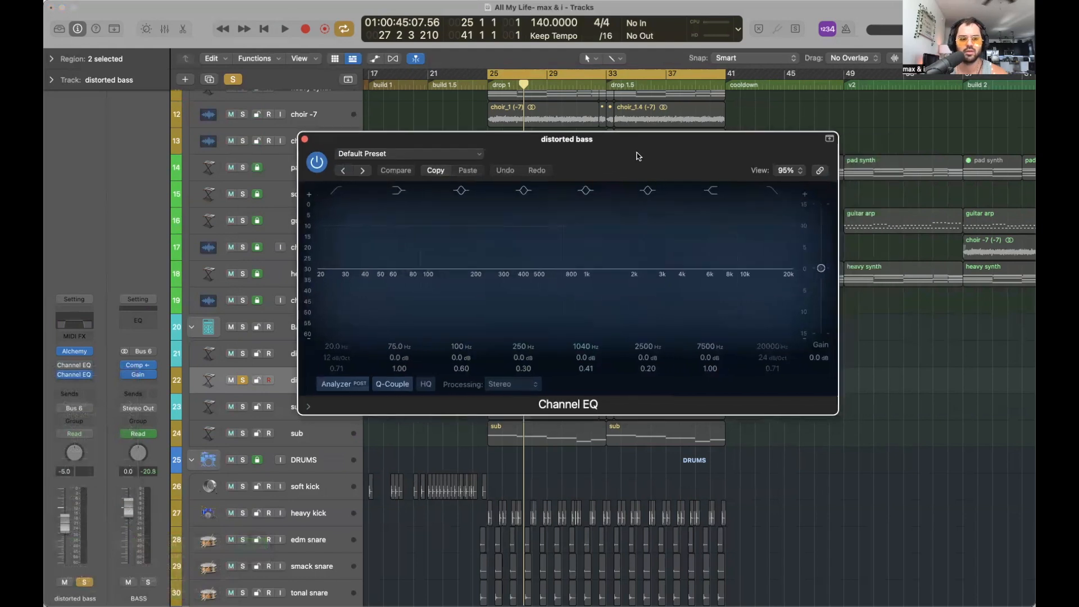
{"action": "key", "text": "space"}
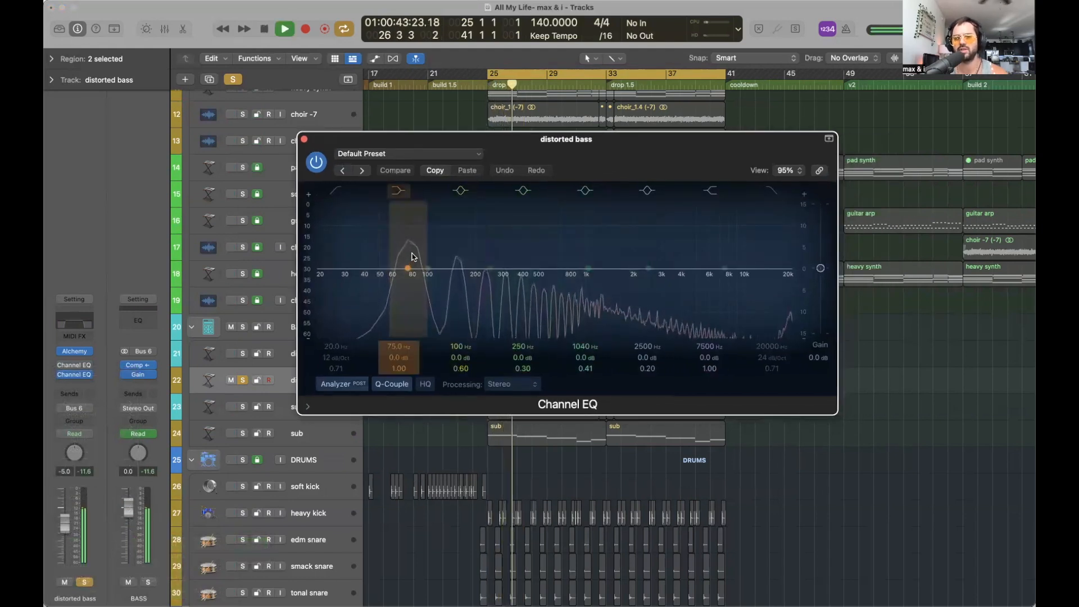
{"action": "key", "text": "space"}
Enable the high cut on the distorted bass's second Channel EQ, lower it to about 119 Hz, play the drop briefly, and close the plug-in
{"action": "left_click", "coordinate": [772, 190]}
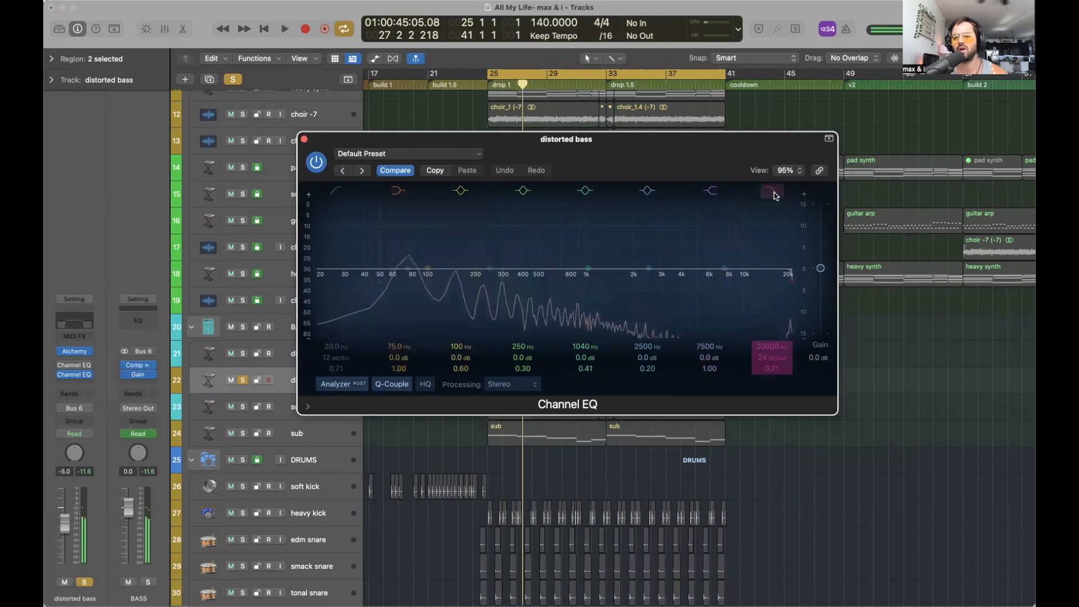
{"action": "left_click_drag", "start_coordinate": [767, 354], "coordinate": [768, 410]}
{"action": "key", "text": "space"}
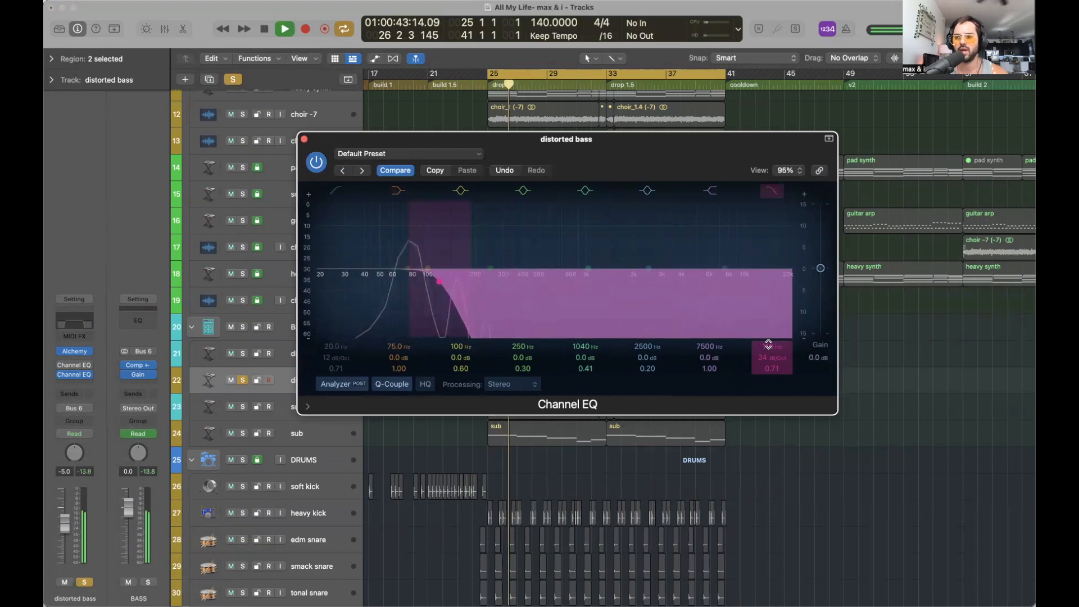
{"action": "key", "text": "space"}
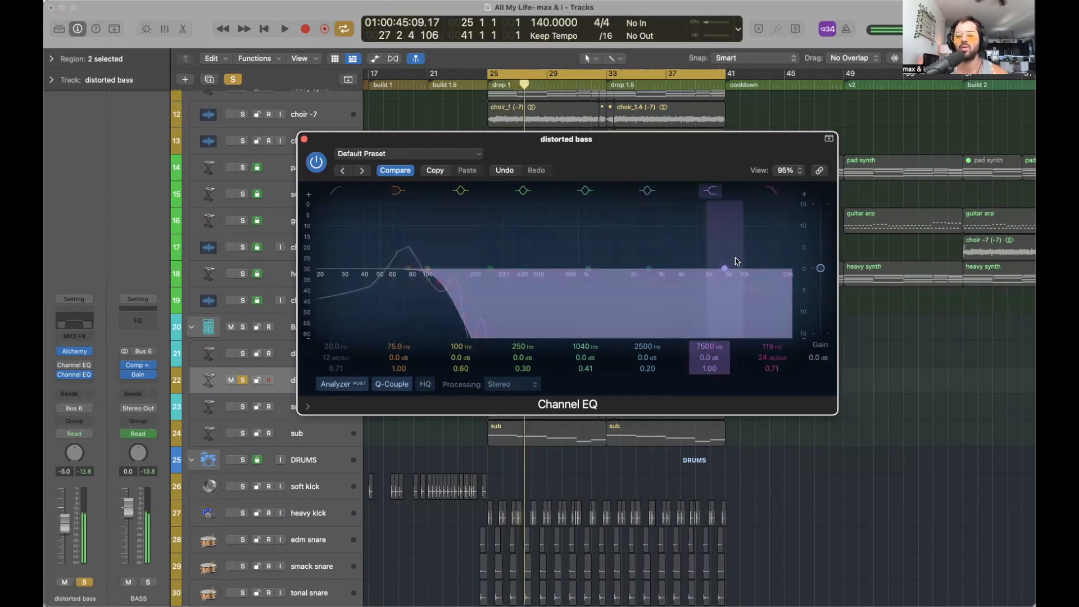
{"action": "left_click", "coordinate": [304, 139]}
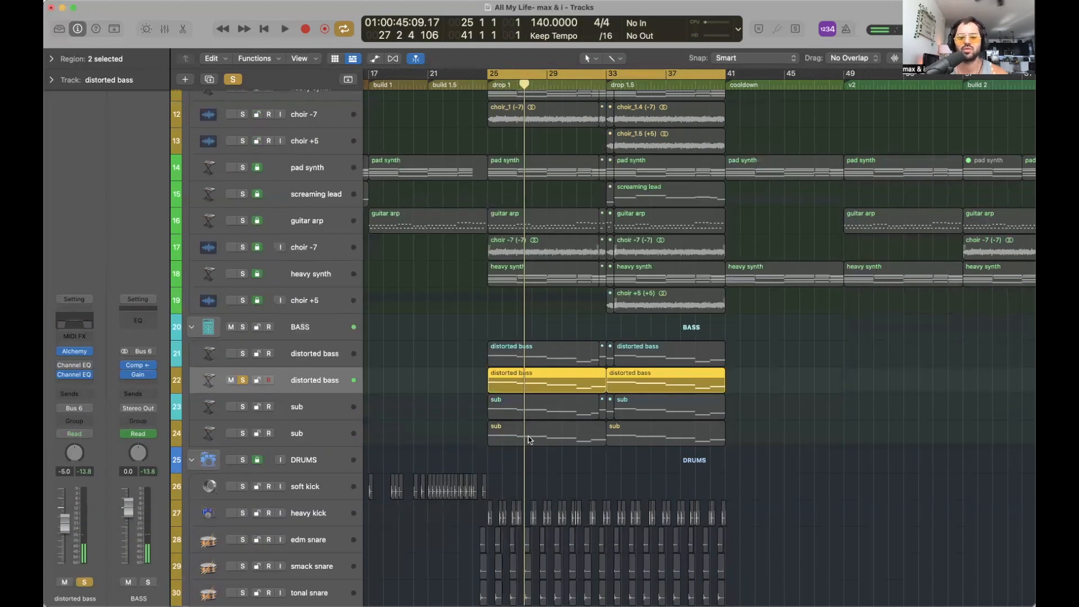
Remove the second Channel EQ from the new distorted bass on track 22
{"action": "left_click", "coordinate": [298, 433]}
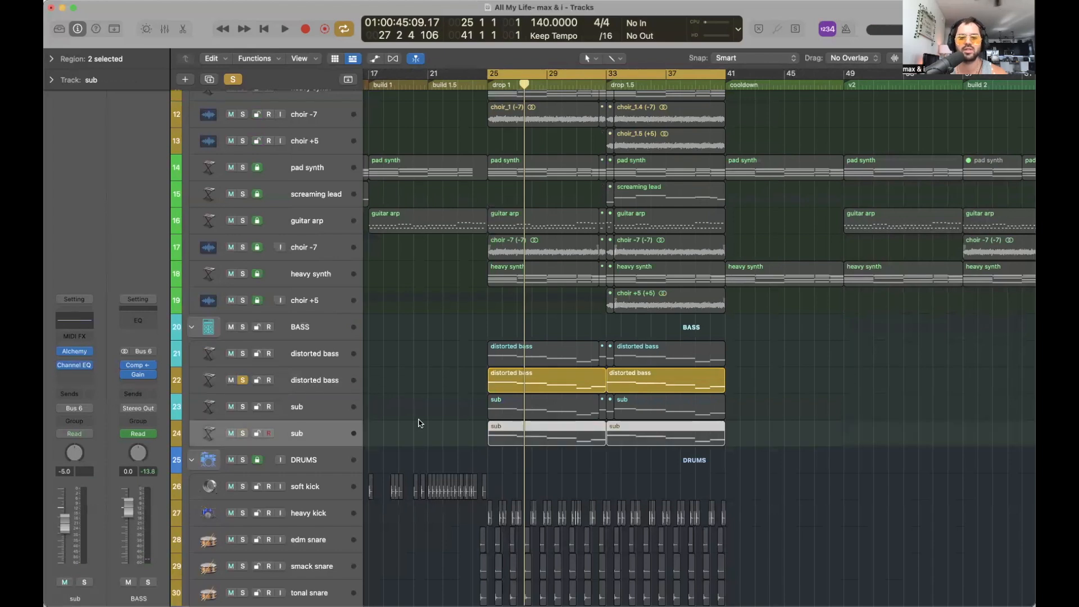
{"action": "left_click", "coordinate": [329, 388]}
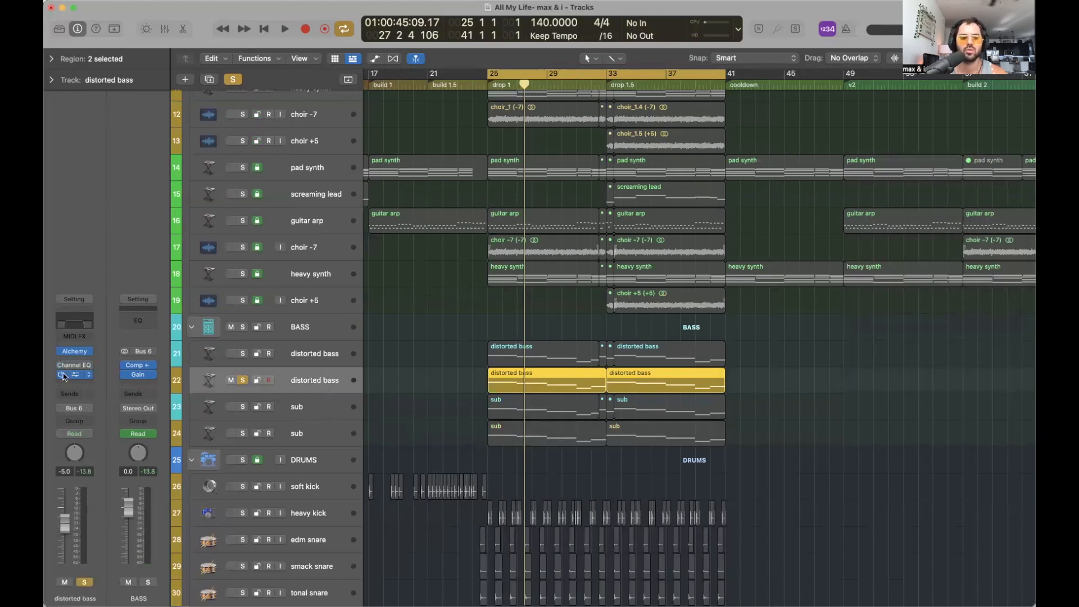
{"action": "left_click", "coordinate": [90, 376]}
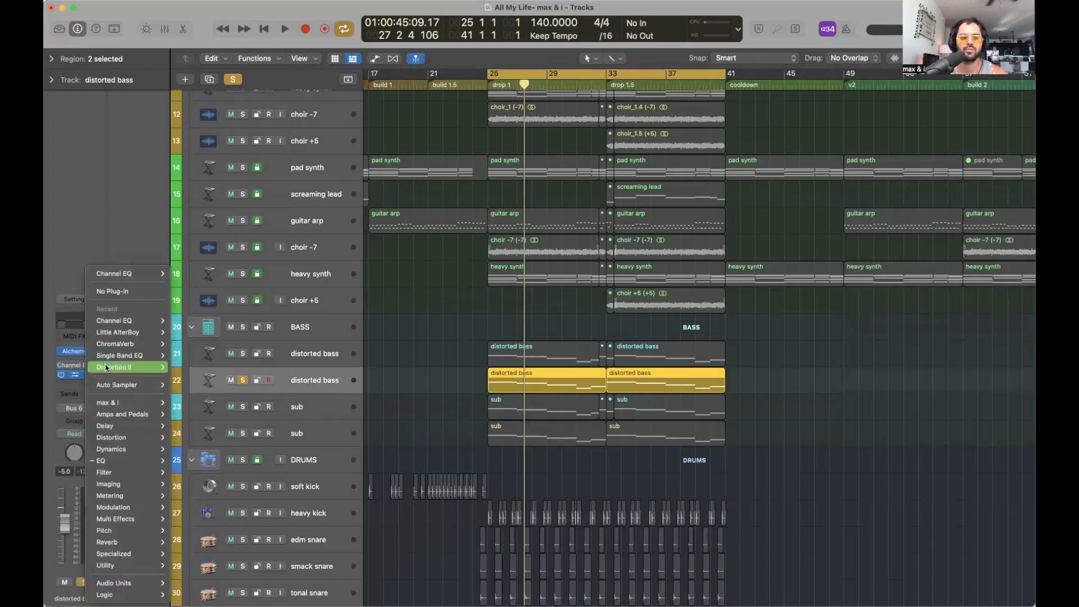
{"action": "left_click", "coordinate": [115, 291]}
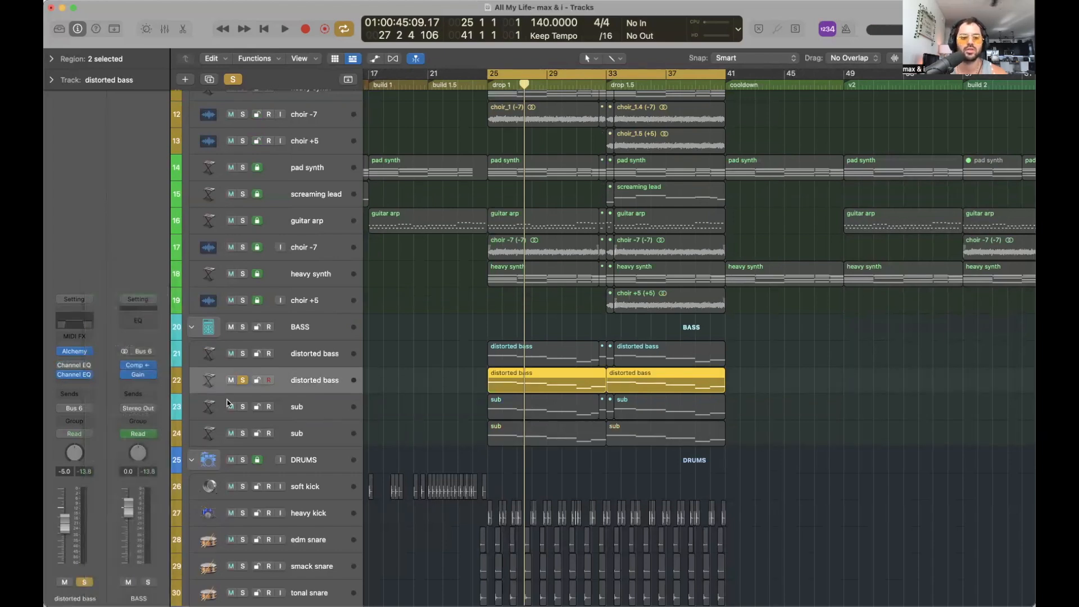
Re-enable and open the remaining Channel EQ on the new distorted bass, and switch its 90.5 Hz low cut off and on again
{"action": "left_click", "coordinate": [61, 365]}
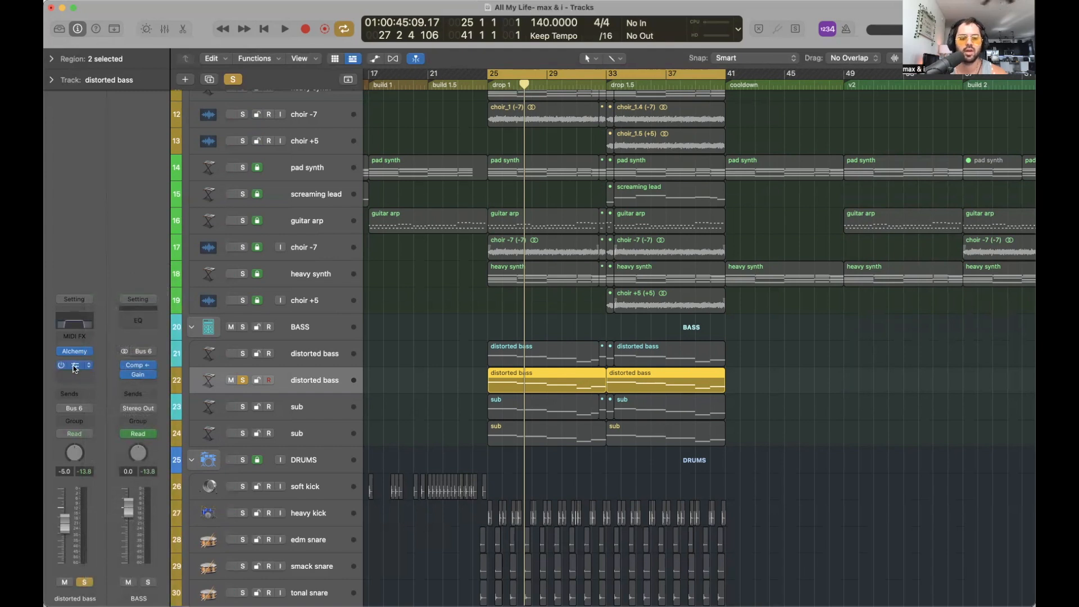
{"action": "left_click", "coordinate": [75, 367]}
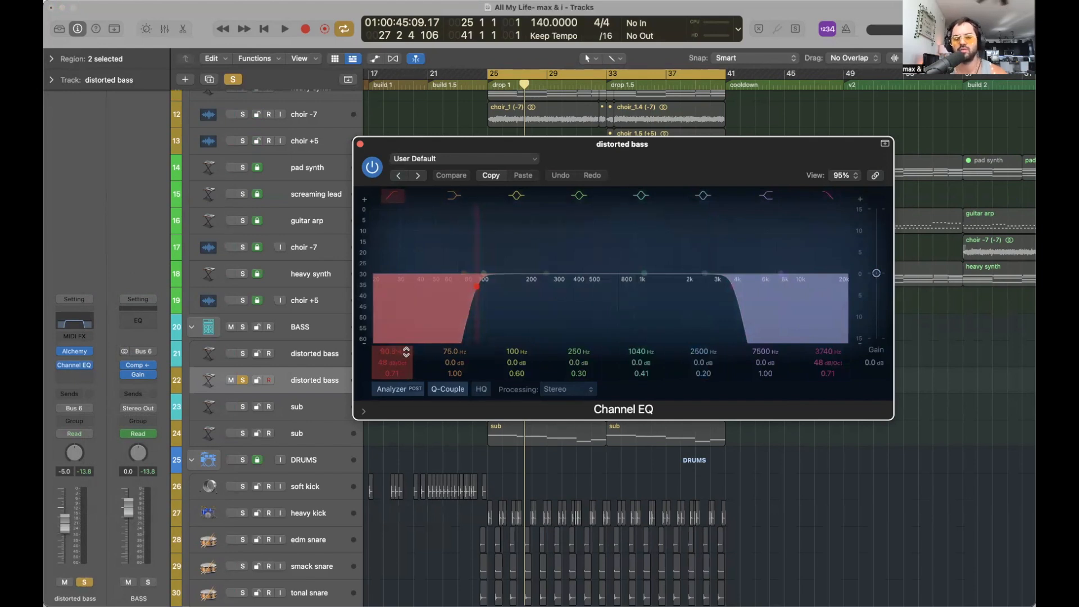
{"action": "left_click", "coordinate": [394, 196]}
{"action": "left_click", "coordinate": [393, 196]}
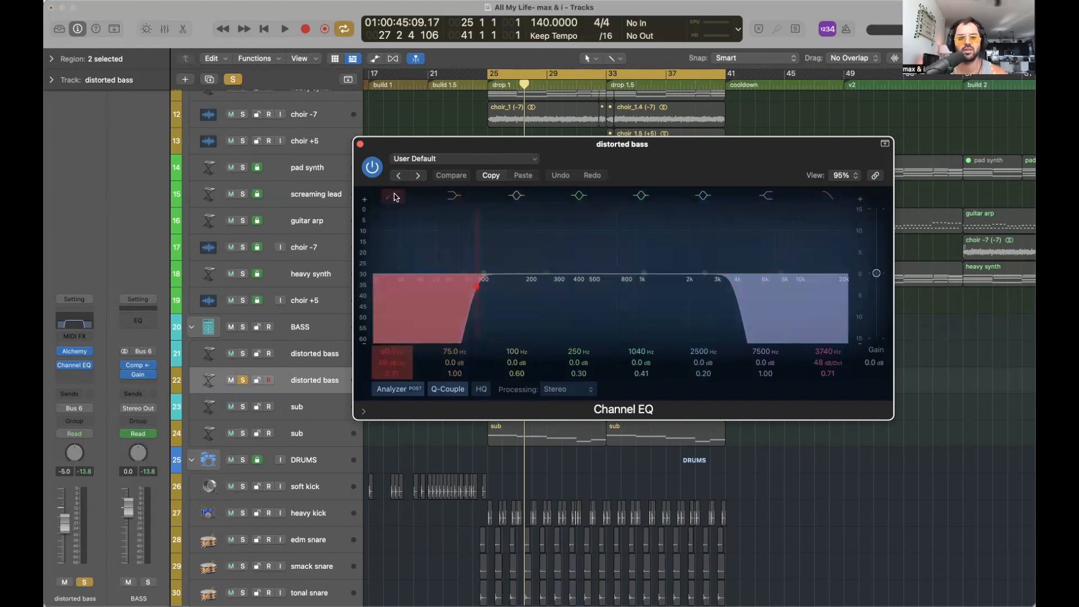
{"action": "left_click", "coordinate": [393, 196]}
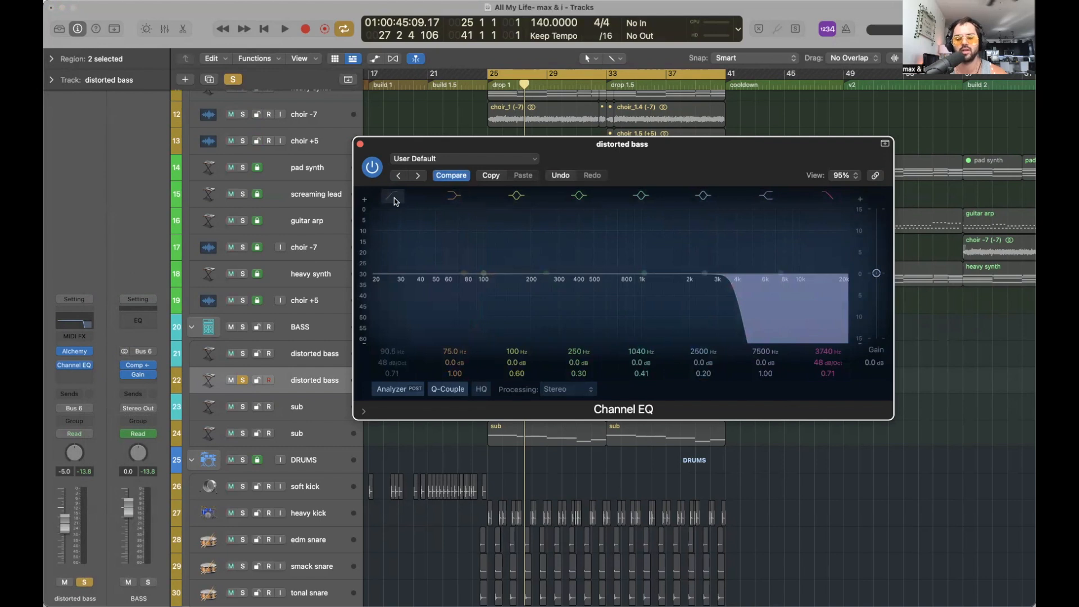
{"action": "left_click", "coordinate": [394, 198]}
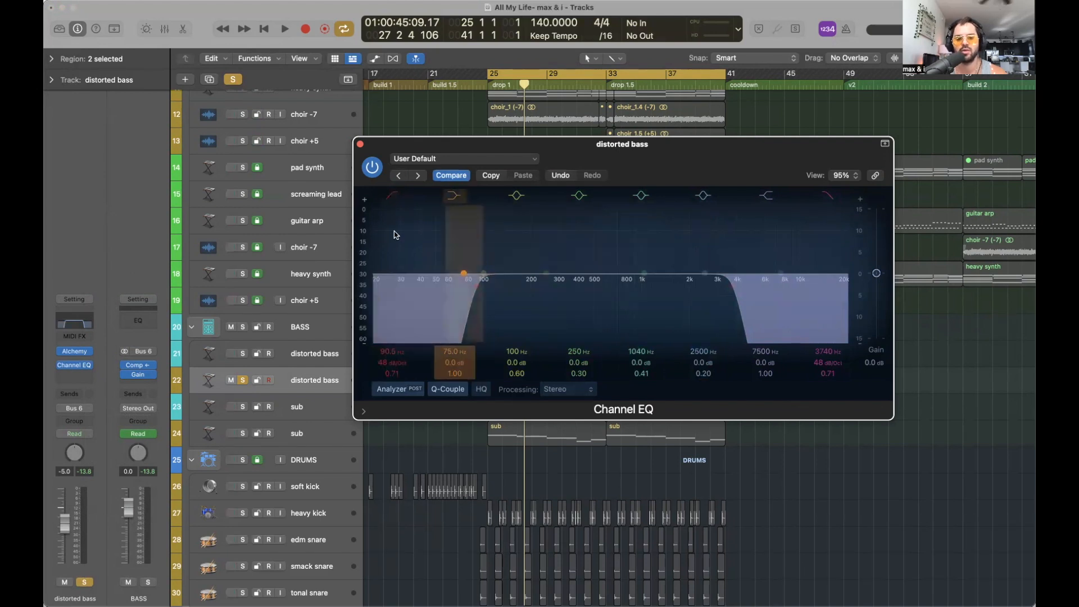
{"action": "double_click", "coordinate": [397, 352]}
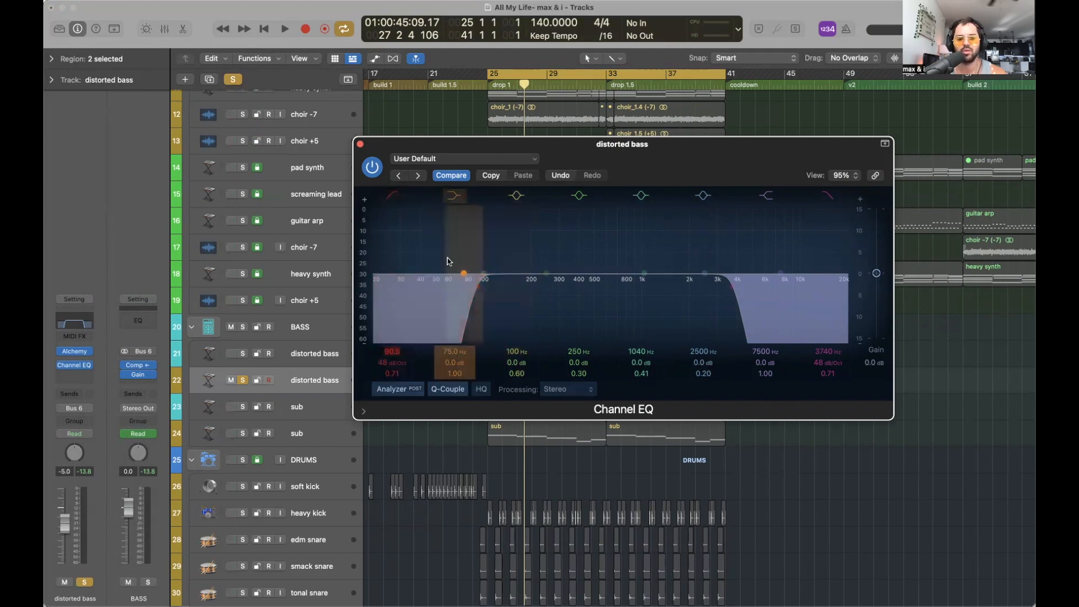
{"action": "mouse_move", "coordinate": [478, 291]}
{"action": "left_mouse_down"}
{"action": "mouse_move", "coordinate": [458, 301]}
{"action": "mouse_move", "coordinate": [475, 289]}
{"action": "left_mouse_up"}
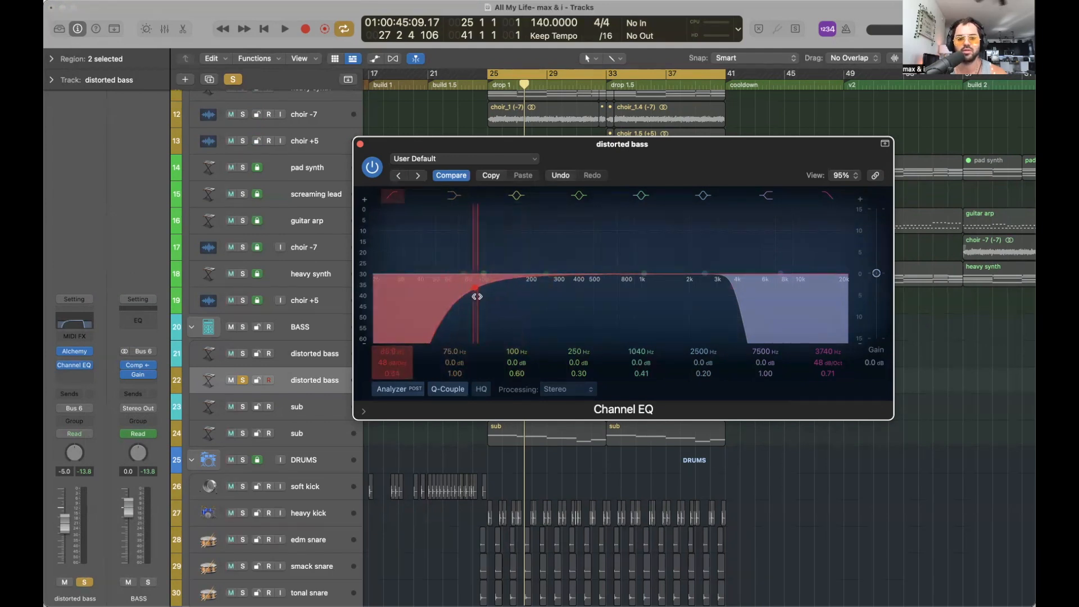
{"action": "left_click", "coordinate": [557, 175]}
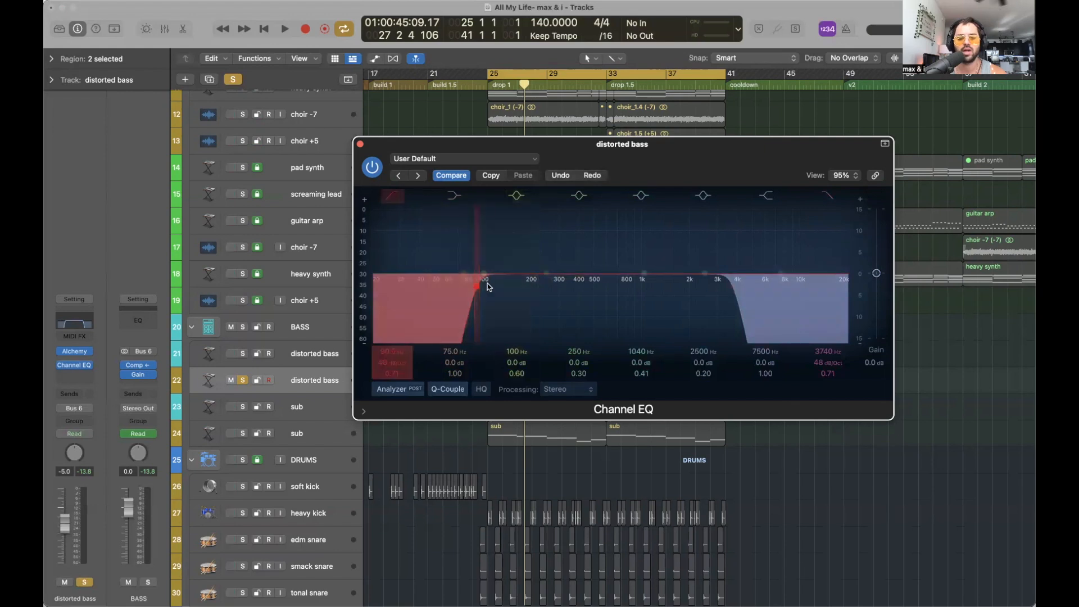
Solo the gold sub alongside the distorted bass, turn off the distorted bass's high cut, and play the start of drop 1
{"action": "left_click", "coordinate": [243, 433]}
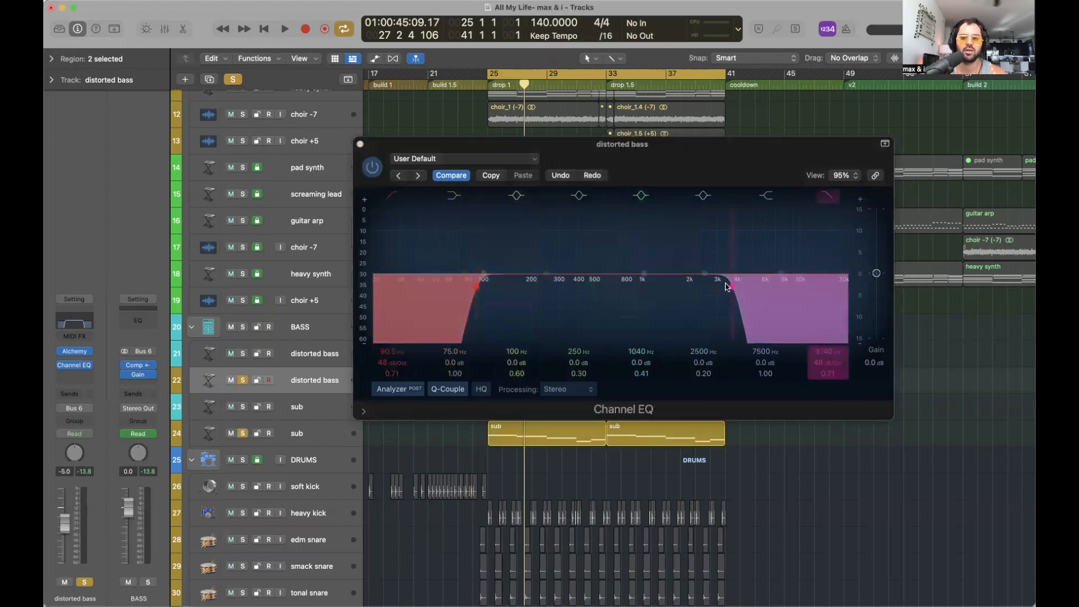
{"action": "left_click", "coordinate": [826, 196]}
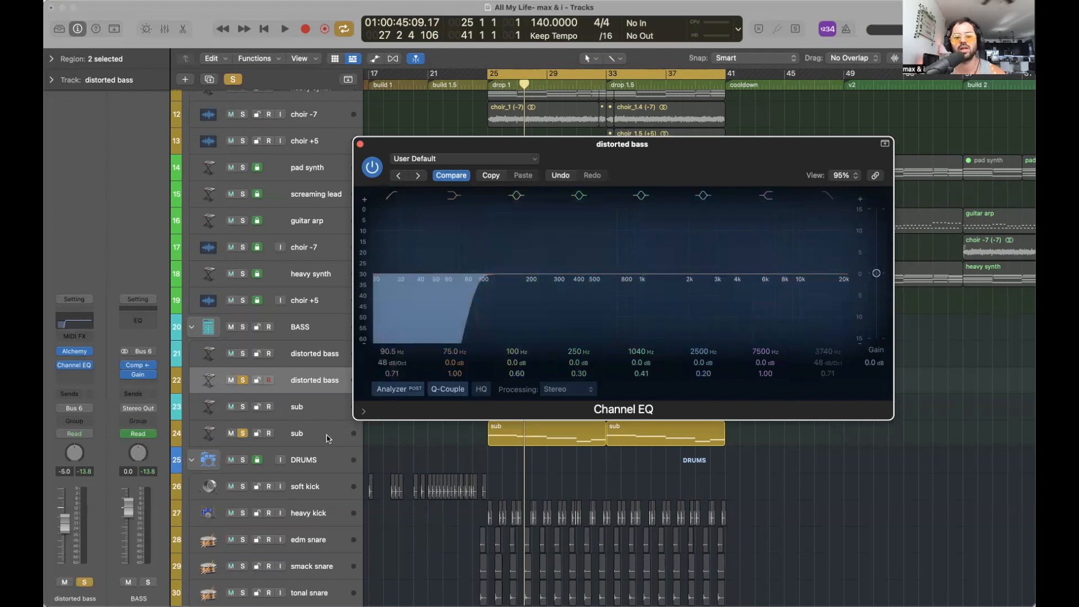
{"action": "key", "text": "space"}
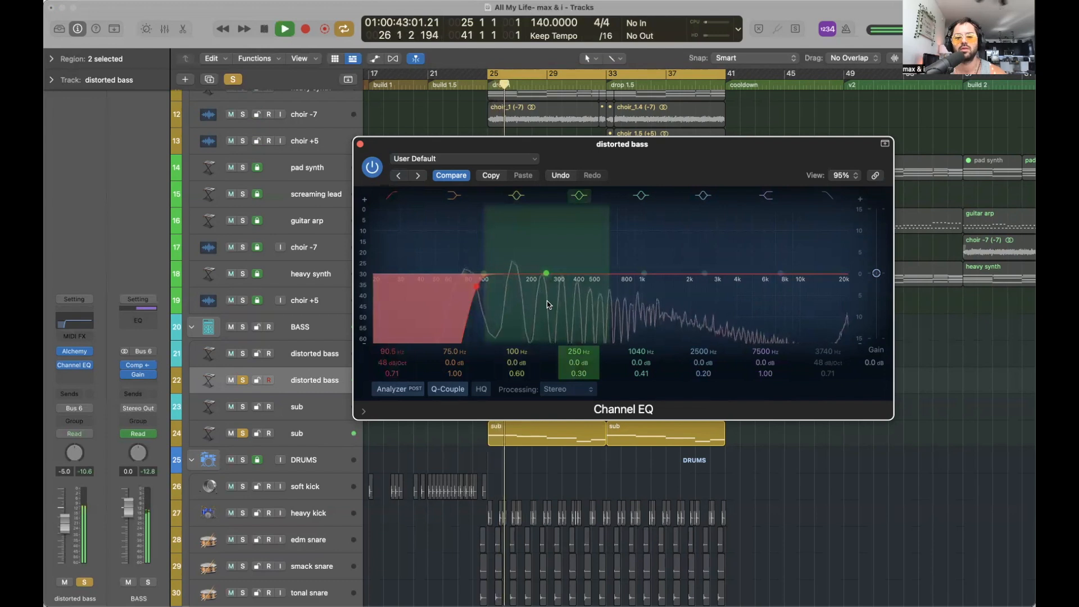
{"action": "key", "text": "space"}
Unsolo the gold sub and play the distorted bass alone without its high cut, examining the analyzer
{"action": "left_click", "coordinate": [242, 433]}
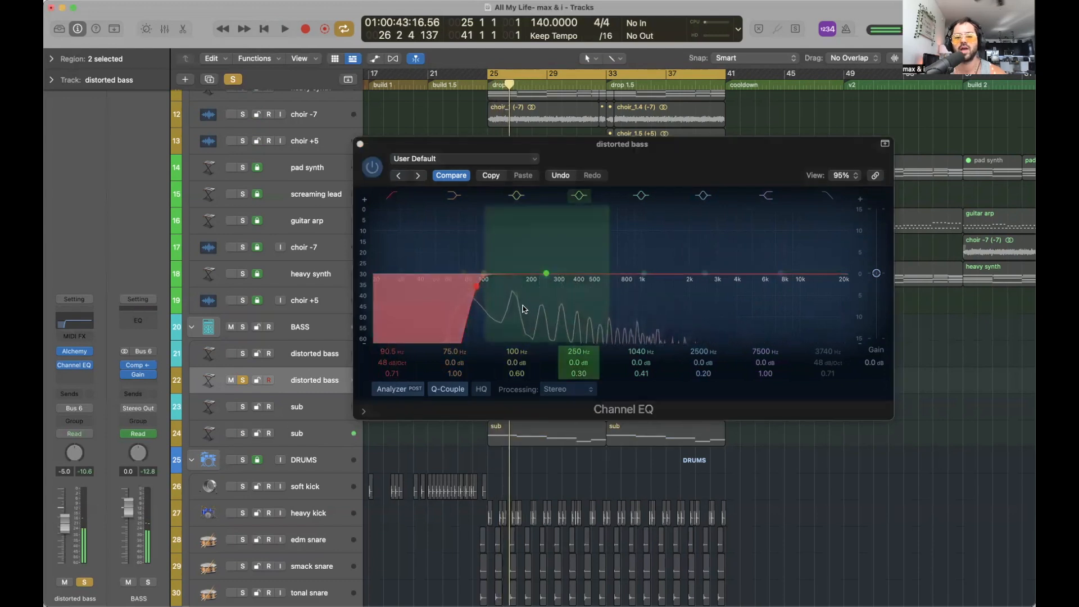
{"action": "key", "text": "space"}
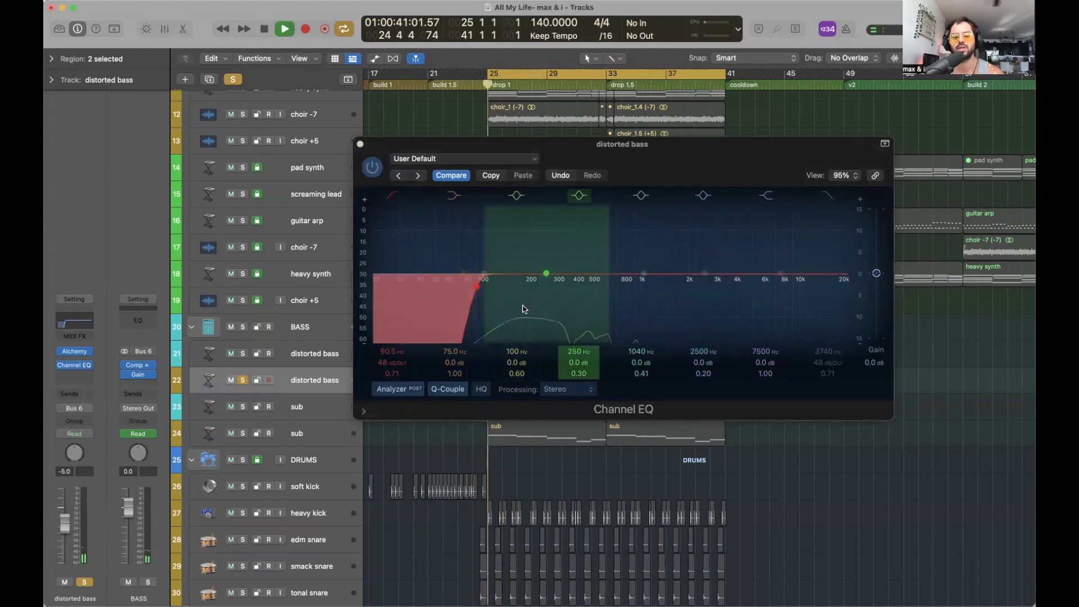
{"action": "key", "text": "space"}
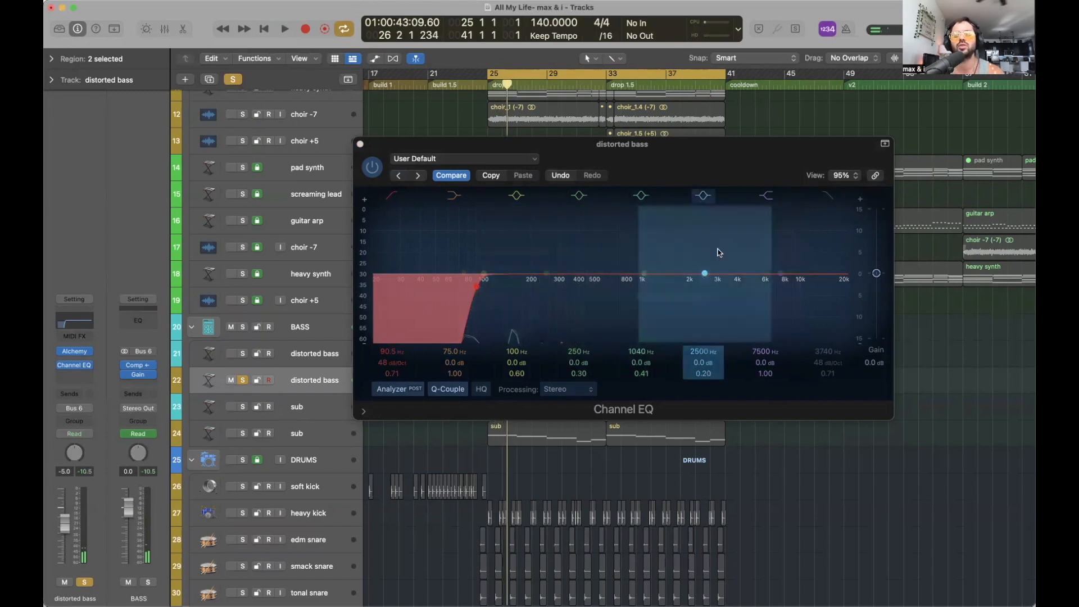
Turn the 3740 Hz high cut back on for the distorted bass, audition the filtered sound briefly, and close the Channel EQ
{"action": "left_click", "coordinate": [828, 197]}
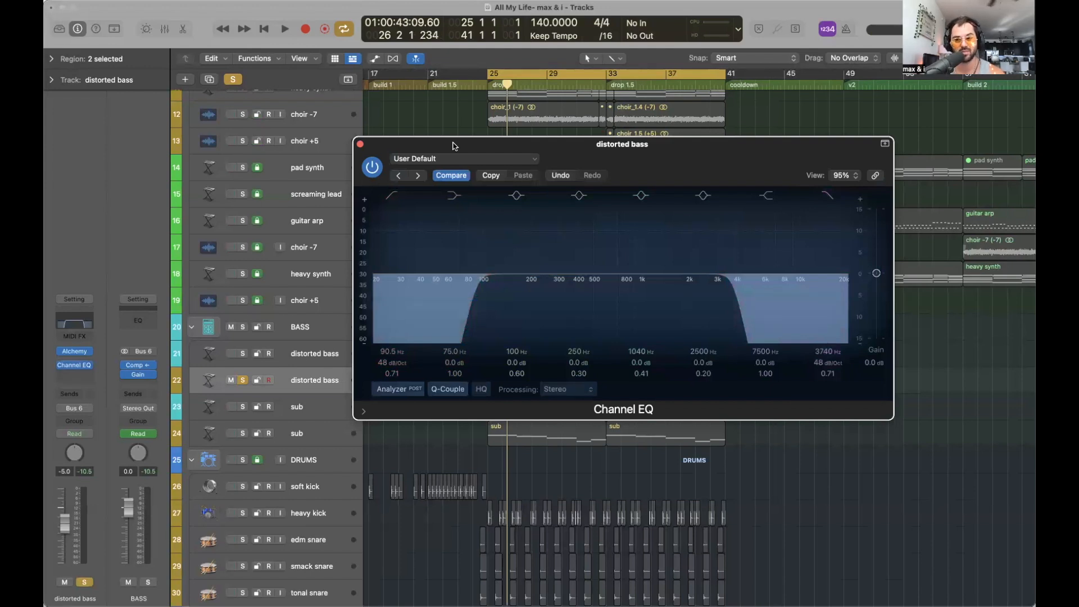
{"action": "key", "text": "space"}
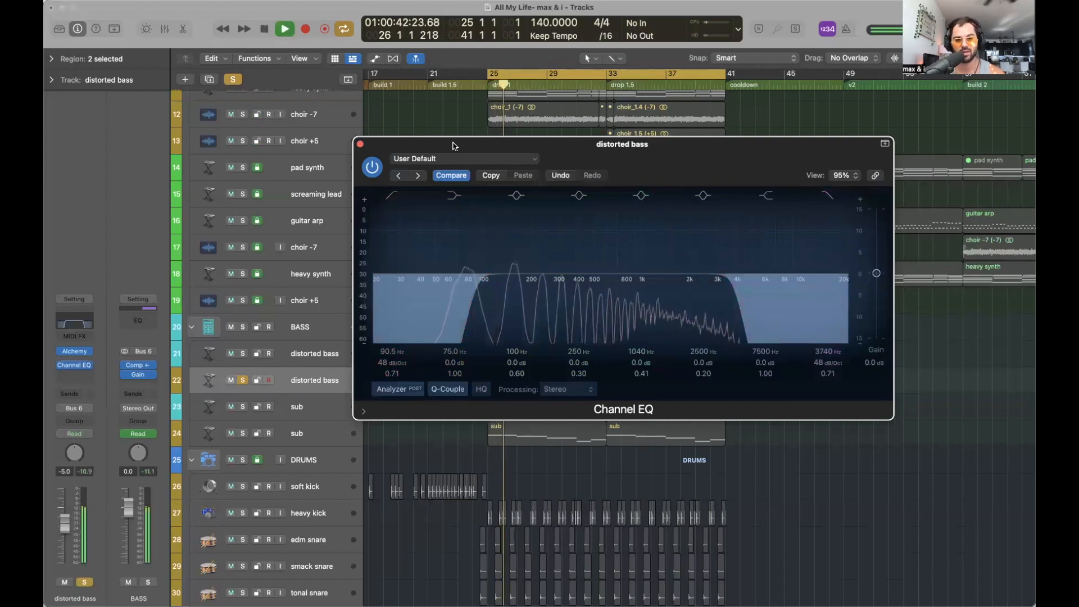
{"action": "key", "text": "space"}
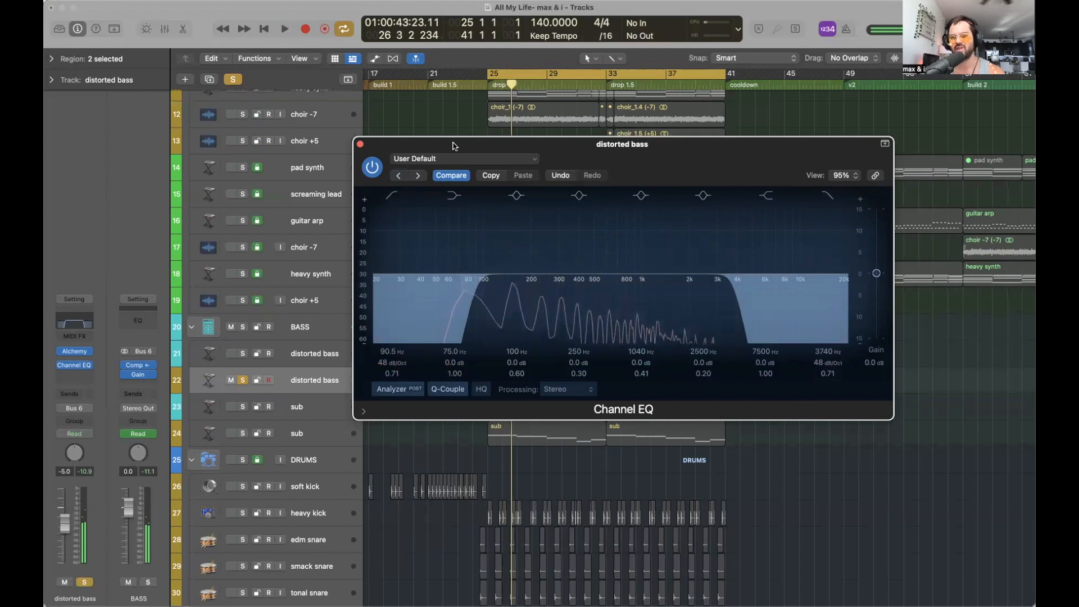
{"action": "left_click", "coordinate": [359, 145]}
Solo the gold heavy synth, choir -7 and choir +5 on tracks 11 to 13, and clear the bass channels' peak levels
{"action": "scroll", "coordinate": [241, 285], "scroll_direction": "up", "scroll_amount": 10}
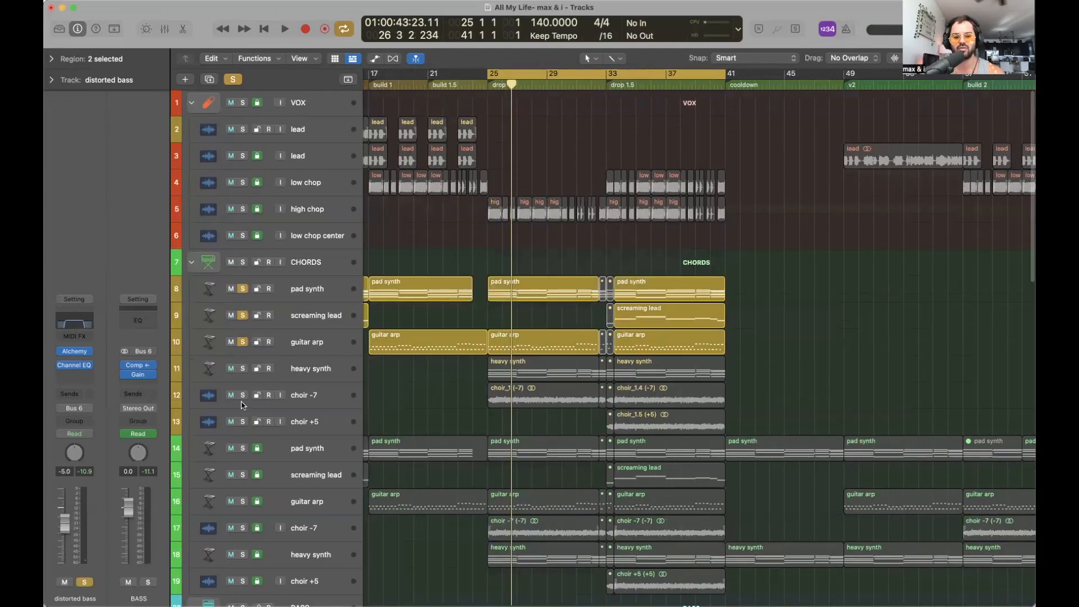
{"action": "left_click_drag", "start_coordinate": [241, 402], "coordinate": [241, 432]}
{"action": "scroll", "coordinate": [743, 443], "scroll_direction": "down", "scroll_amount": 8}
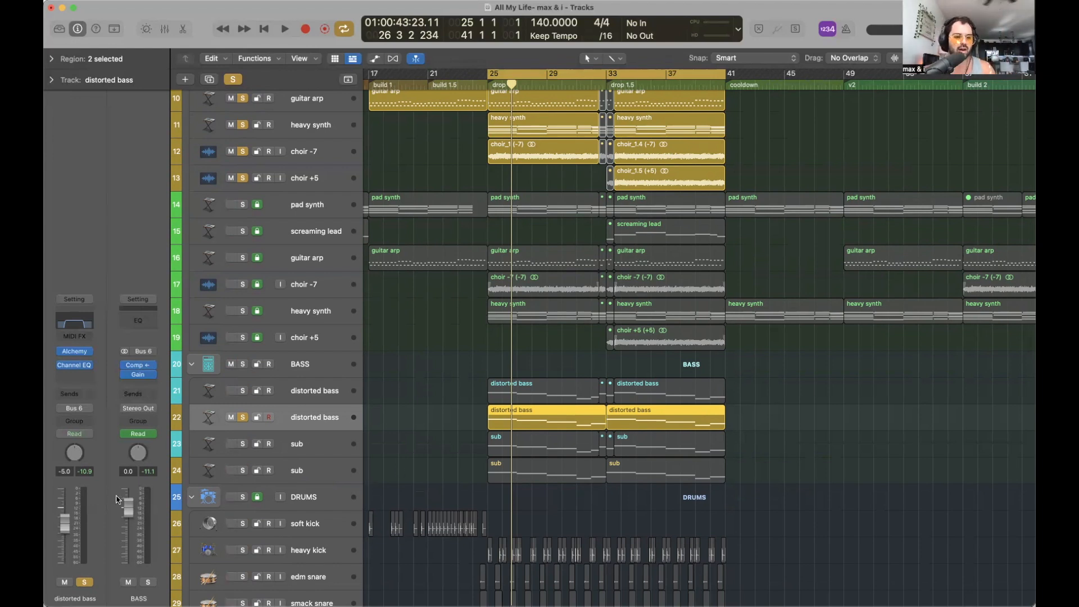
{"action": "left_click", "coordinate": [150, 472]}
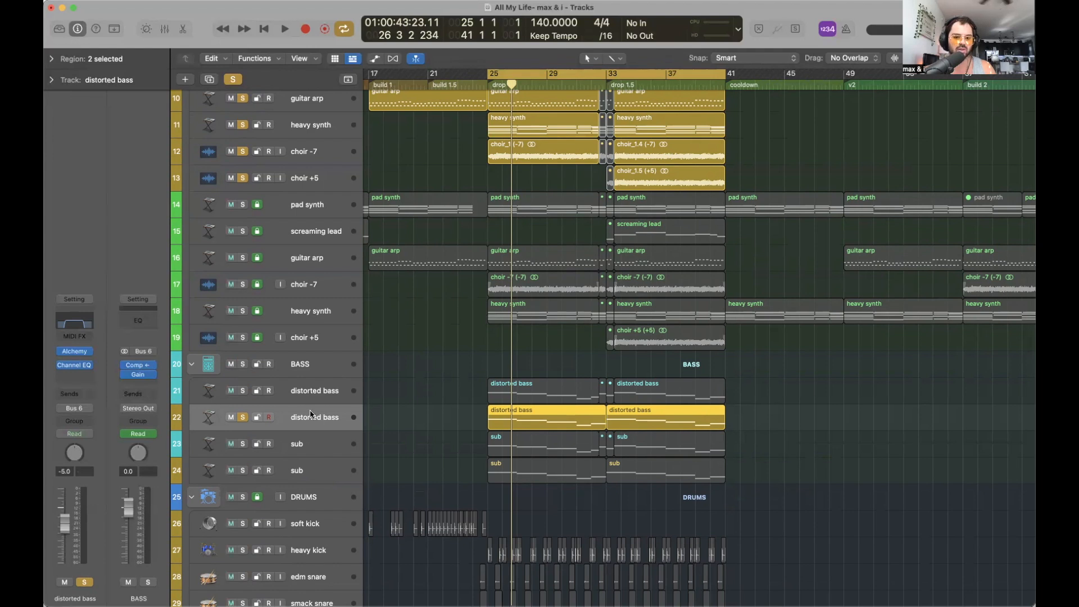
{"action": "left_click", "coordinate": [779, 416]}
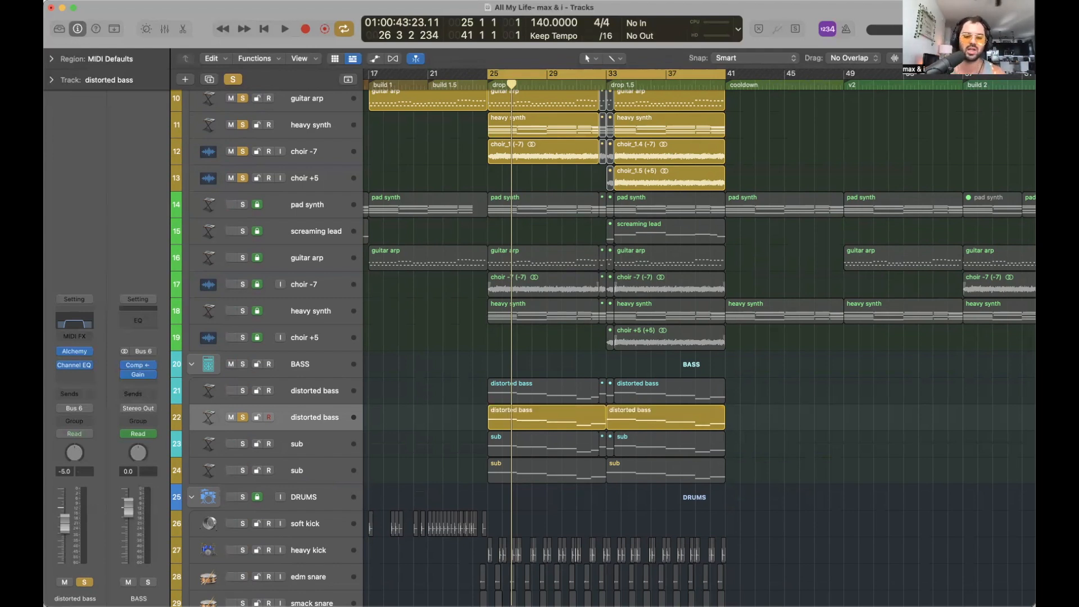
Solo the gold sub on track 24, bypass its Channel EQ, and clear the region selection
{"action": "left_click", "coordinate": [242, 471]}
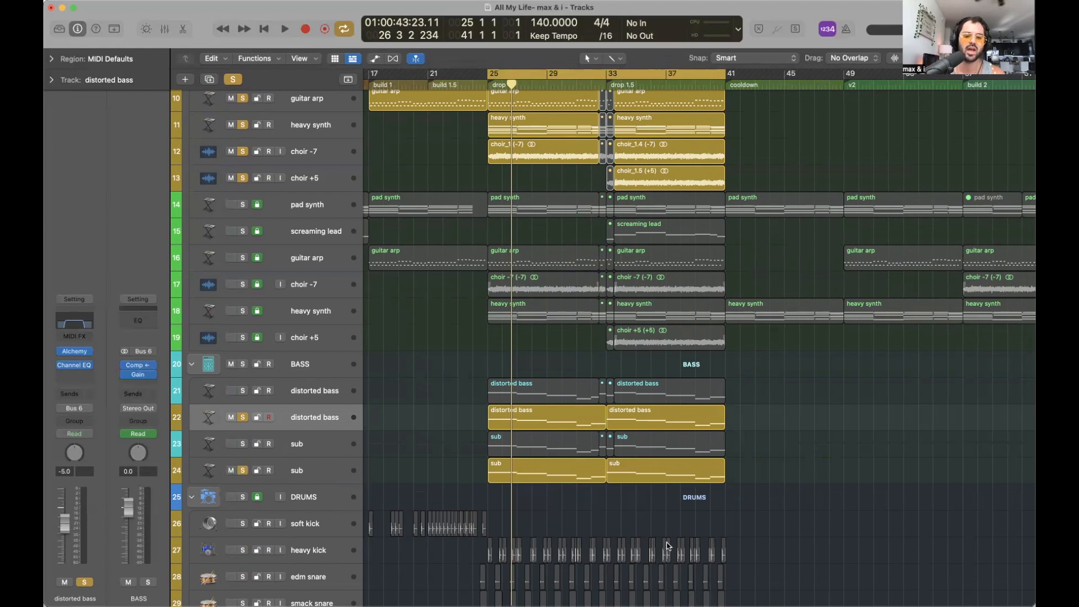
{"action": "mouse_move", "coordinate": [66, 366]}
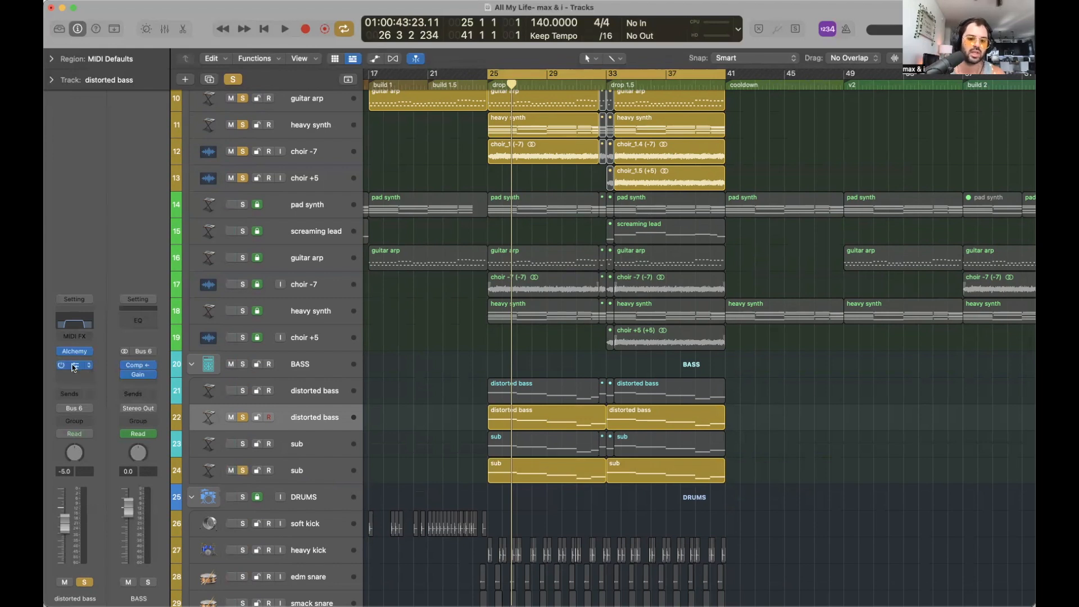
{"action": "left_click", "coordinate": [314, 471]}
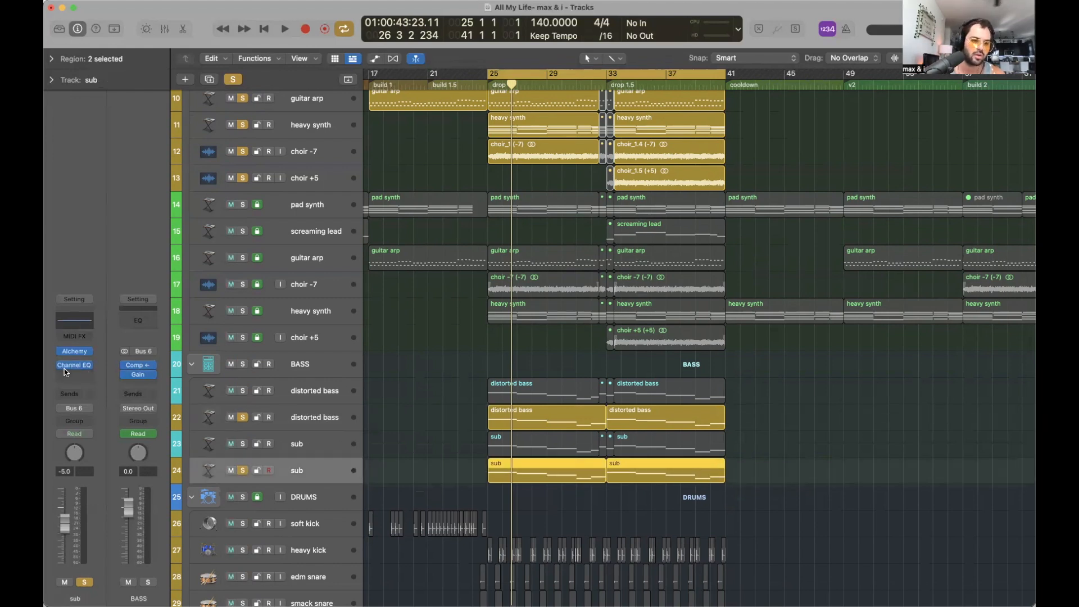
{"action": "left_click", "coordinate": [885, 433]}
Play the soloed gold chord and bass tracks together from the start of drop 1 for about three bars
{"action": "scroll", "coordinate": [884, 433], "scroll_direction": "up", "scroll_amount": 5}
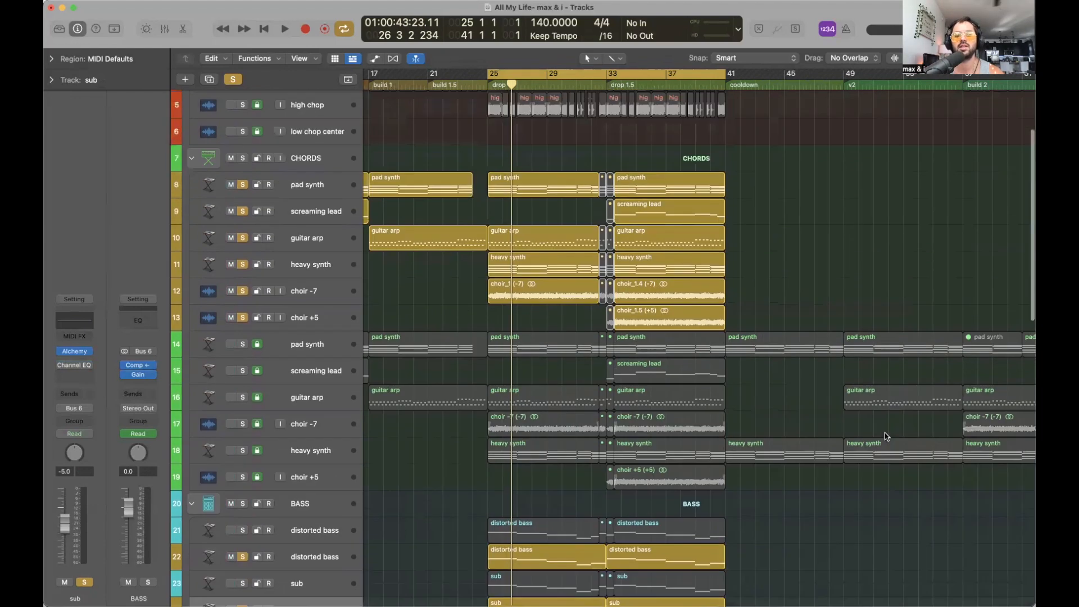
{"action": "scroll", "coordinate": [546, 292], "scroll_direction": "down", "scroll_amount": 2}
{"action": "key", "text": "space"}
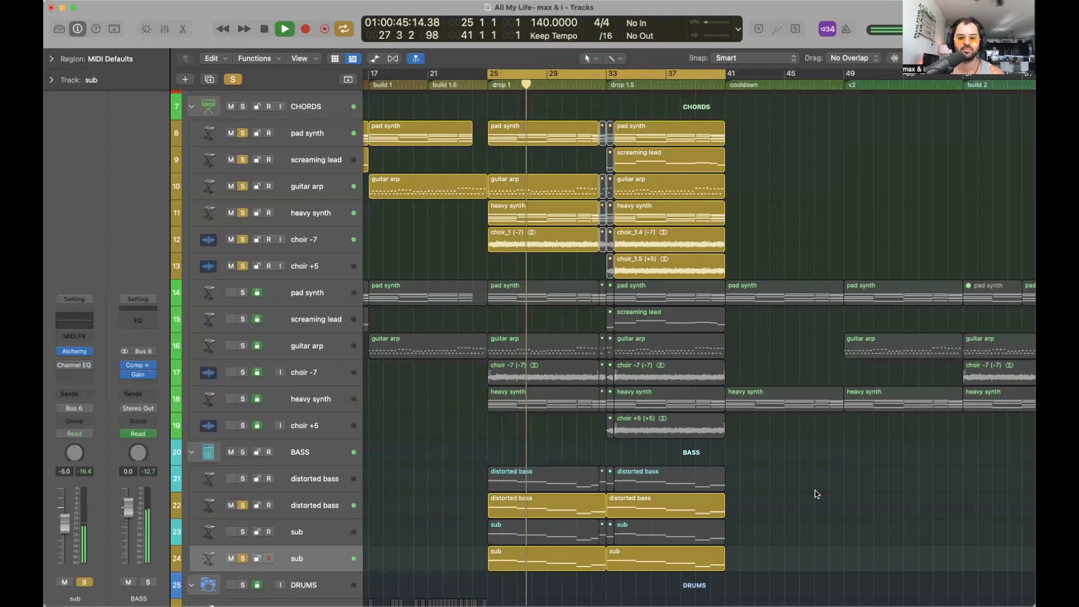
{"action": "key", "text": "space"}
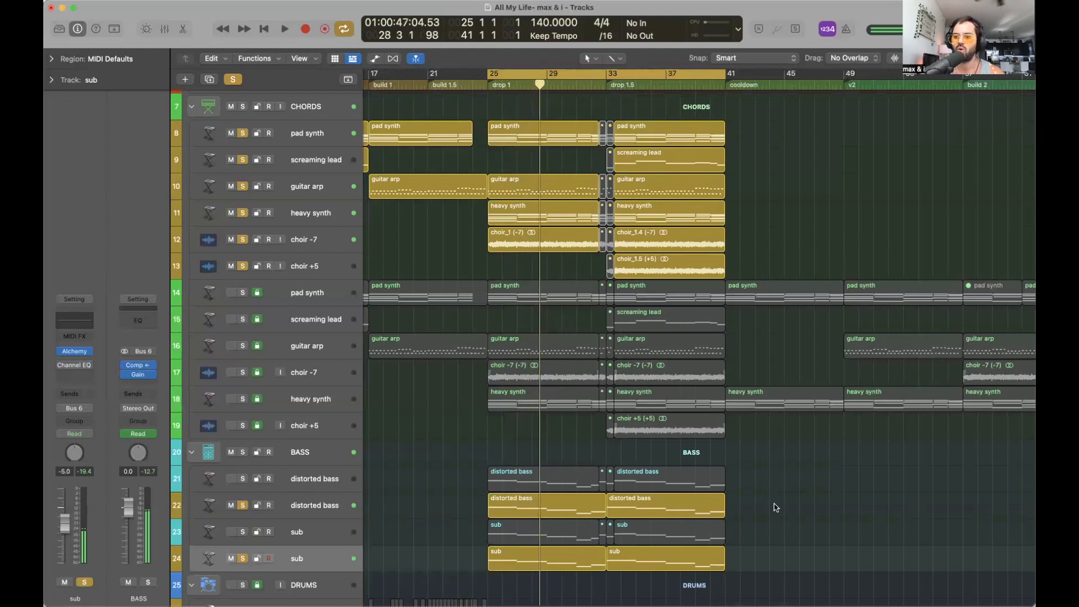
Solo the gold drum tracks 26 to 34, from soft kick down to drum fill
{"action": "scroll", "coordinate": [774, 504], "scroll_direction": "down", "scroll_amount": 15}
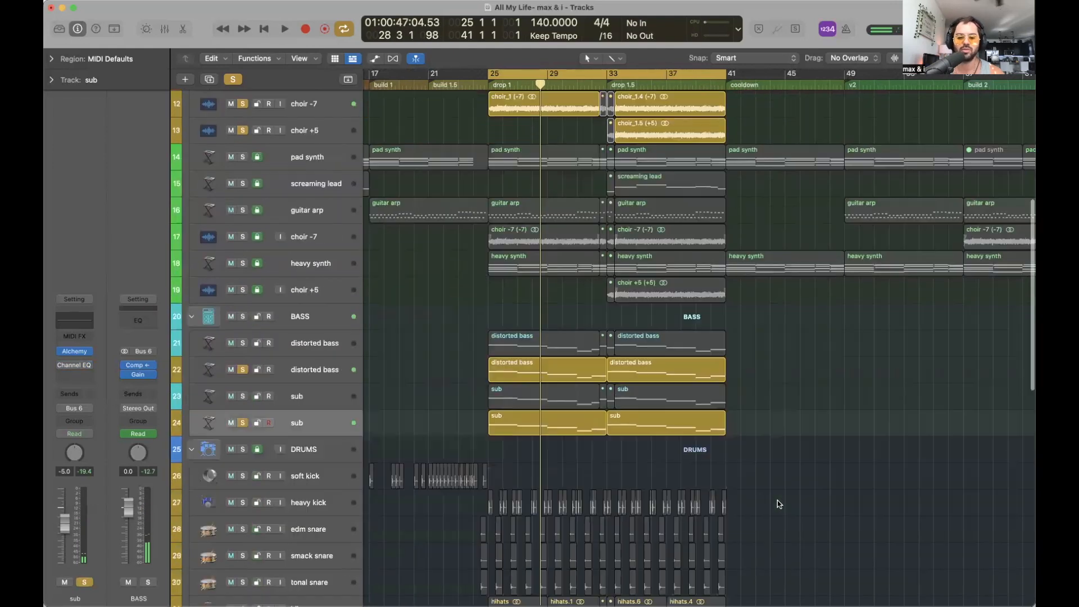
{"action": "scroll", "coordinate": [281, 239], "scroll_direction": "up", "scroll_amount": 8}
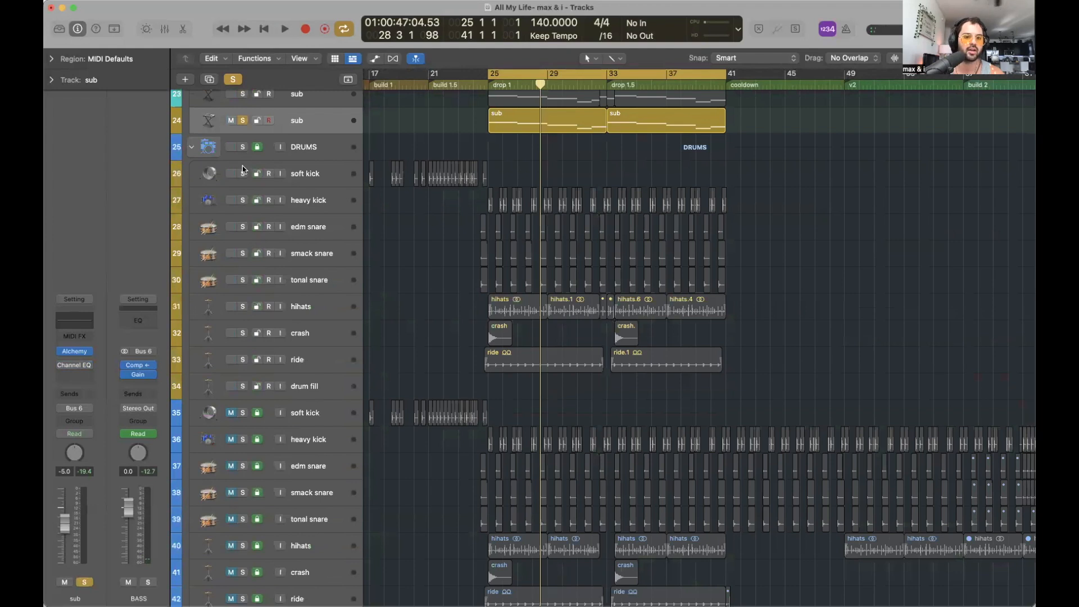
{"action": "left_click", "coordinate": [242, 172]}
{"action": "left_click_drag", "start_coordinate": [244, 241], "coordinate": [245, 387]}
{"action": "scroll", "coordinate": [812, 450], "scroll_direction": "down", "scroll_amount": 10}
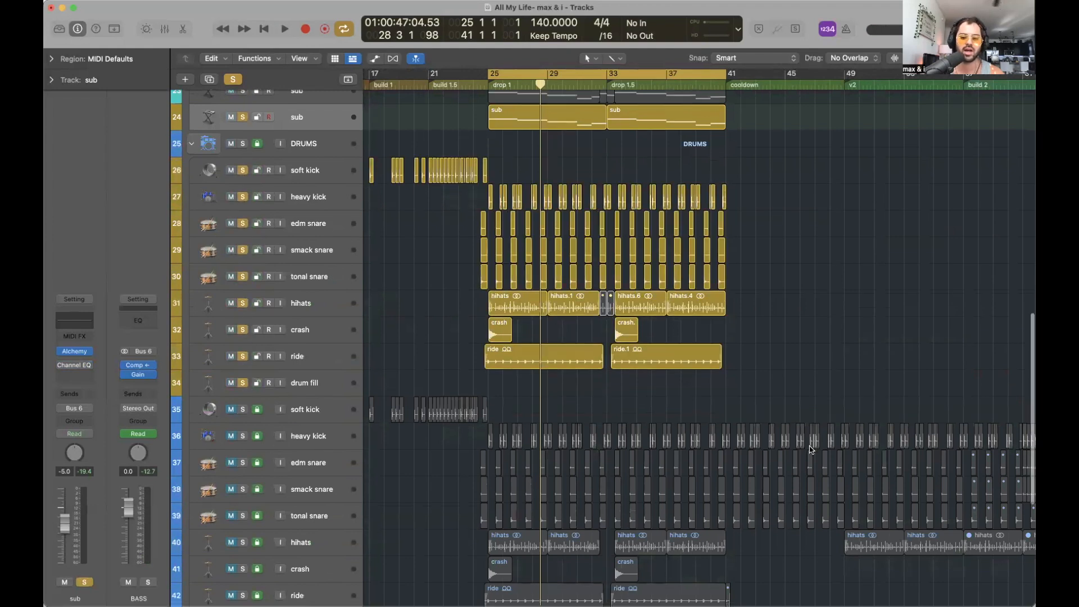
Play the soloed gold chords, bass and drums together from the start of drop 1 to about bar 32
{"action": "scroll", "coordinate": [811, 450], "scroll_direction": "up", "scroll_amount": 12}
{"action": "scroll", "coordinate": [754, 349], "scroll_direction": "down", "scroll_amount": 15}
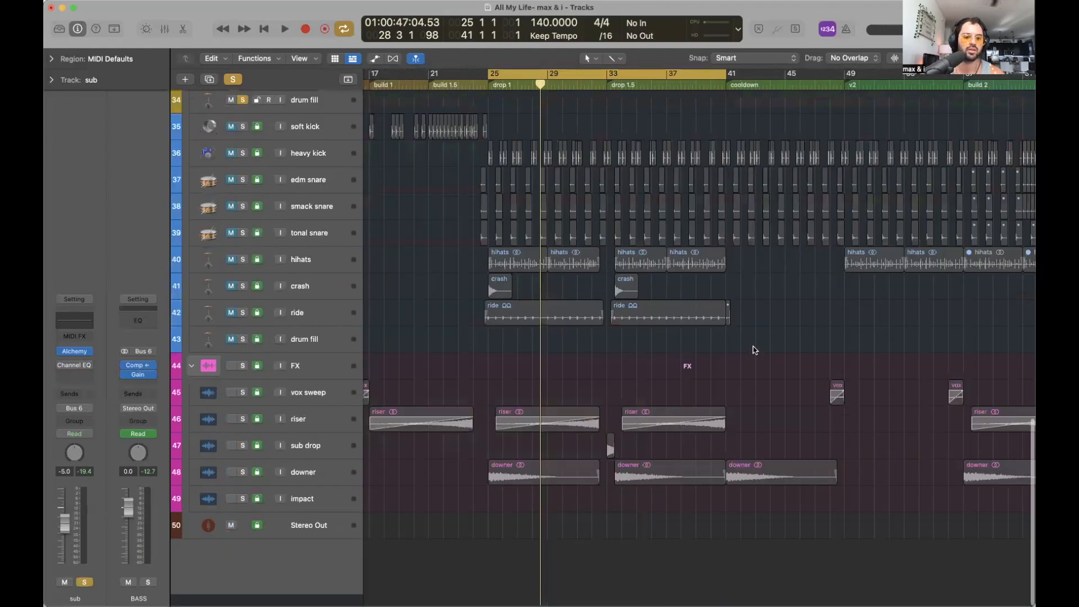
{"action": "scroll", "coordinate": [753, 349], "scroll_direction": "up", "scroll_amount": 15}
{"action": "scroll", "coordinate": [787, 416], "scroll_direction": "down", "scroll_amount": 4}
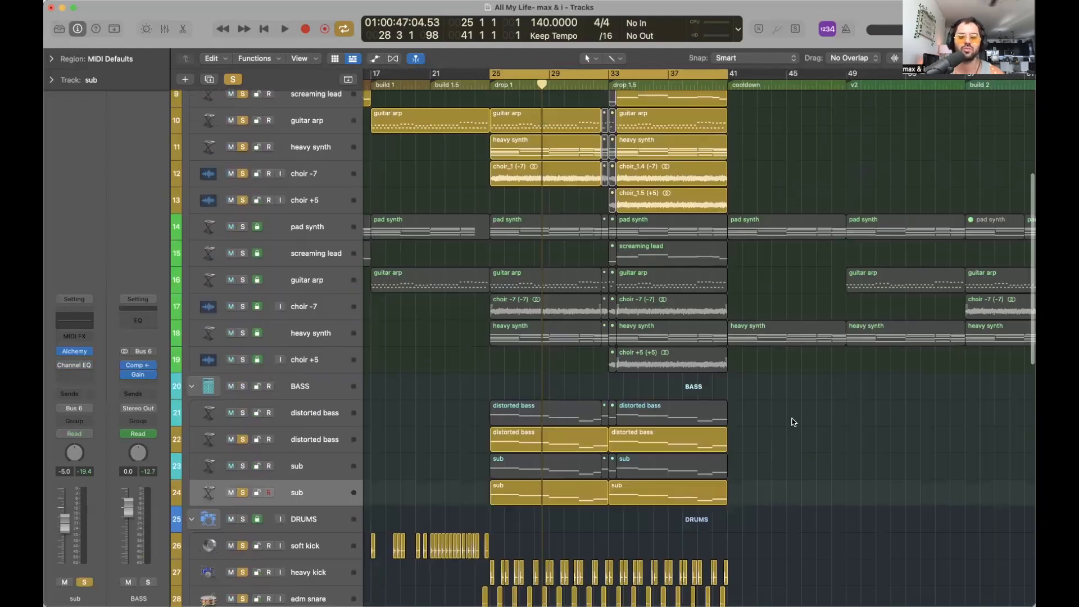
{"action": "key", "text": "space"}
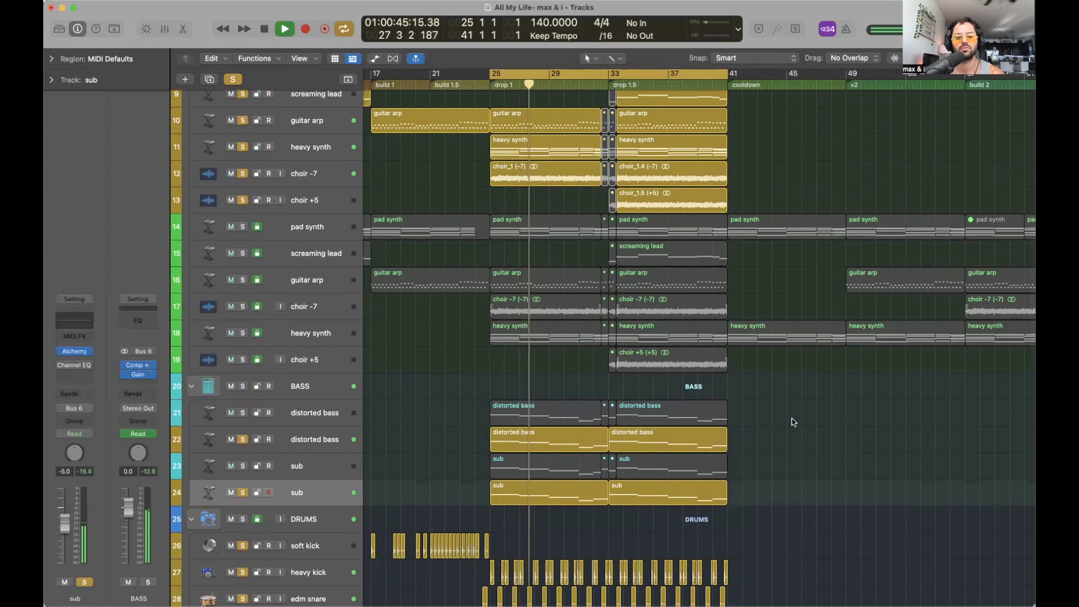
{"action": "scroll", "coordinate": [790, 419], "scroll_direction": "down", "scroll_amount": 2}
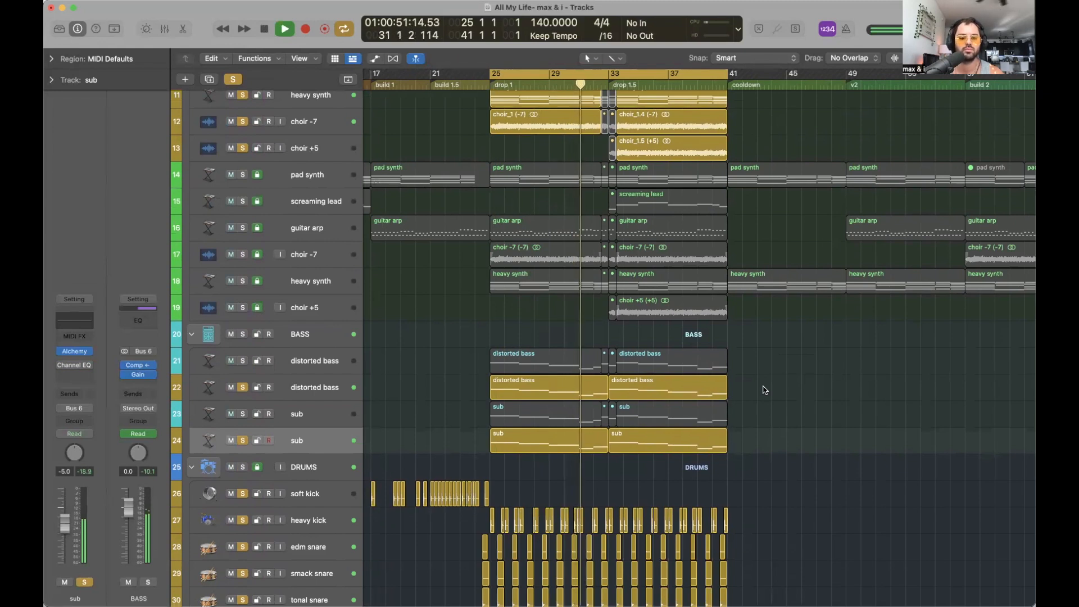
{"action": "key", "text": "space"}
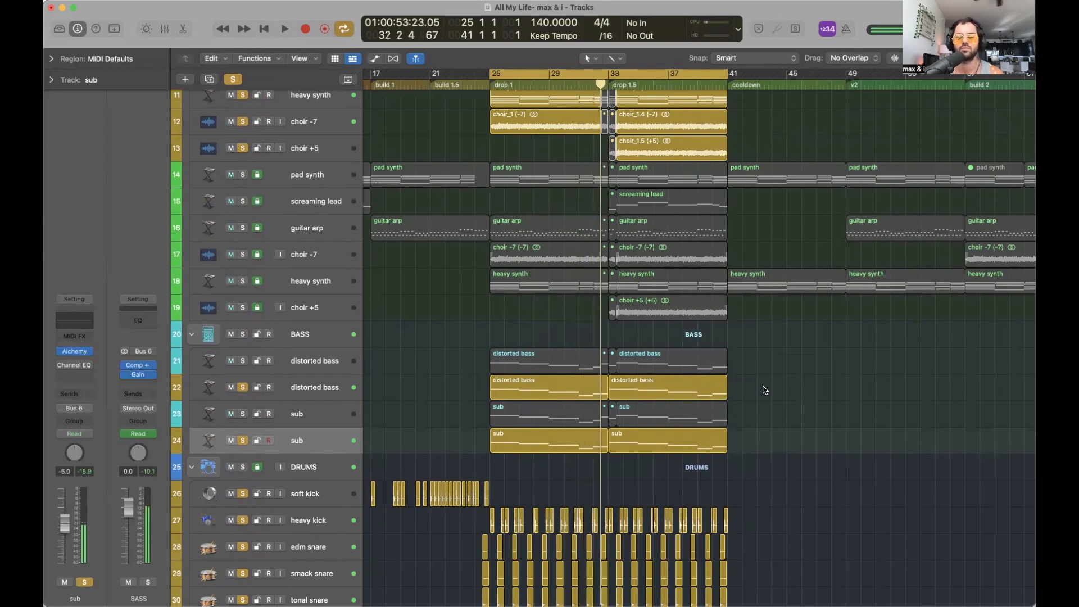
Group the original sub with the original distorted bass above the gold bass tracks, and solo the BASS stack
{"action": "left_click", "coordinate": [307, 361]}
{"action": "left_click", "coordinate": [491, 360]}
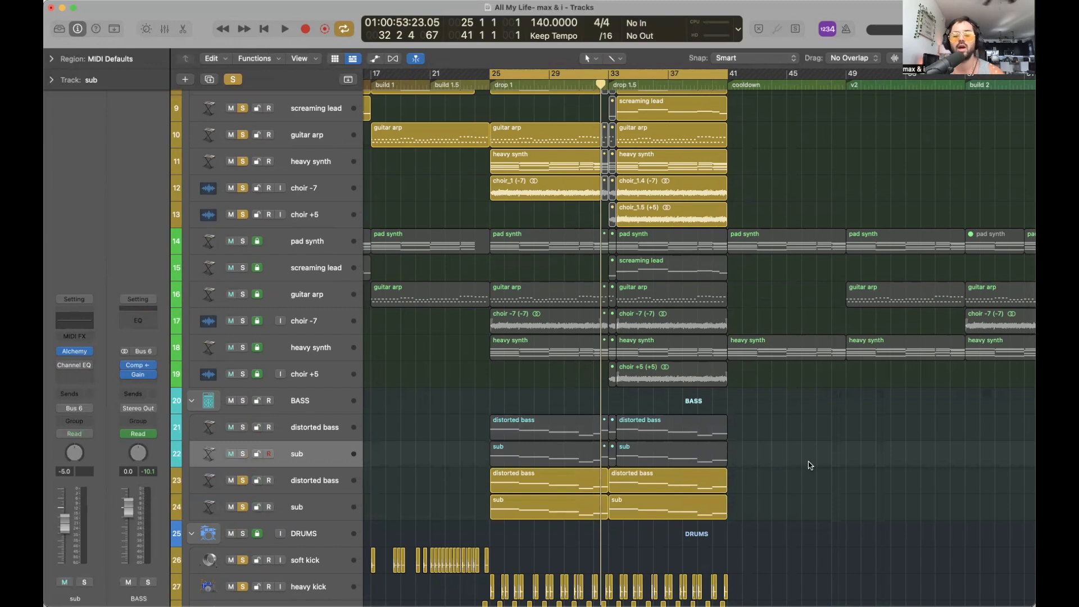
{"action": "scroll", "coordinate": [809, 463], "scroll_direction": "down", "scroll_amount": 5}
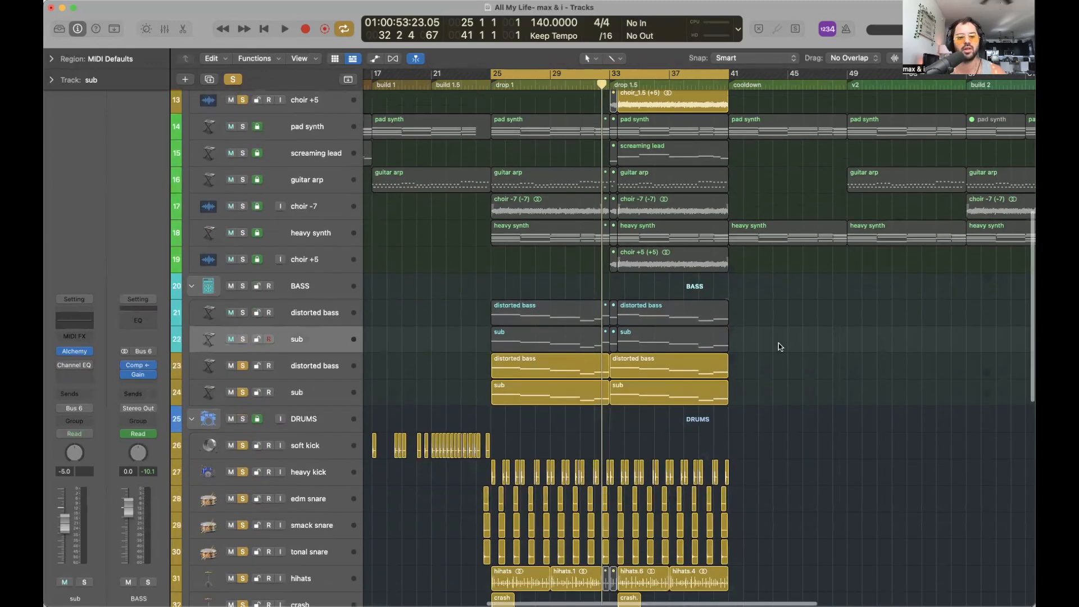
{"action": "left_click", "coordinate": [242, 266]}
{"action": "left_click", "coordinate": [241, 266]}
{"action": "scroll", "coordinate": [688, 330], "scroll_direction": "up", "scroll_amount": 5}
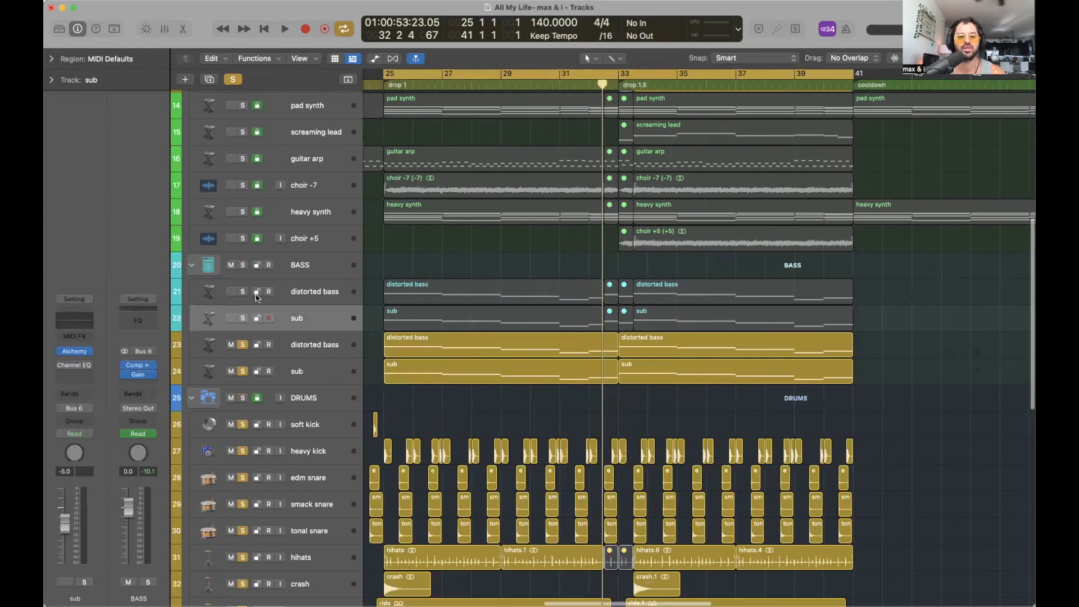
{"action": "left_click", "coordinate": [242, 265]}
{"action": "scroll", "coordinate": [696, 266], "scroll_direction": "up", "scroll_amount": 5}
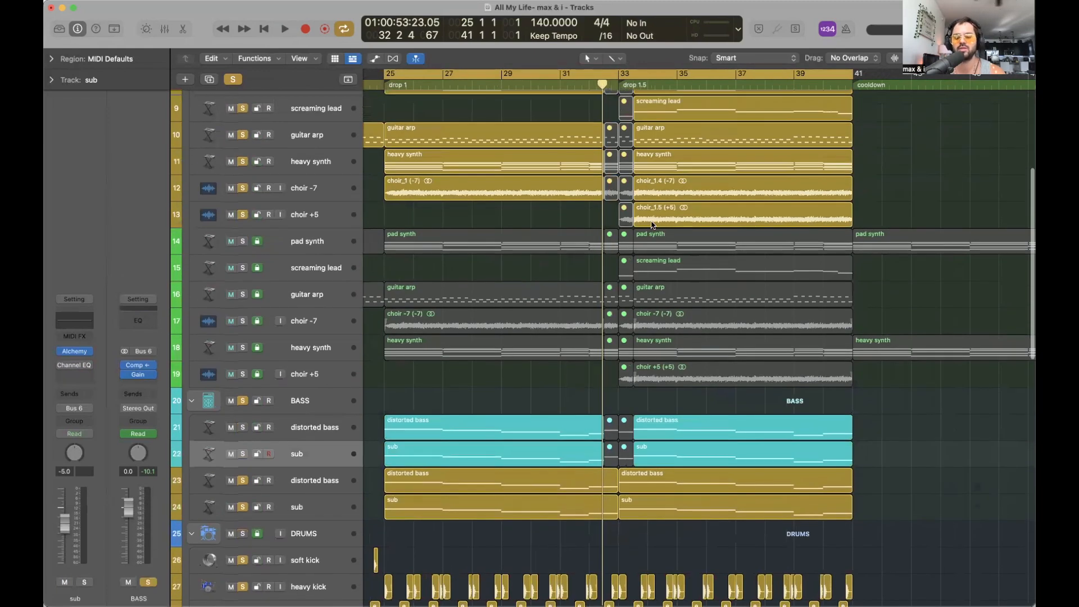
Split the gold distorted bass and sub regions at bar 32 beat 3 and bar 33 beat 3, splitting crossing notes
{"action": "scroll", "coordinate": [653, 225], "scroll_direction": "up", "scroll_amount": 2}
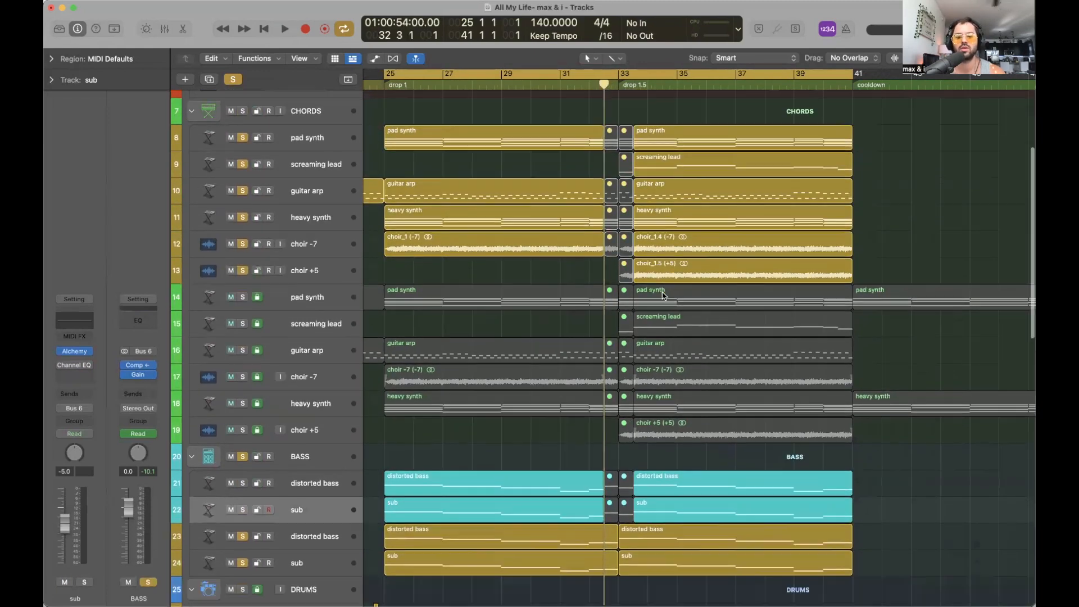
{"action": "scroll", "coordinate": [663, 295], "scroll_direction": "down", "scroll_amount": 3}
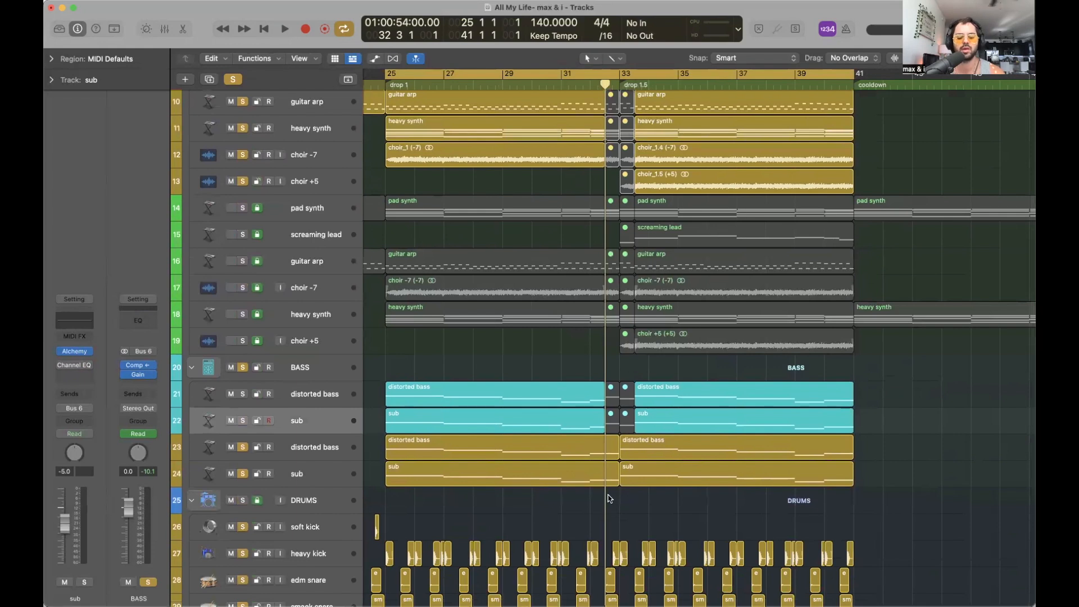
{"action": "left_click_drag", "start_coordinate": [609, 498], "coordinate": [609, 456]}
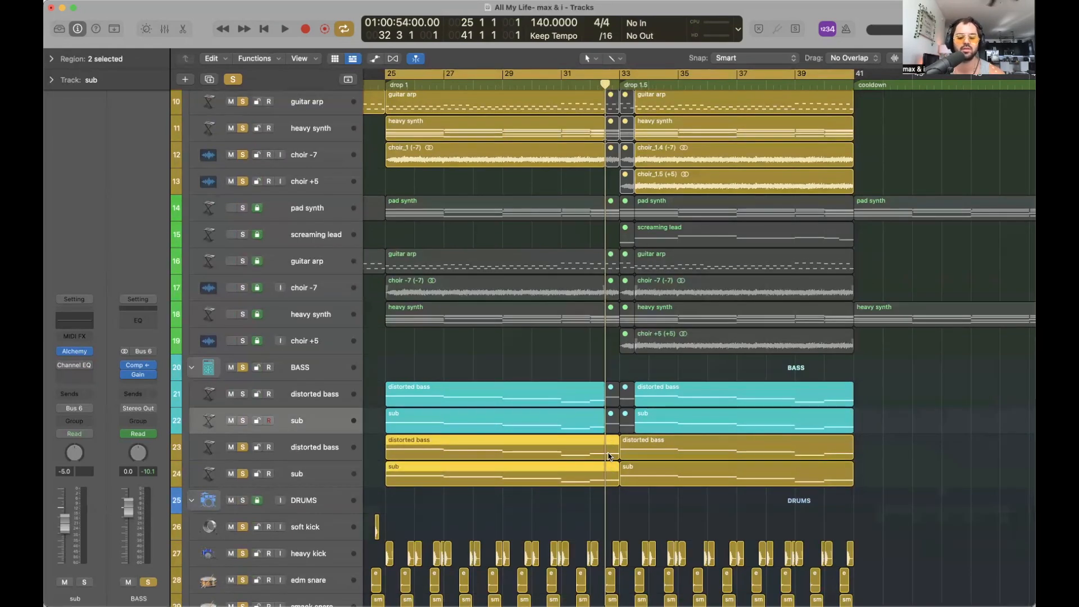
{"action": "key", "text": "super+t"}
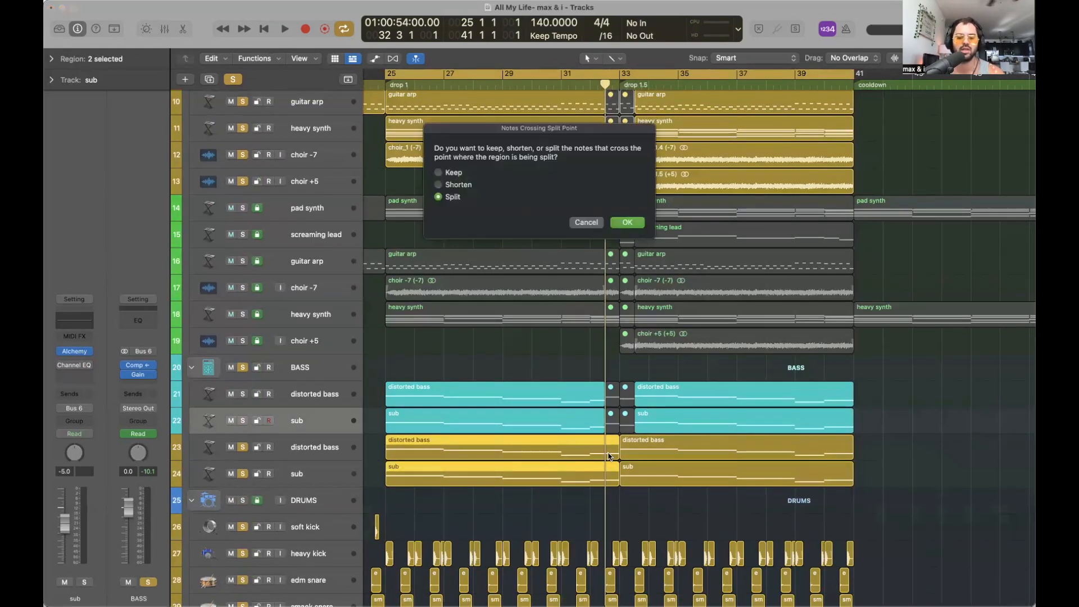
{"action": "left_click", "coordinate": [628, 223]}
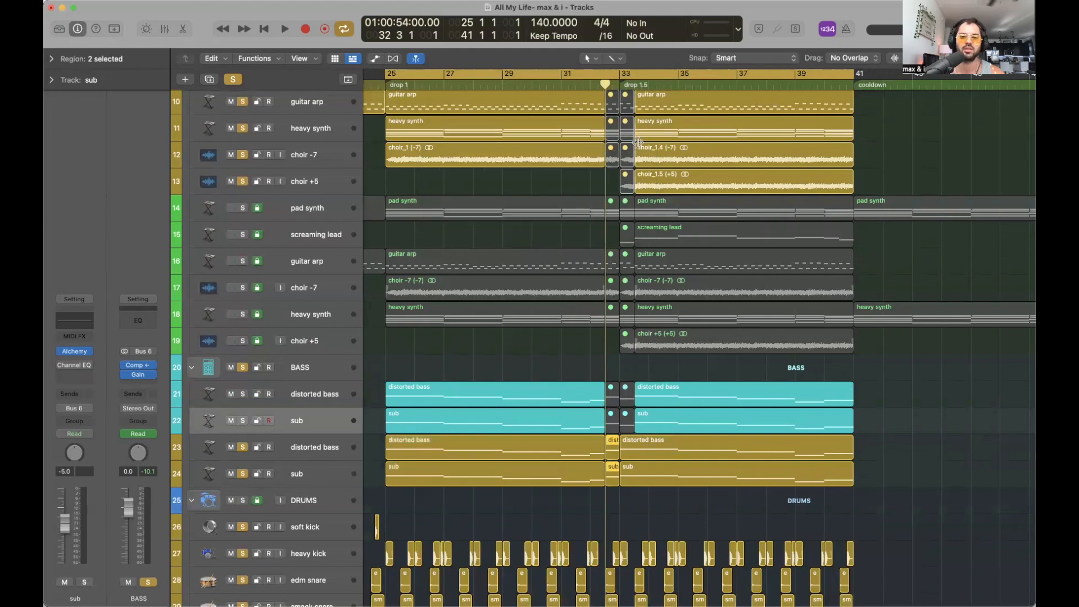
{"action": "left_click", "coordinate": [634, 78]}
{"action": "left_click_drag", "start_coordinate": [664, 502], "coordinate": [663, 450]}
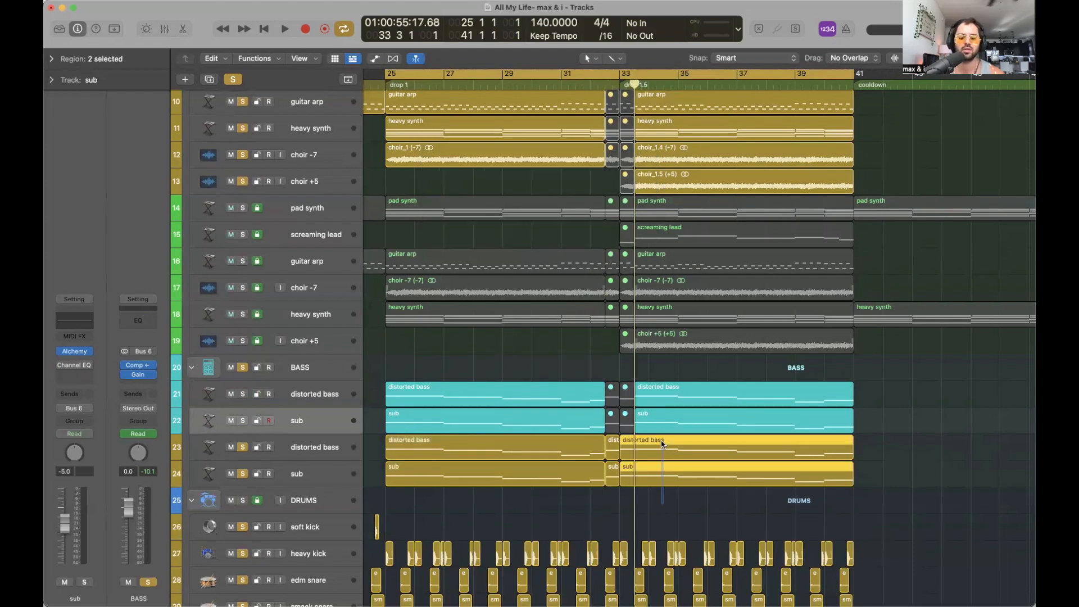
{"action": "key", "text": "super+t"}
{"action": "left_click", "coordinate": [627, 222]}
Mute the short gold distorted bass and sub regions between bar 32 beat 3 and bar 33 beat 3
{"action": "key", "text": "t"}
{"action": "key", "text": "m"}
{"action": "left_click_drag", "start_coordinate": [634, 506], "coordinate": [615, 453]}
{"action": "left_click", "coordinate": [615, 455]}
{"action": "key", "text": "t"}
{"action": "key", "text": "t"}
{"action": "left_click", "coordinate": [598, 347]}
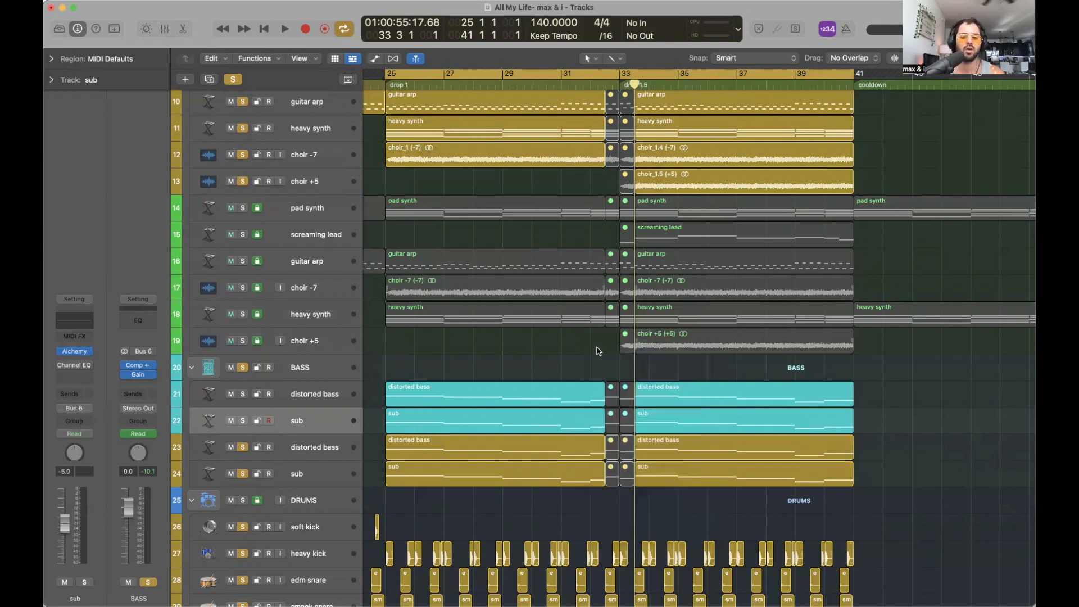
Show track automation, compare the CHORDS and BASS gain dips, and delete the BASS stack's dip around bar 33
{"action": "left_click", "coordinate": [310, 370]}
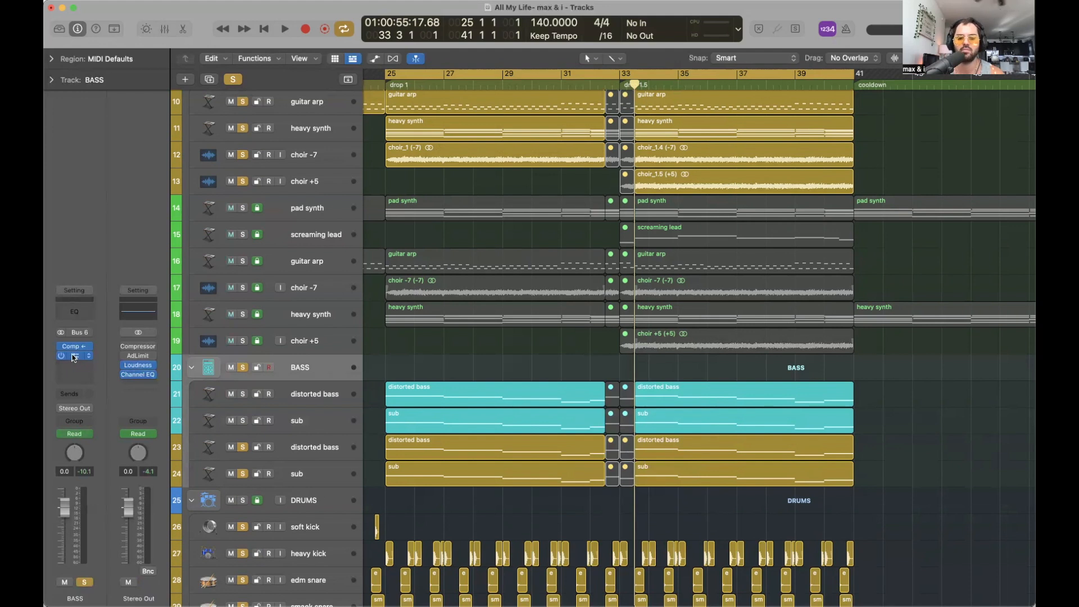
{"action": "scroll", "coordinate": [614, 214], "scroll_direction": "up", "scroll_amount": 5}
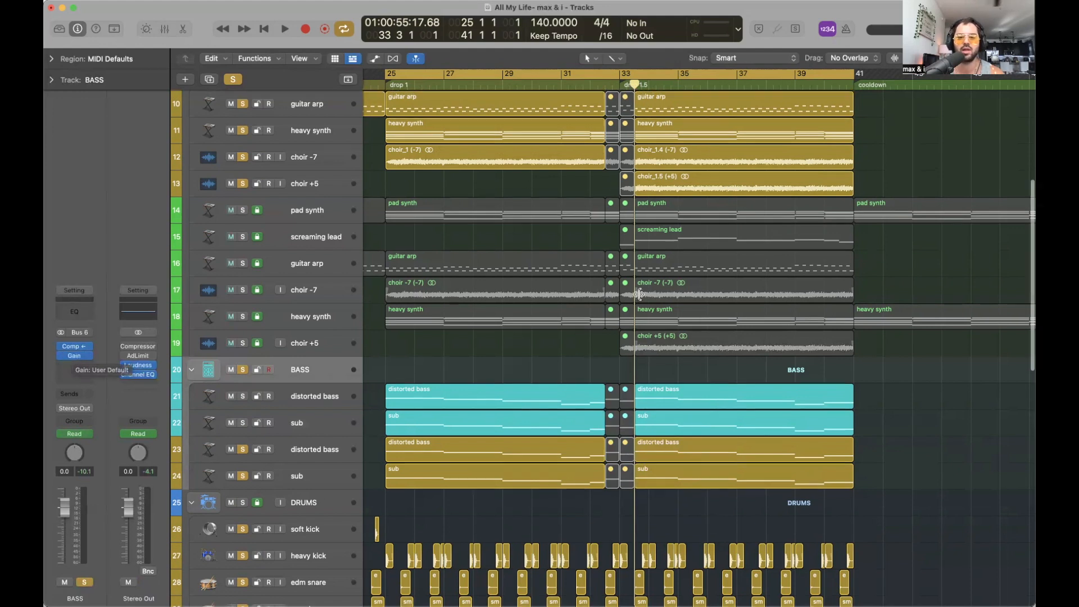
{"action": "key", "text": "a"}
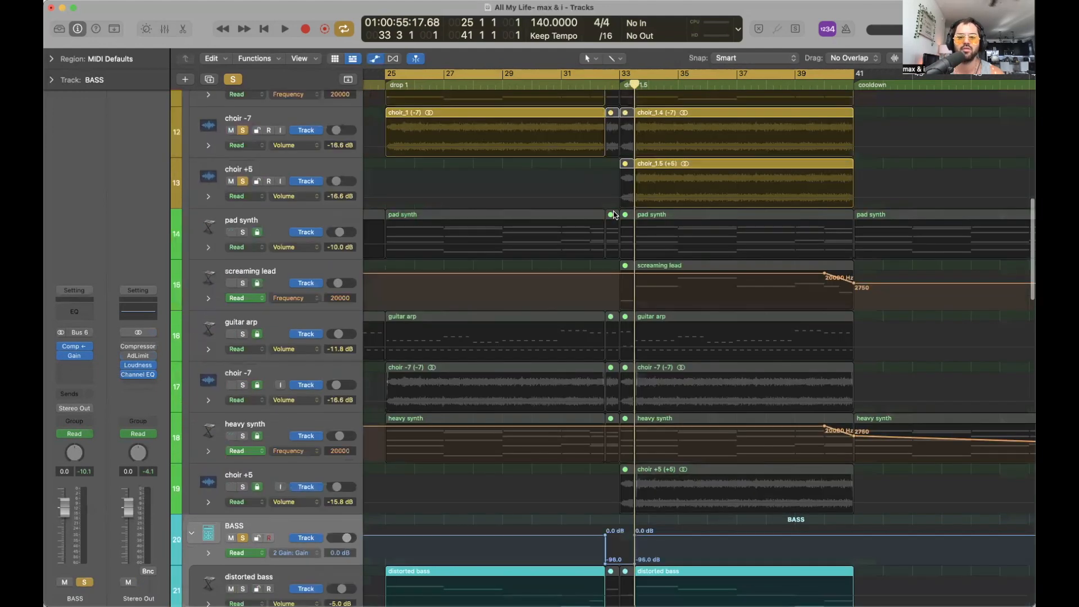
{"action": "scroll", "coordinate": [614, 214], "scroll_direction": "up", "scroll_amount": 6}
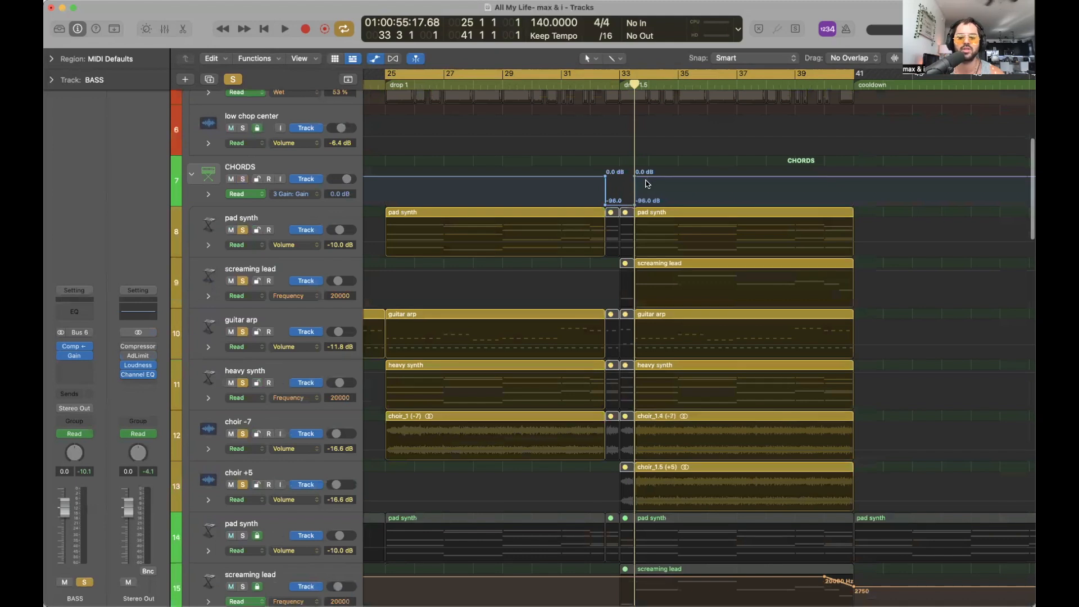
{"action": "scroll", "coordinate": [674, 548], "scroll_direction": "down", "scroll_amount": 9}
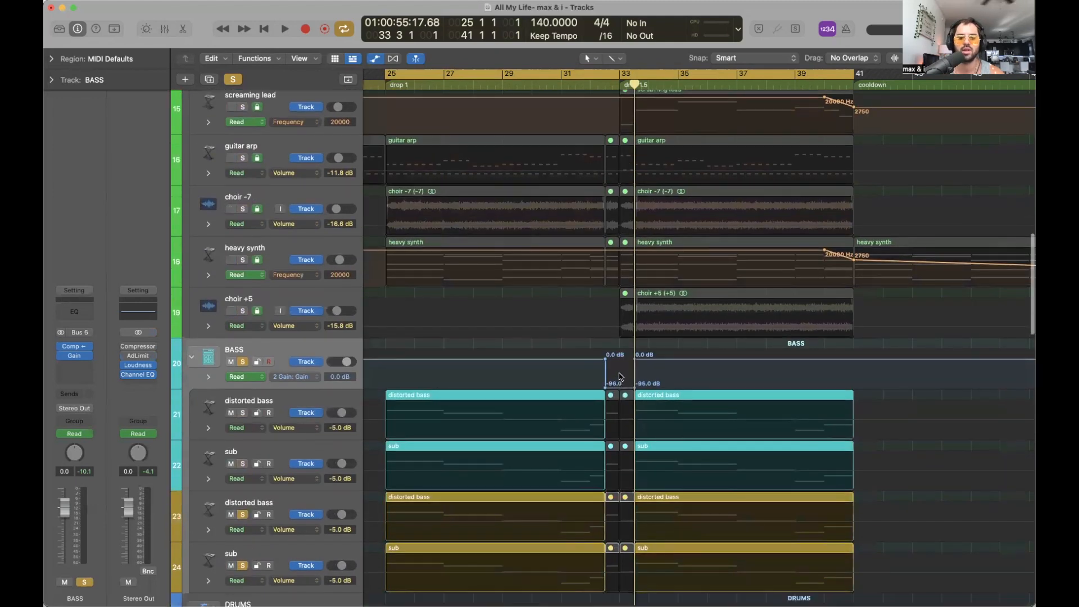
{"action": "scroll", "coordinate": [618, 348], "scroll_direction": "down", "scroll_amount": 2}
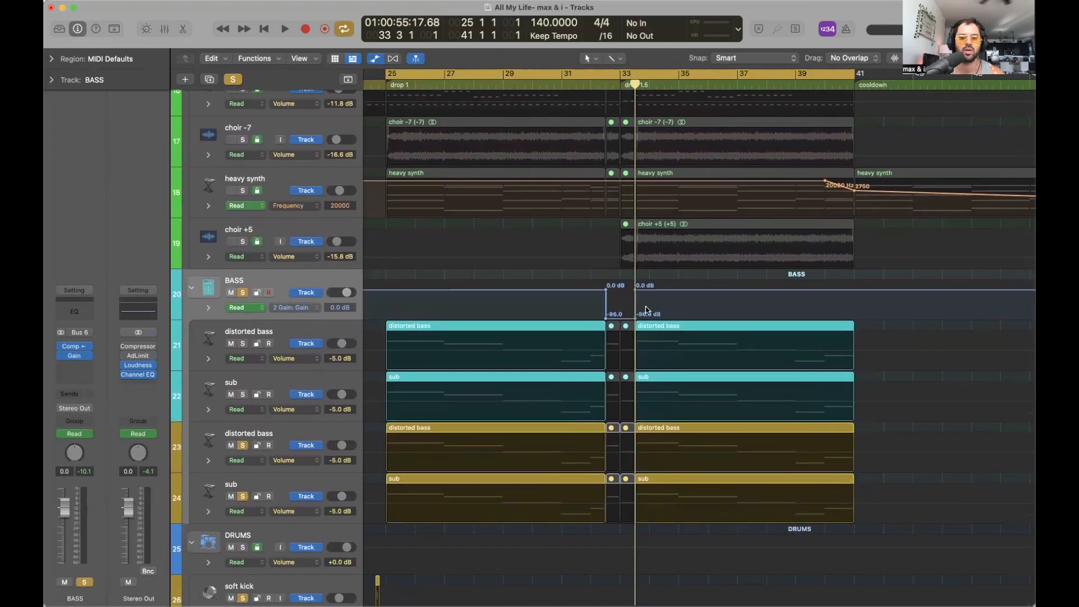
{"action": "left_click_drag", "start_coordinate": [646, 310], "coordinate": [578, 307]}
{"action": "key", "text": "Delete"}
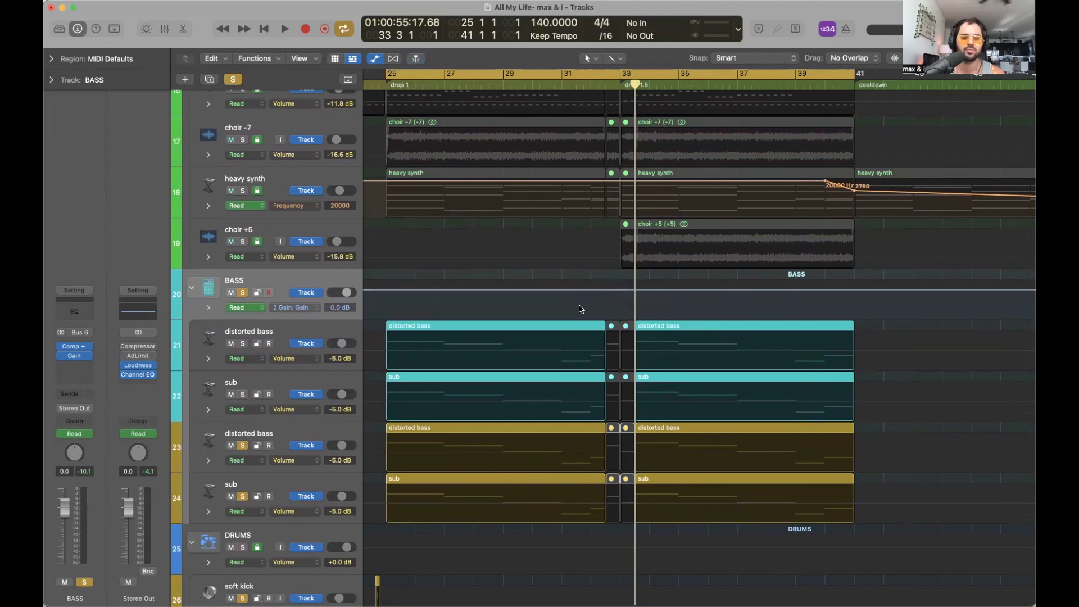
Open the BASS stack's Gain plug-in to examine its gain control, and close it
{"action": "left_click", "coordinate": [79, 367]}
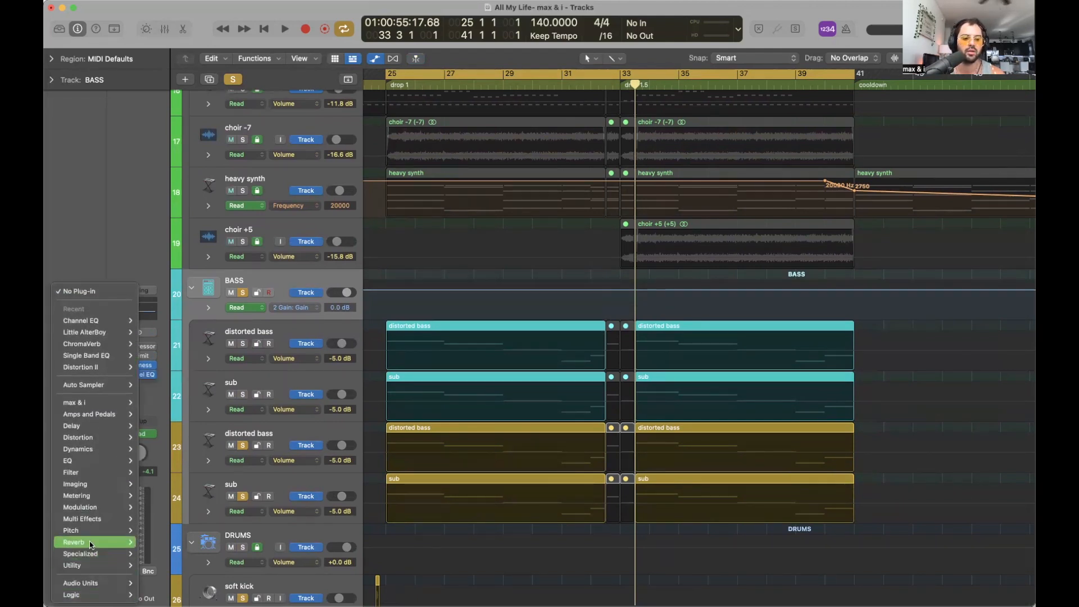
{"action": "left_click", "coordinate": [85, 183]}
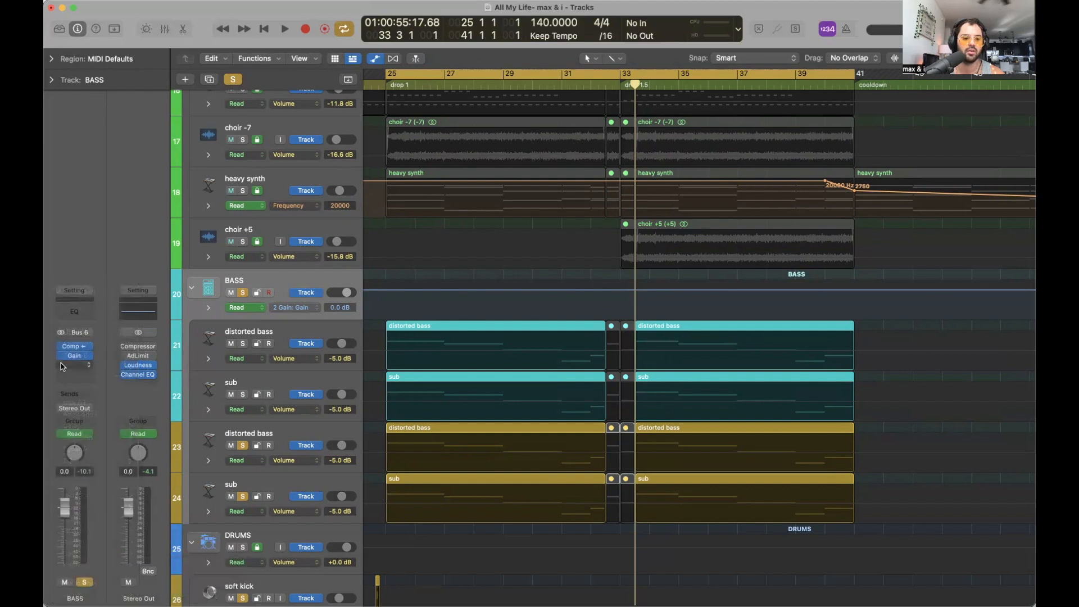
{"action": "left_click", "coordinate": [79, 356]}
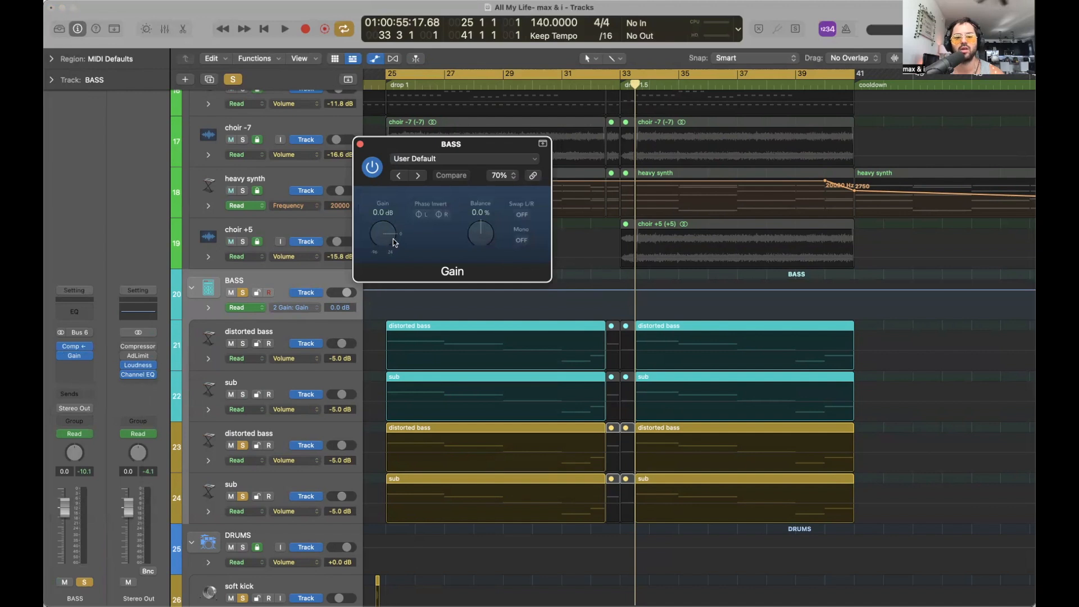
{"action": "left_click", "coordinate": [360, 144]}
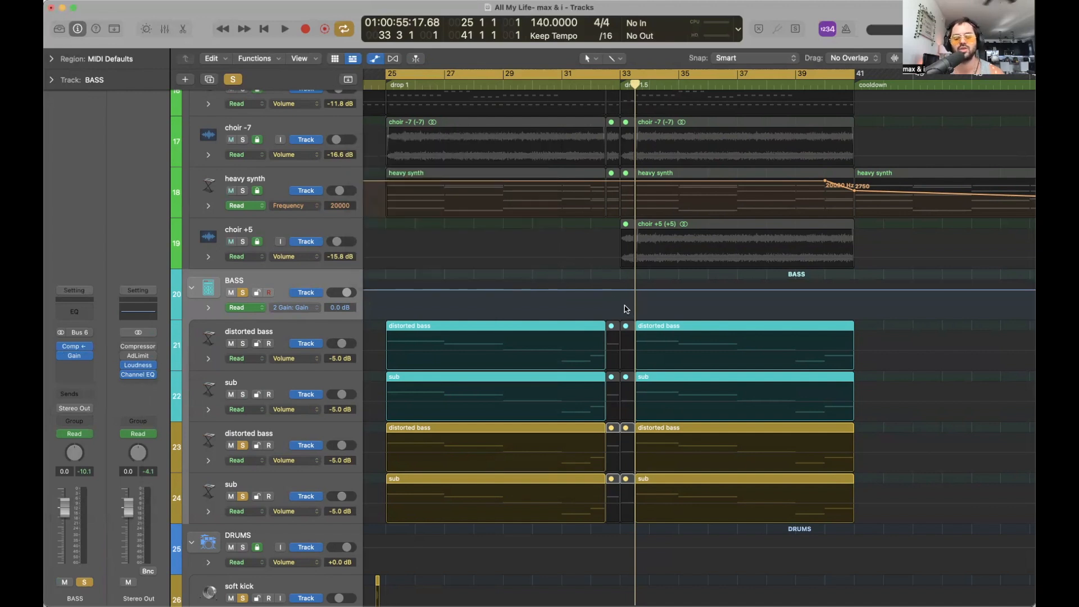
Using the Marquee Tool, lower the BASS gain automation to -96 dB from bar 32 beat 3 to bar 33 beat 3, and hide automation
{"action": "left_click", "coordinate": [620, 56]}
{"action": "left_click", "coordinate": [643, 220]}
{"action": "left_click_drag", "start_coordinate": [603, 292], "coordinate": [622, 380]}
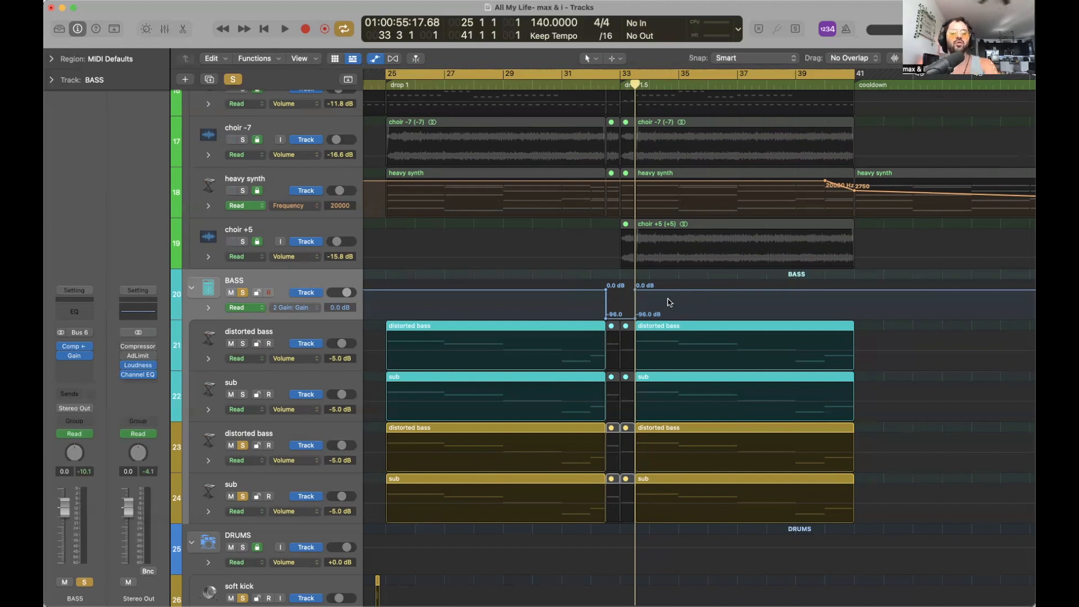
{"action": "key", "text": "a"}
Select the CHORDS stack to view its channel-strip effects alongside the chord and bass tracks
{"action": "scroll", "coordinate": [602, 266], "scroll_direction": "up", "scroll_amount": 2}
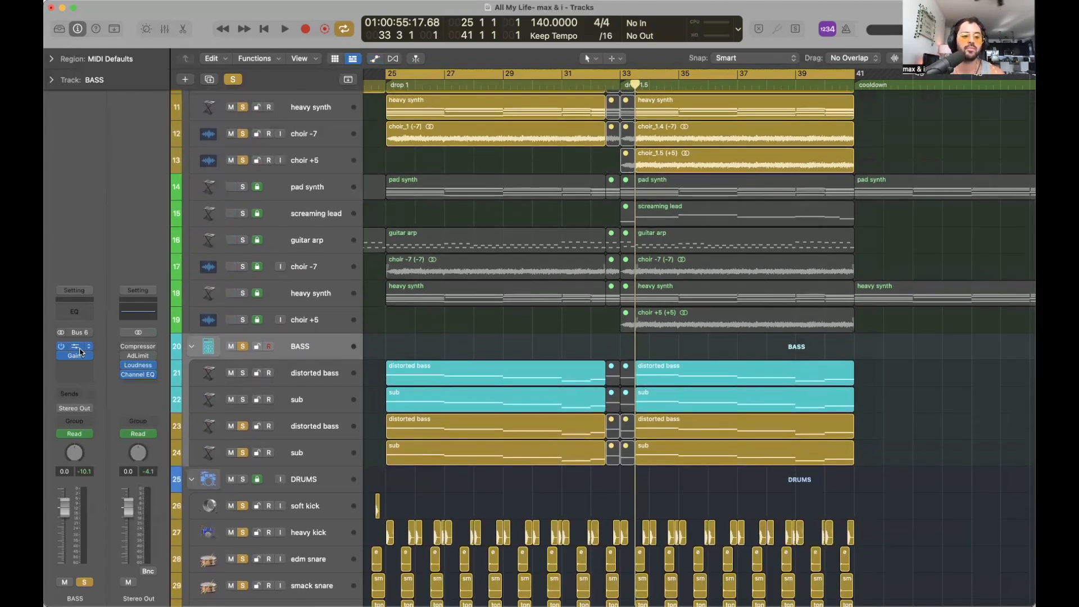
{"action": "scroll", "coordinate": [551, 354], "scroll_direction": "up", "scroll_amount": 6}
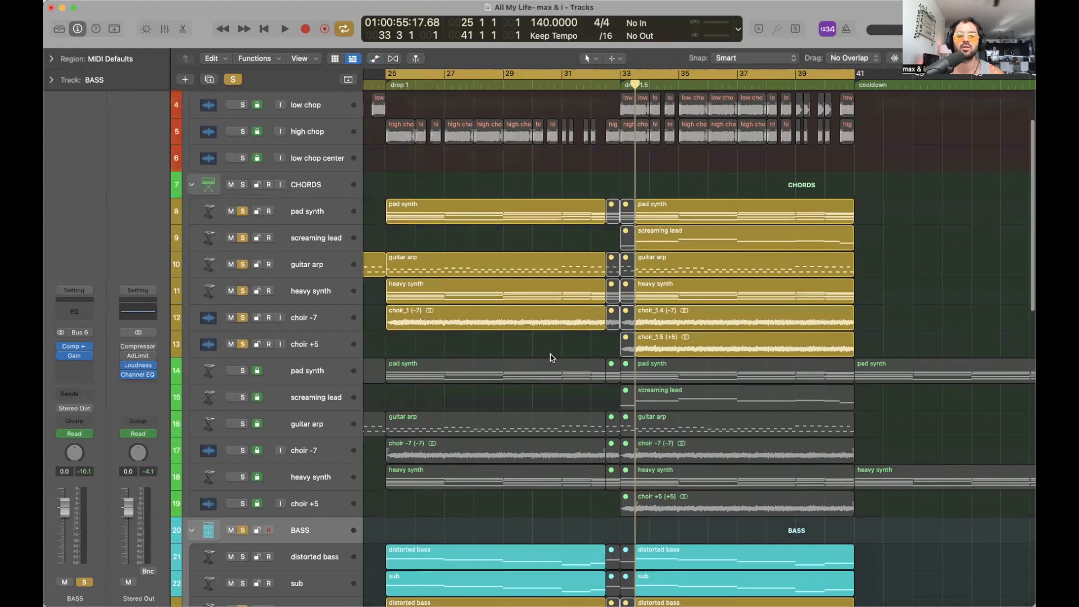
{"action": "left_click", "coordinate": [329, 188]}
{"action": "scroll", "coordinate": [549, 438], "scroll_direction": "down", "scroll_amount": 3}
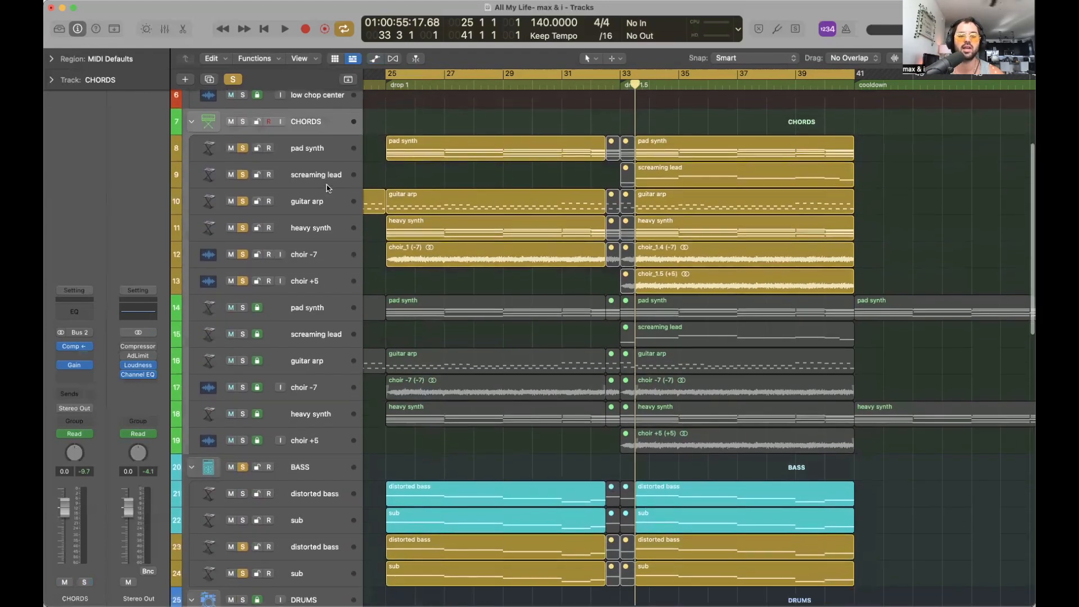
{"action": "scroll", "coordinate": [745, 461], "scroll_direction": "down", "scroll_amount": 1}
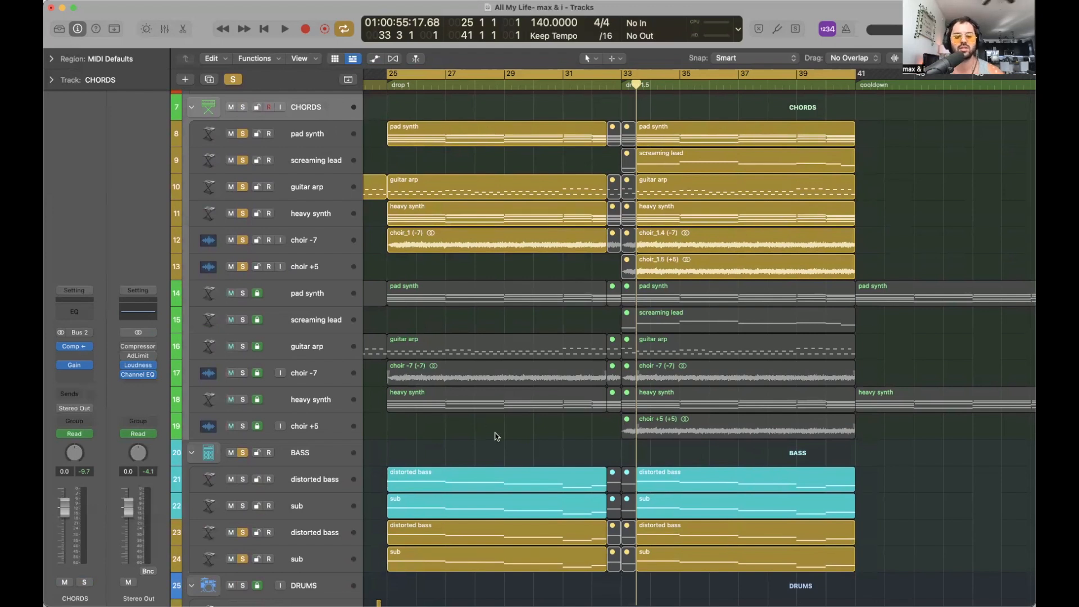
Show the mixer, examine the side-chained Compressor on the CHORDS stack, and close its plug-in window
{"action": "key", "text": "x"}
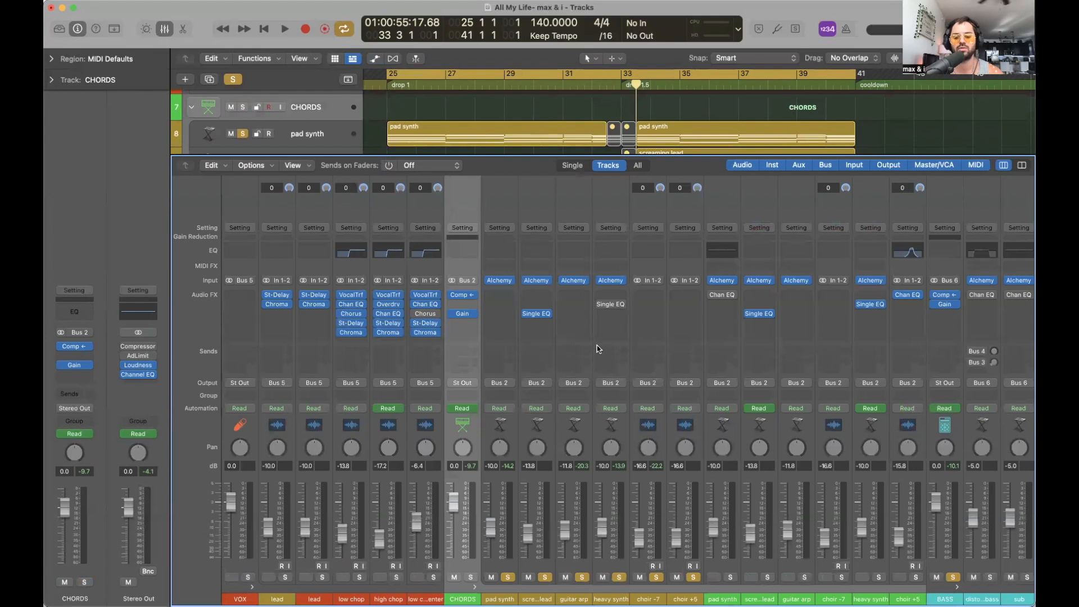
{"action": "scroll", "coordinate": [597, 345], "scroll_direction": "right", "scroll_amount": 5}
{"action": "scroll", "coordinate": [597, 345], "scroll_direction": "right", "scroll_amount": 10}
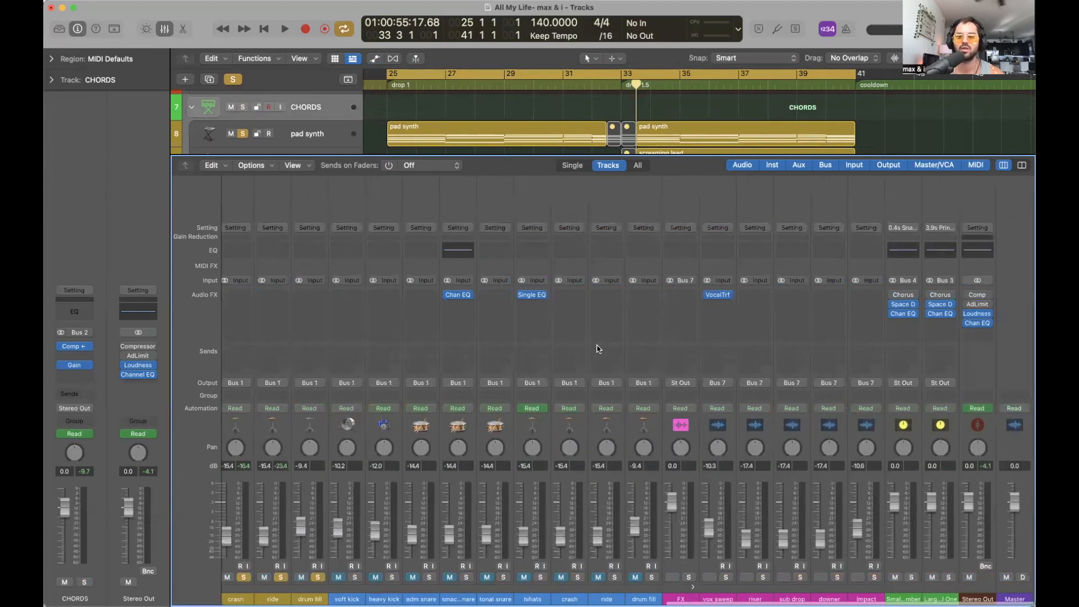
{"action": "scroll", "coordinate": [810, 340], "scroll_direction": "left", "scroll_amount": 15}
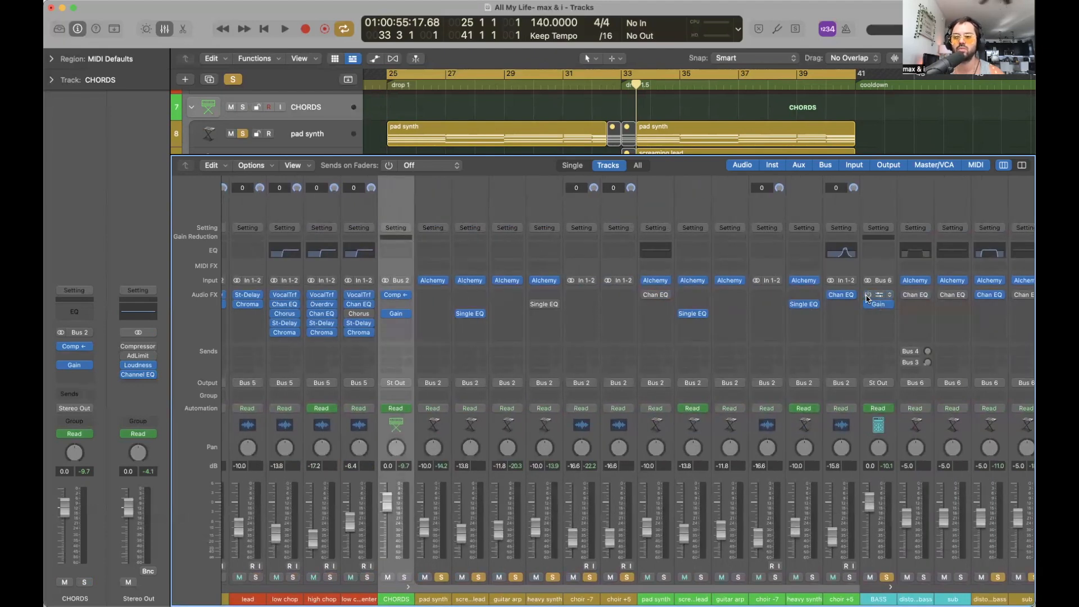
{"action": "left_click", "coordinate": [397, 298]}
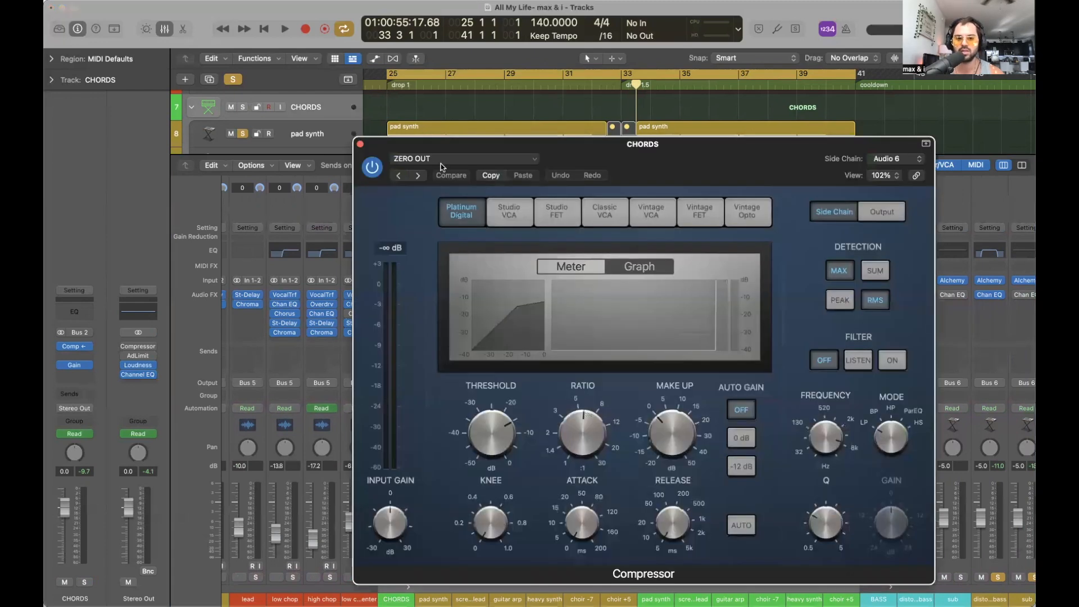
{"action": "left_click", "coordinate": [361, 144]}
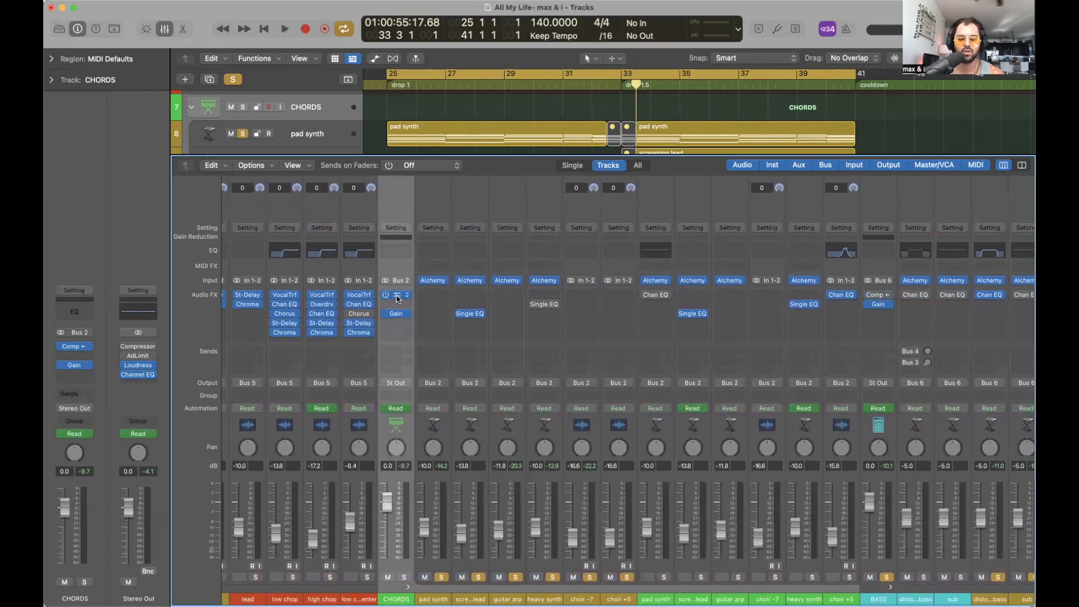
Copy the CHORDS stack's Compressor to the BASS stack's first effect slot, remove the old bypassed Compressor below Gain, and hide the mixer
{"action": "left_click_drag", "start_coordinate": [663, 320], "coordinate": [878, 319]}
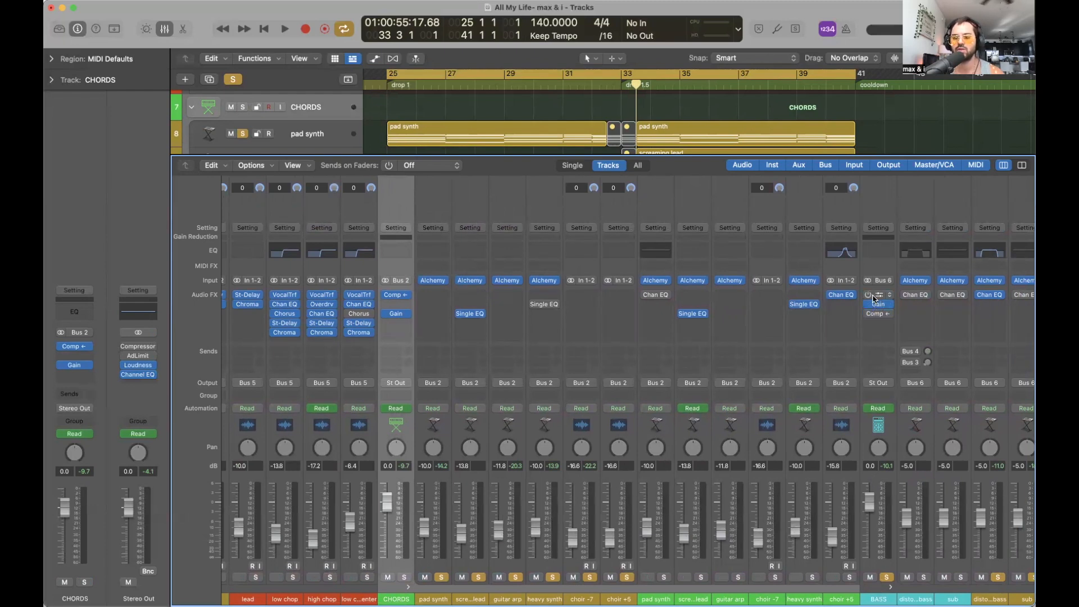
{"action": "left_click", "coordinate": [891, 313]}
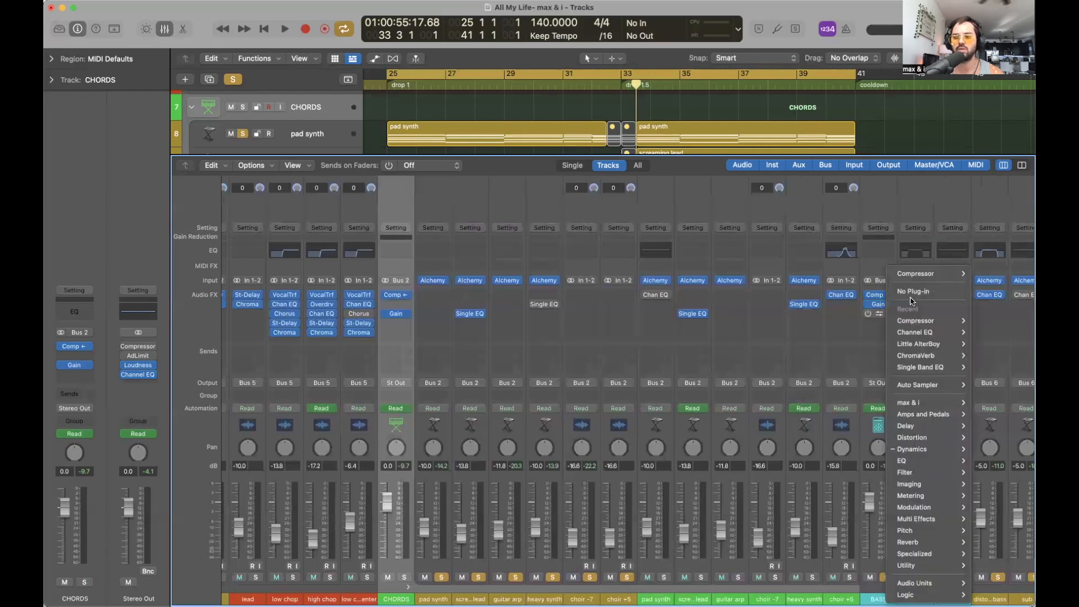
{"action": "left_click", "coordinate": [914, 292]}
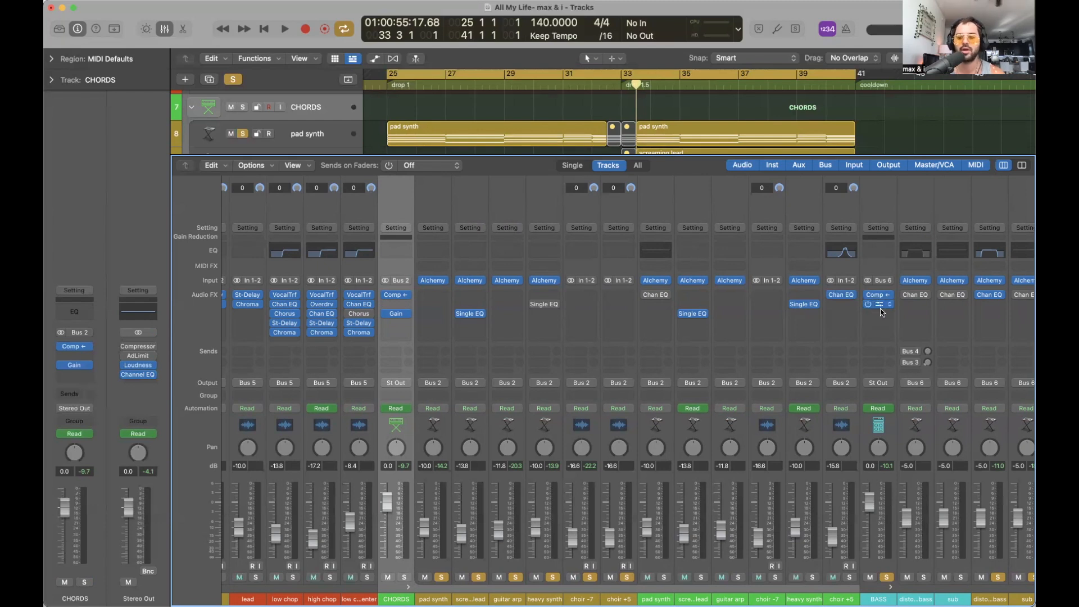
{"action": "key", "text": "x"}
Select the BASS stack and play the drop from bar 25 with the soloed chords and drums
{"action": "scroll", "coordinate": [636, 318], "scroll_direction": "up", "scroll_amount": 4}
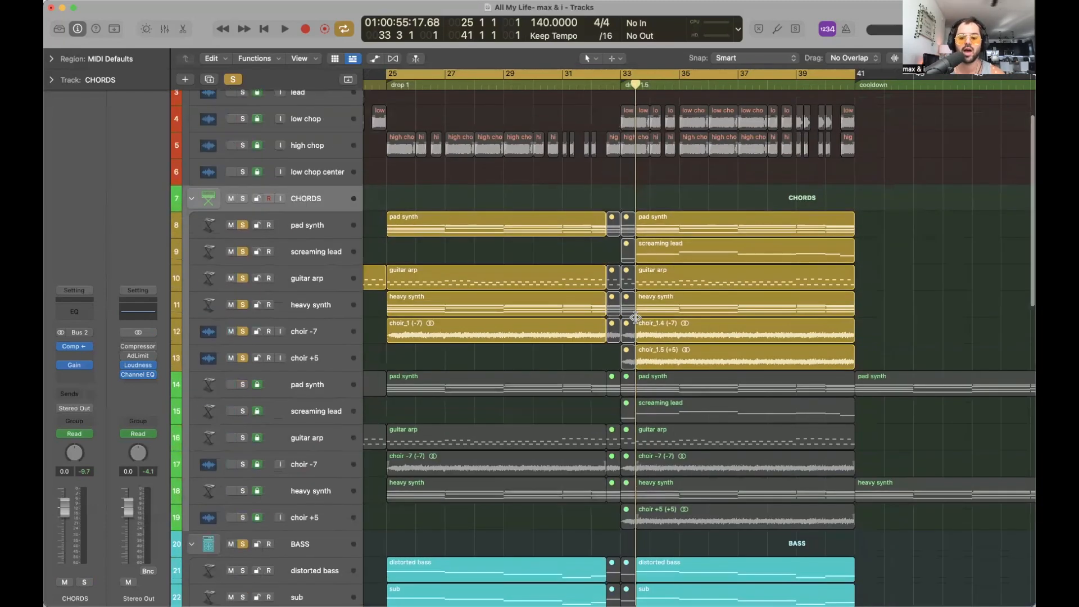
{"action": "scroll", "coordinate": [635, 318], "scroll_direction": "down", "scroll_amount": 4}
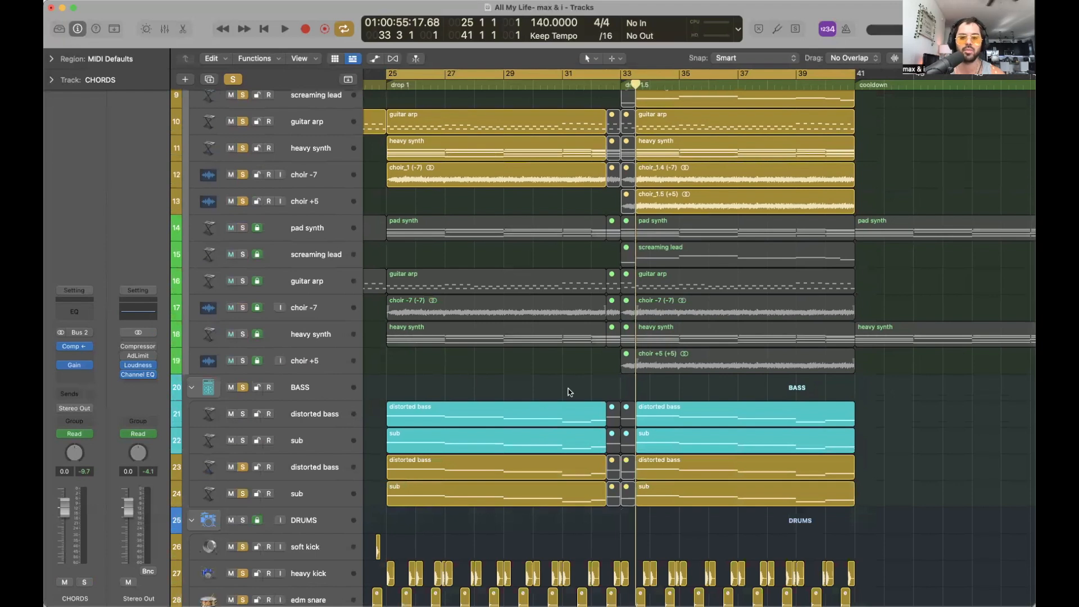
{"action": "scroll", "coordinate": [619, 215], "scroll_direction": "up", "scroll_amount": 1}
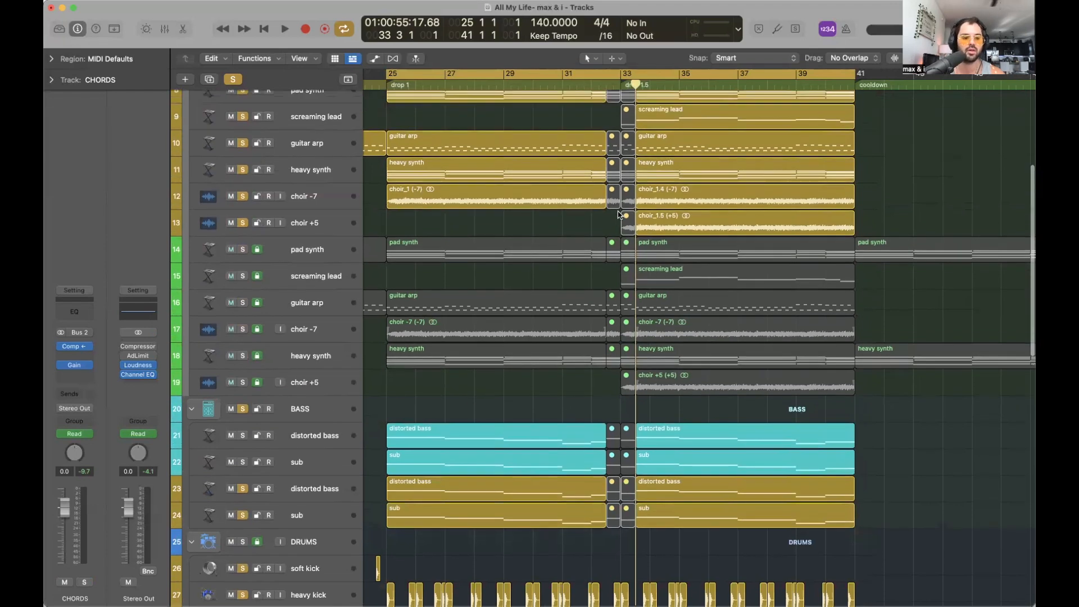
{"action": "left_click", "coordinate": [268, 412]}
{"action": "key", "text": "space"}
{"action": "scroll", "coordinate": [928, 421], "scroll_direction": "down", "scroll_amount": 1}
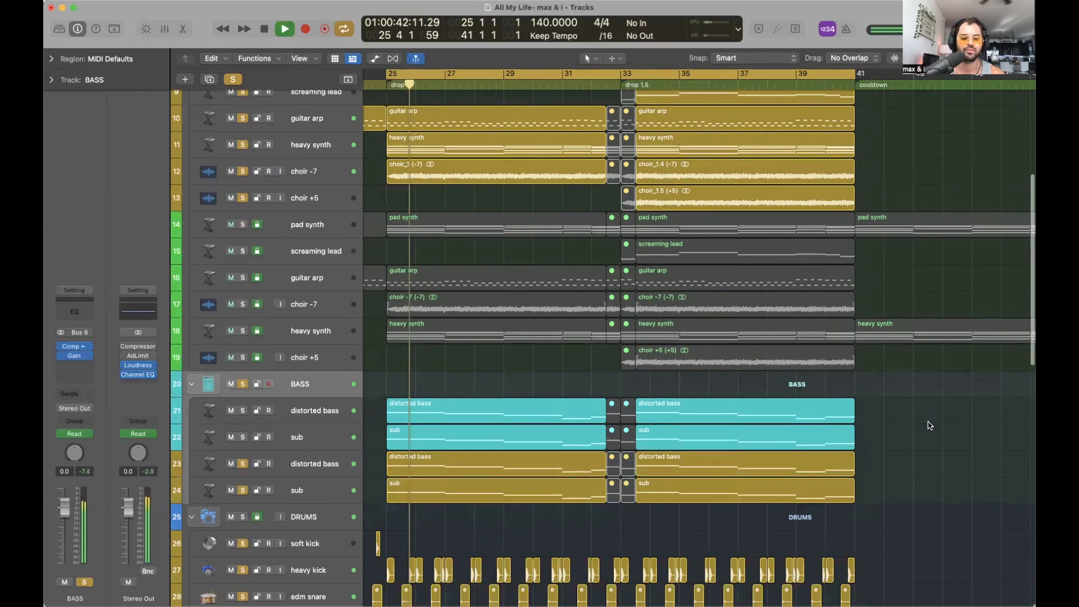
{"action": "scroll", "coordinate": [928, 425], "scroll_direction": "down", "scroll_amount": 12}
{"action": "scroll", "coordinate": [929, 425], "scroll_direction": "up", "scroll_amount": 12}
{"action": "key", "text": "super+Left"}
{"action": "key", "text": "super+Left"}
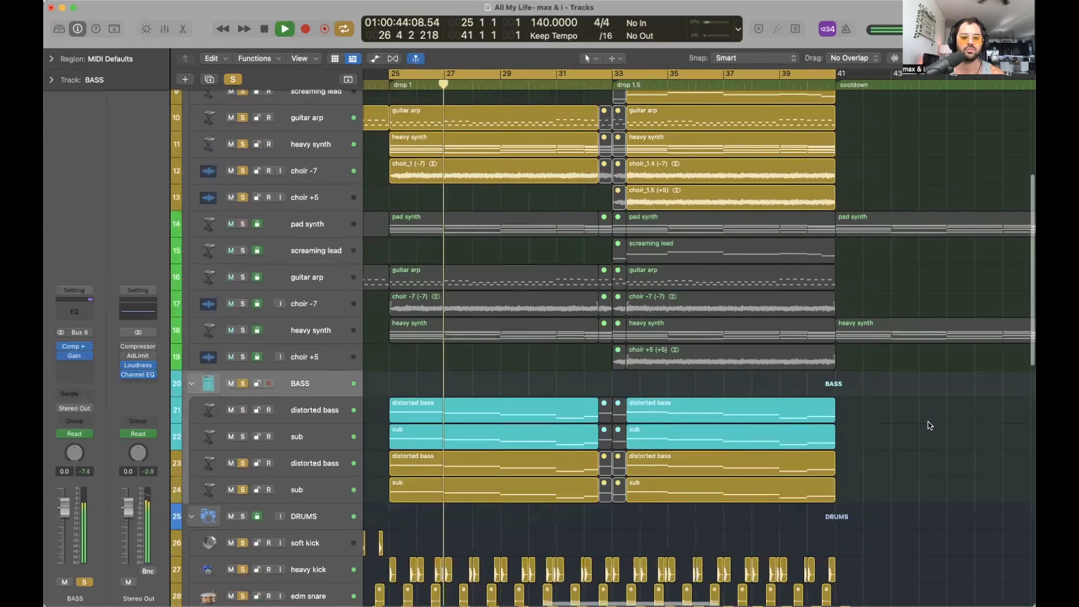
{"action": "key", "text": "super+Up"}
{"action": "key", "text": "super+Up"}
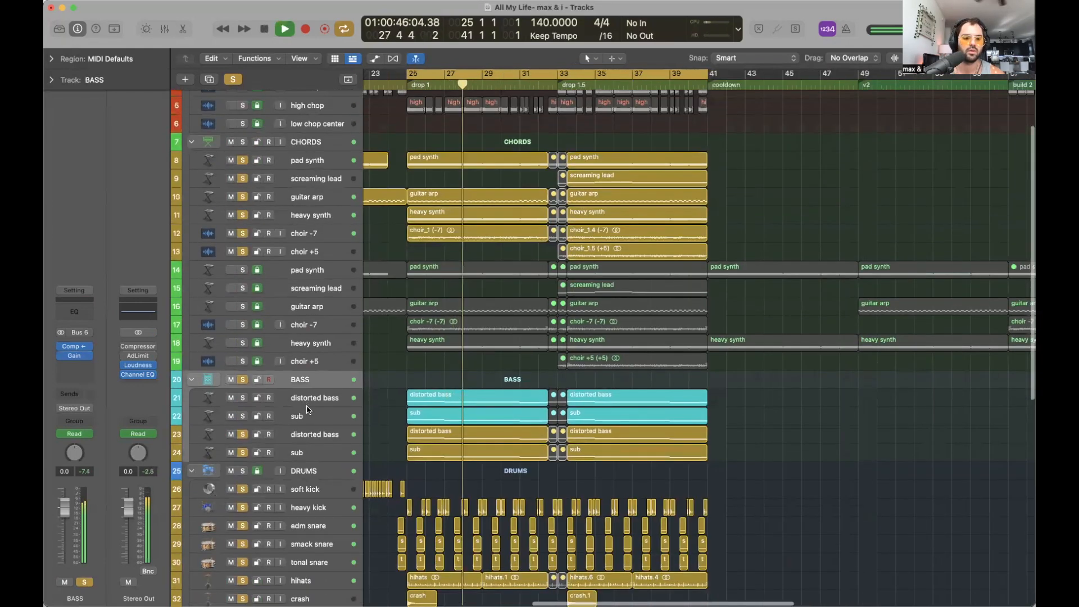
Select each distorted bass and sub track in turn during playback, listen through the bar 33 break, and stop playback in bar 34
{"action": "left_click", "coordinate": [306, 401]}
{"action": "left_click", "coordinate": [306, 418]}
{"action": "left_click", "coordinate": [309, 436]}
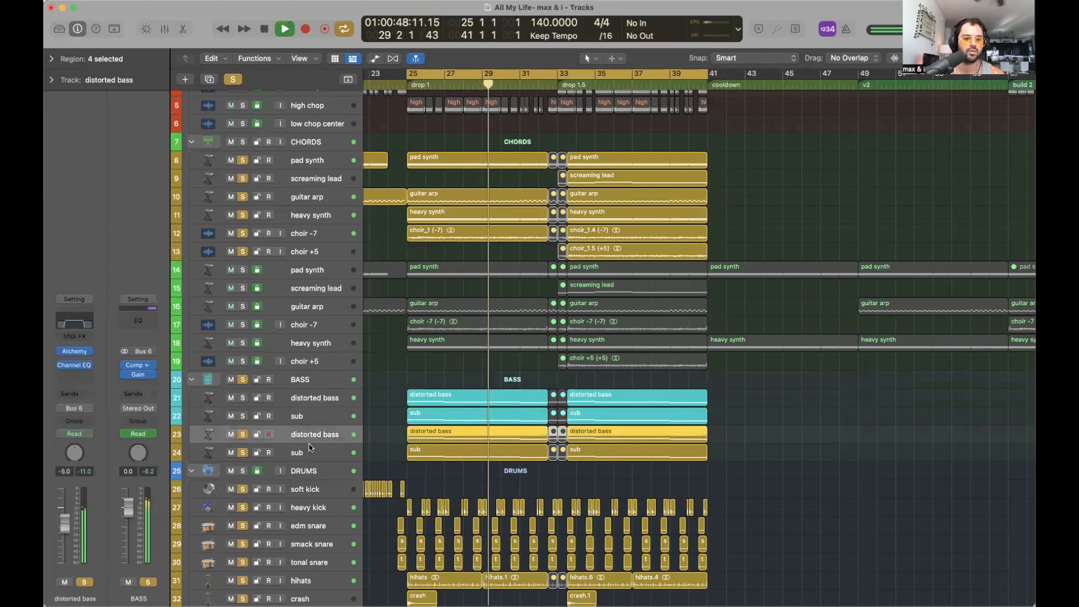
{"action": "left_click", "coordinate": [308, 453]}
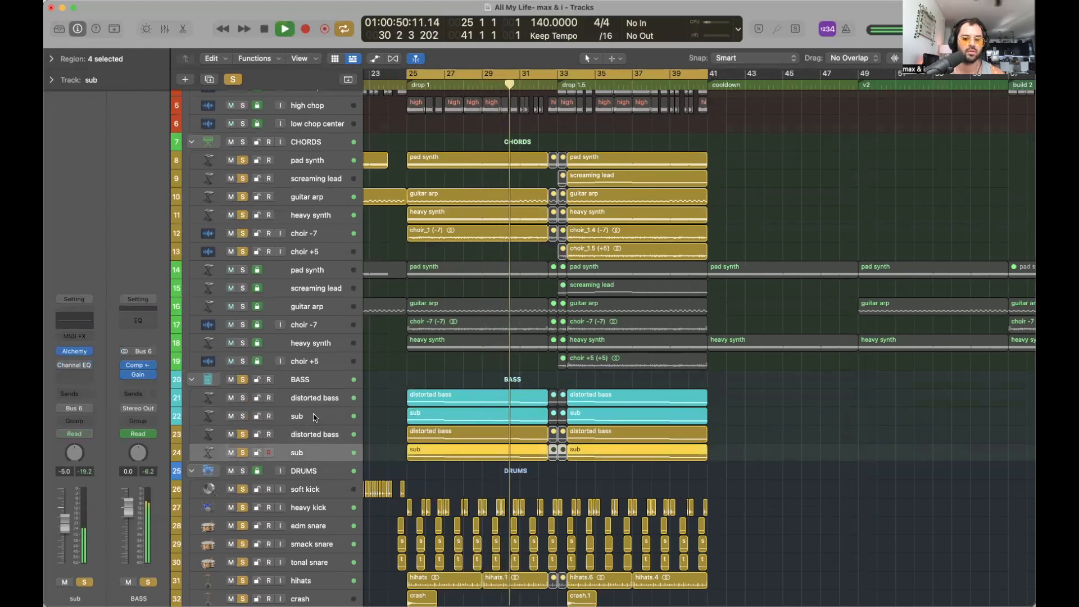
{"action": "left_click", "coordinate": [766, 437]}
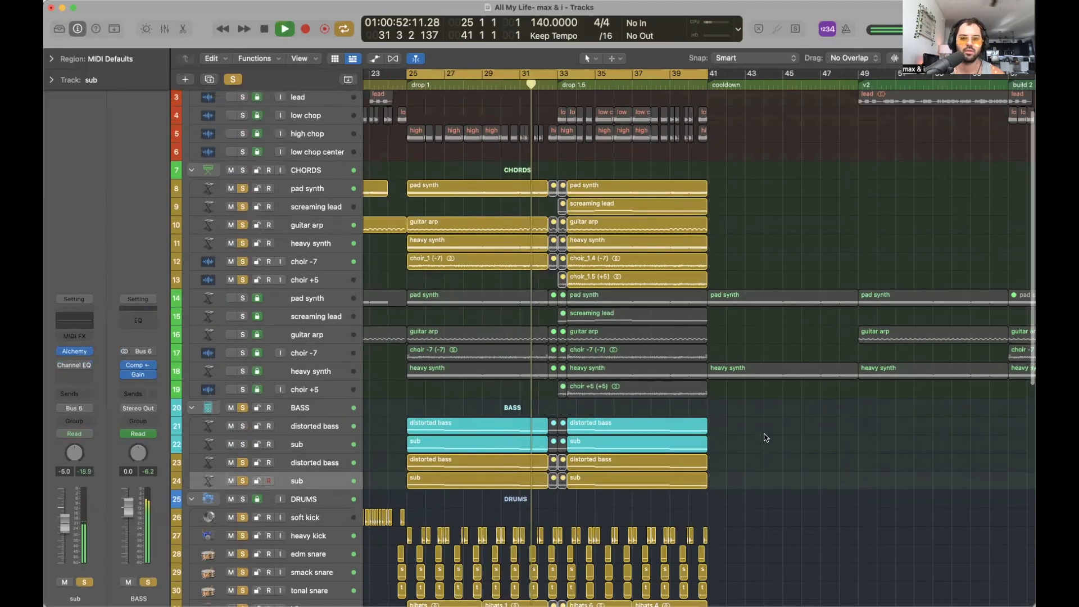
{"action": "scroll", "coordinate": [764, 439], "scroll_direction": "up", "scroll_amount": 4}
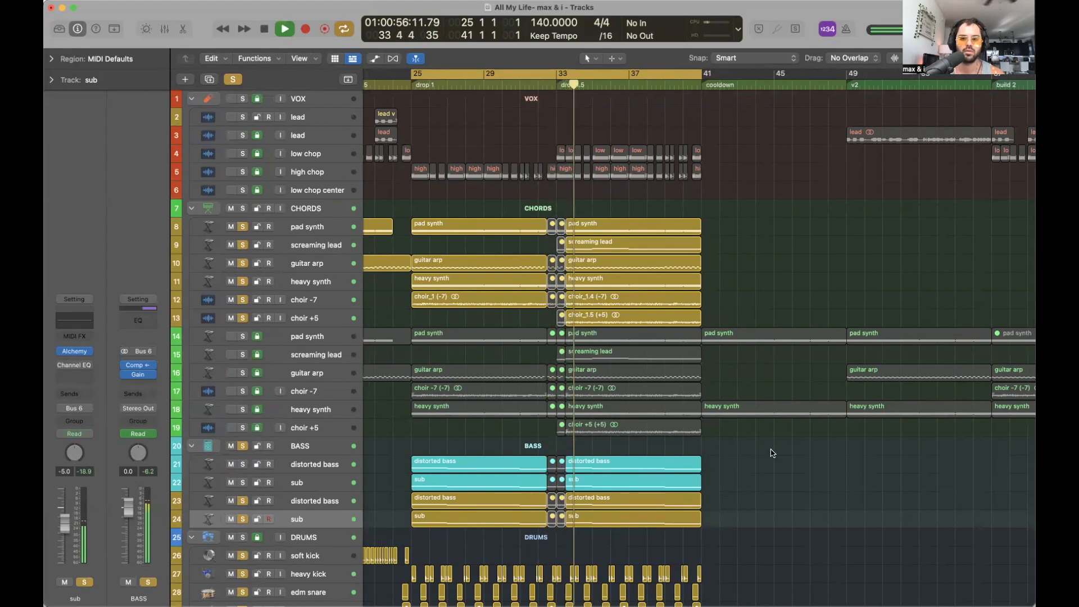
{"action": "key", "text": "space"}
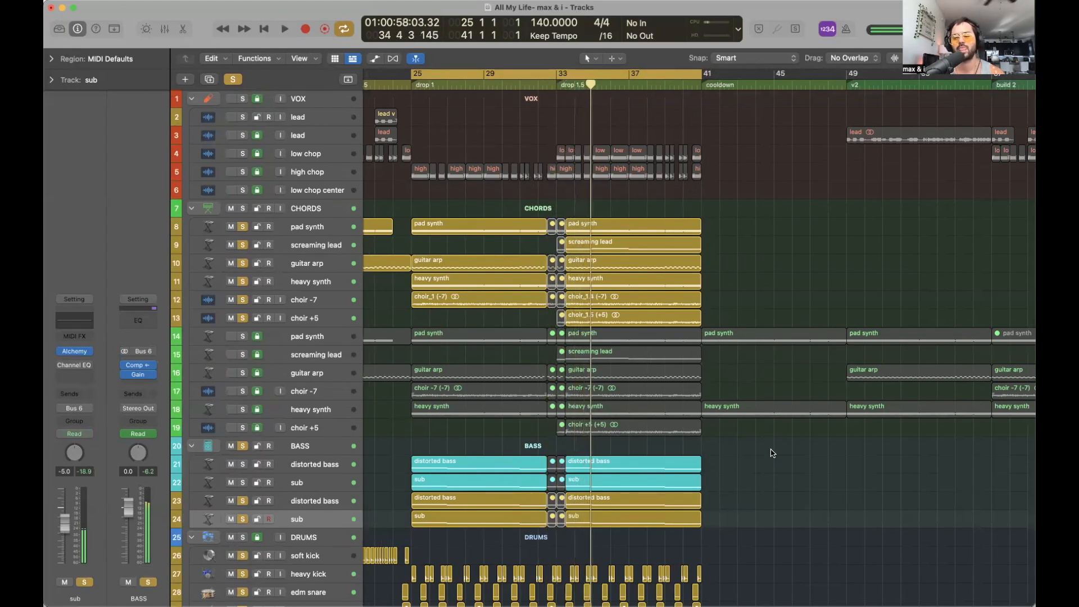
{"action": "scroll", "coordinate": [733, 474], "scroll_direction": "up", "scroll_amount": 2}
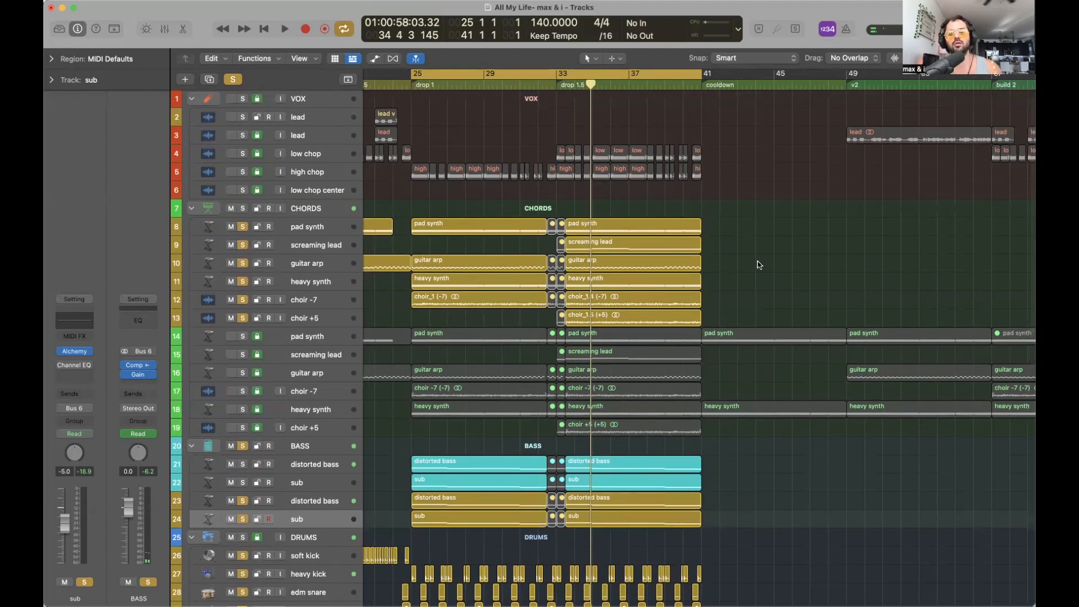